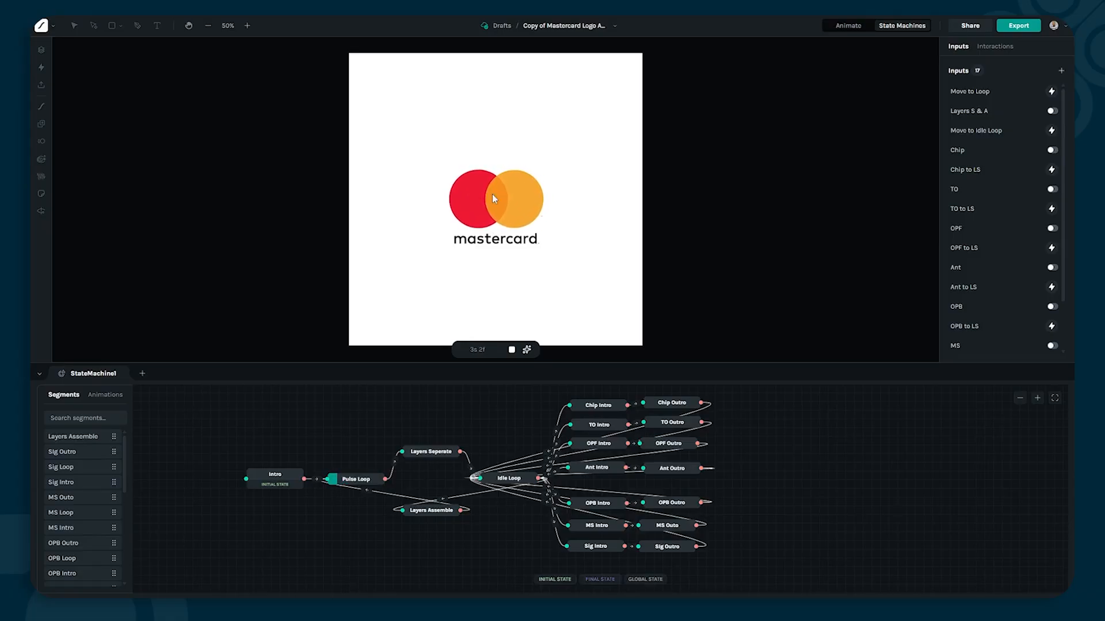
Step: Test the running state machine by separating the logo into card layers and revealing the info card of each layer
left_click(513, 192)
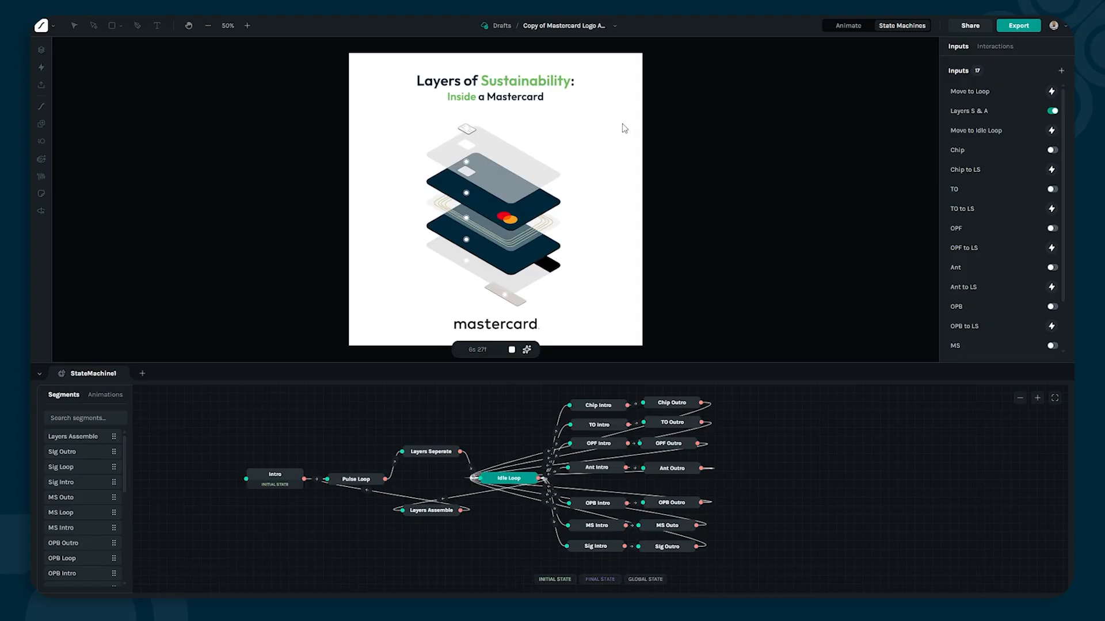
left_click(469, 131)
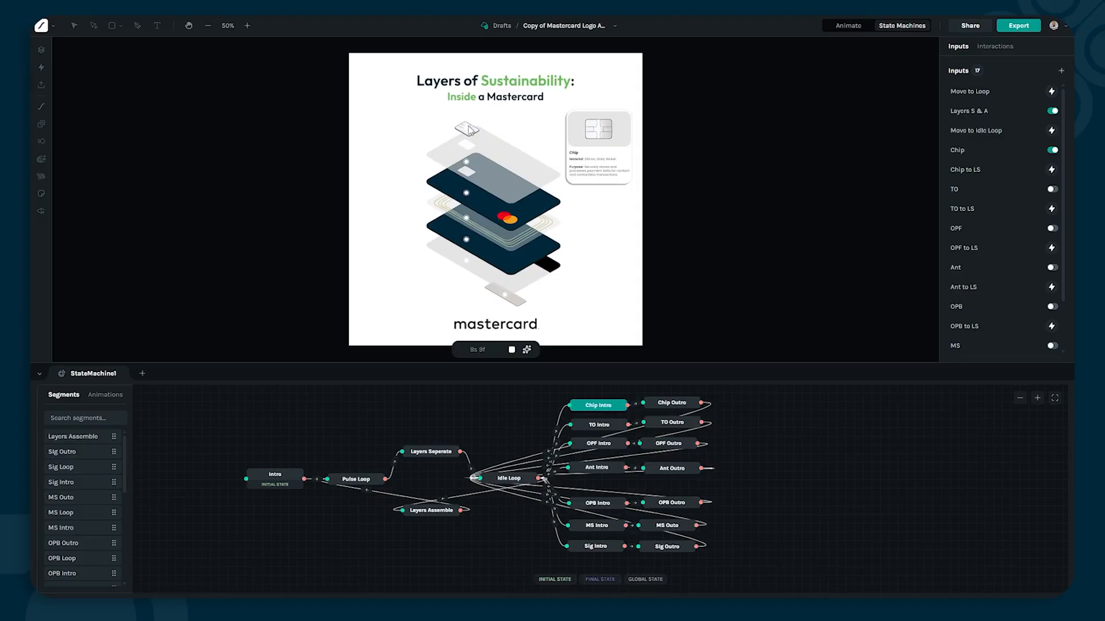
mouse_move(466, 161)
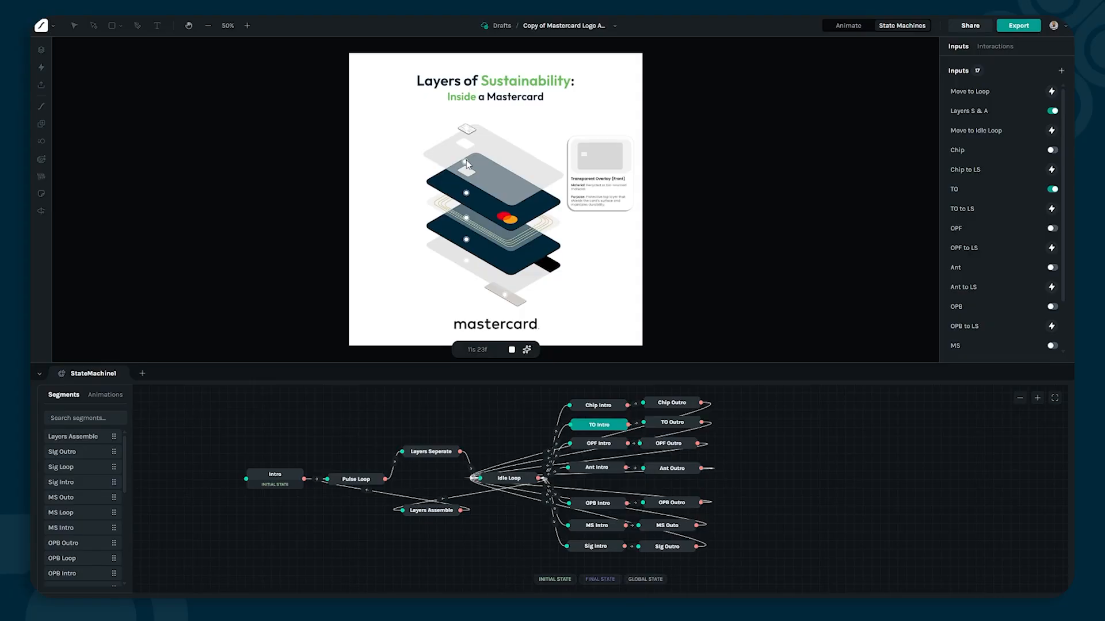
mouse_move(466, 194)
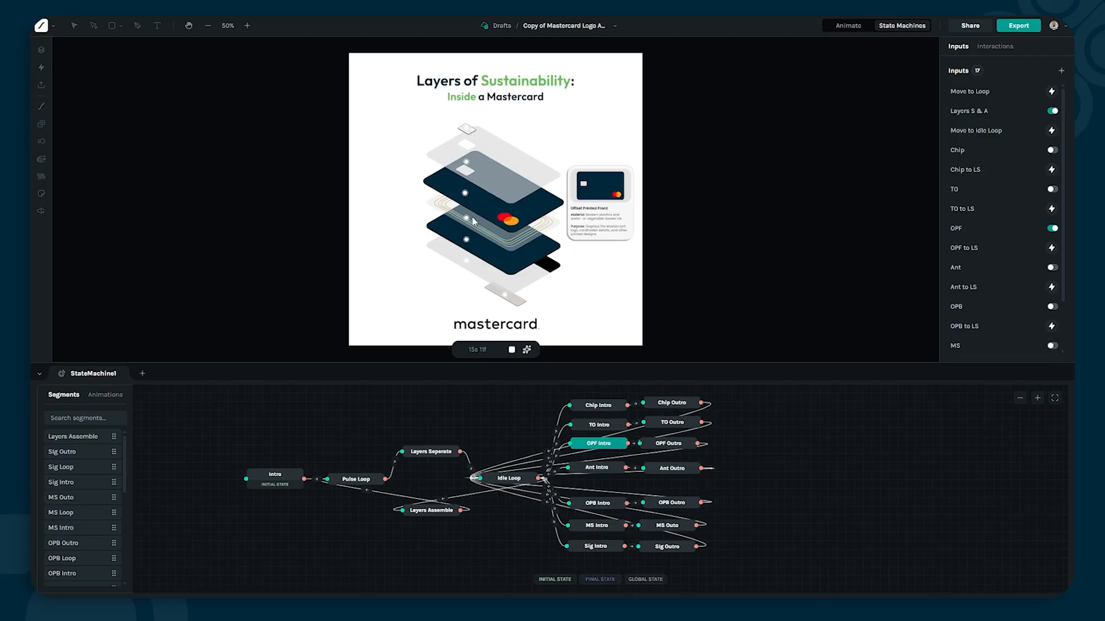
mouse_move(466, 219)
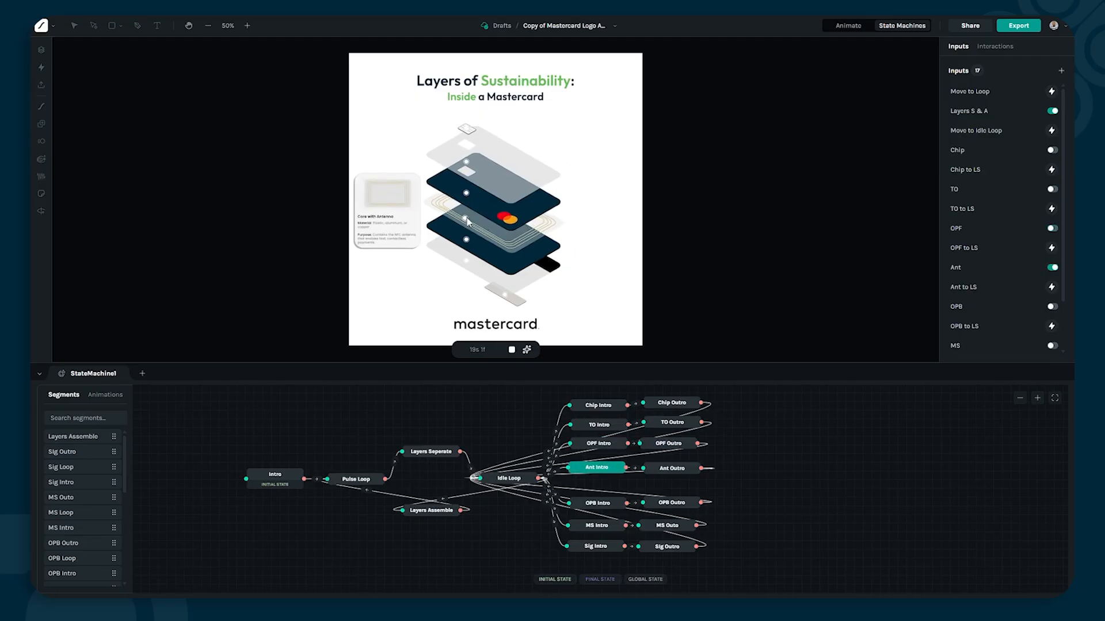
mouse_move(466, 241)
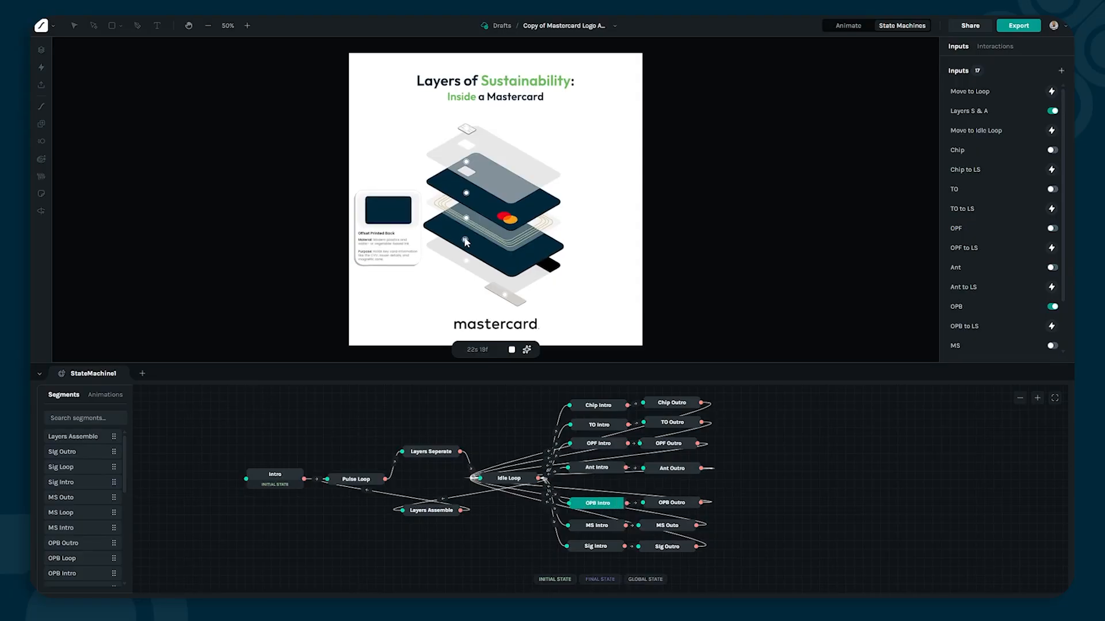
mouse_move(466, 261)
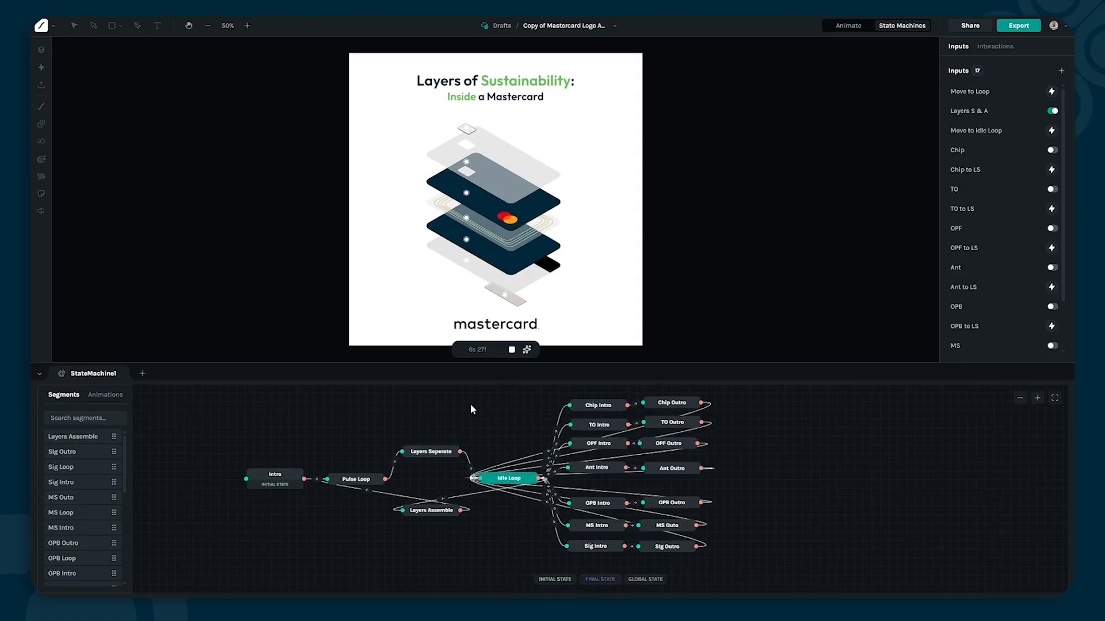
Step: Reassemble the card layers into the logo through the mastercard wordmark and stop the preview
left_click(524, 327)
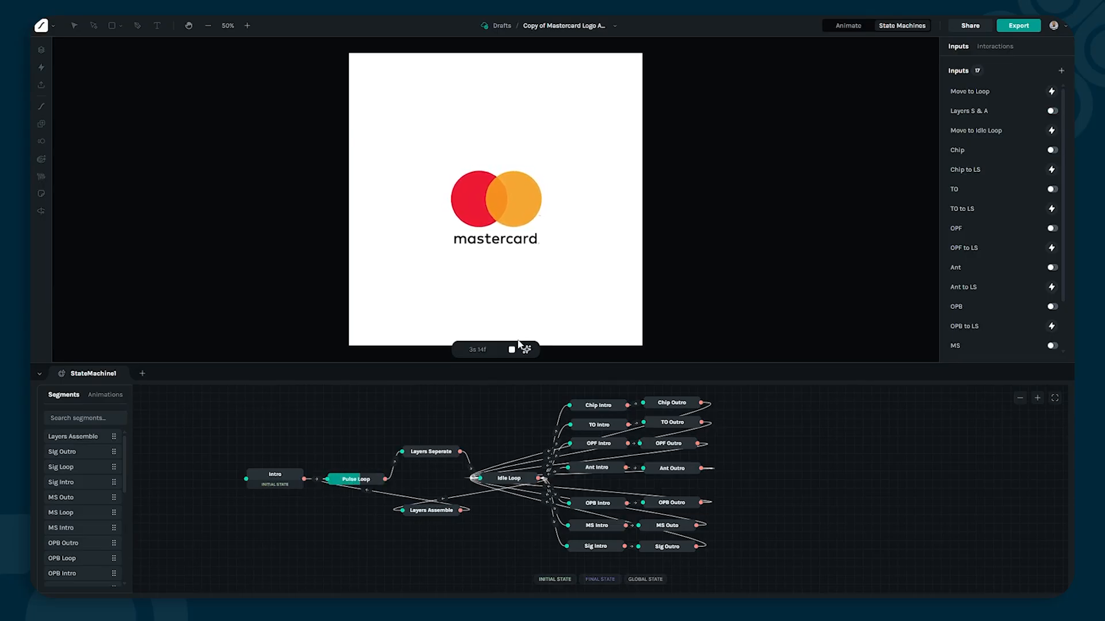
left_click(511, 349)
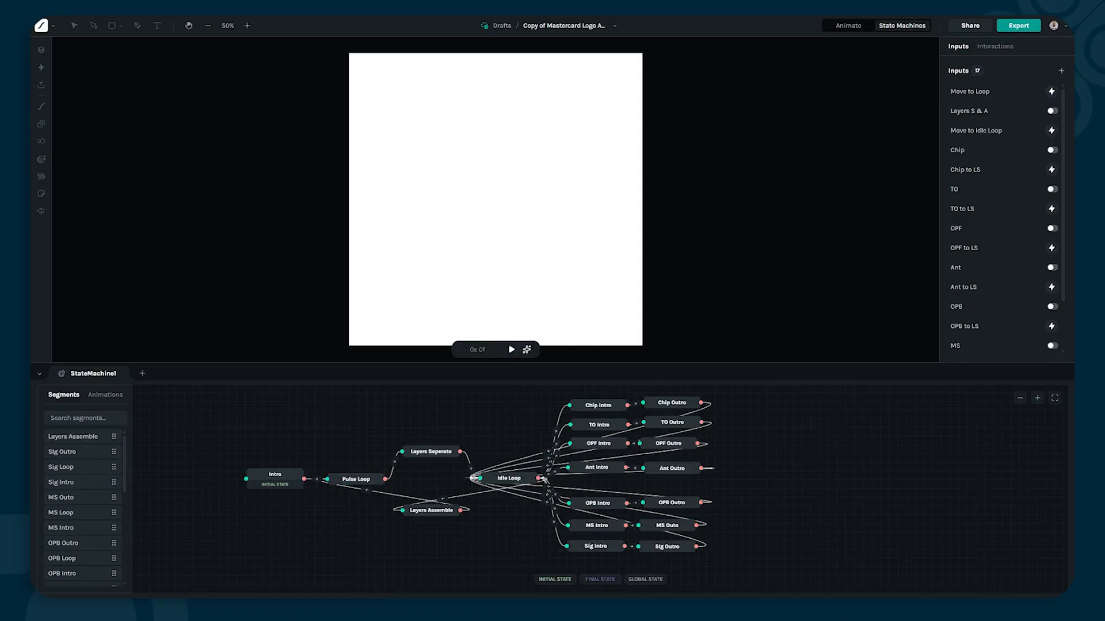
Step: Switch to Figma and draw a rectangle about 438 × 225 above the card layers in the Card frame
left_click(722, 589)
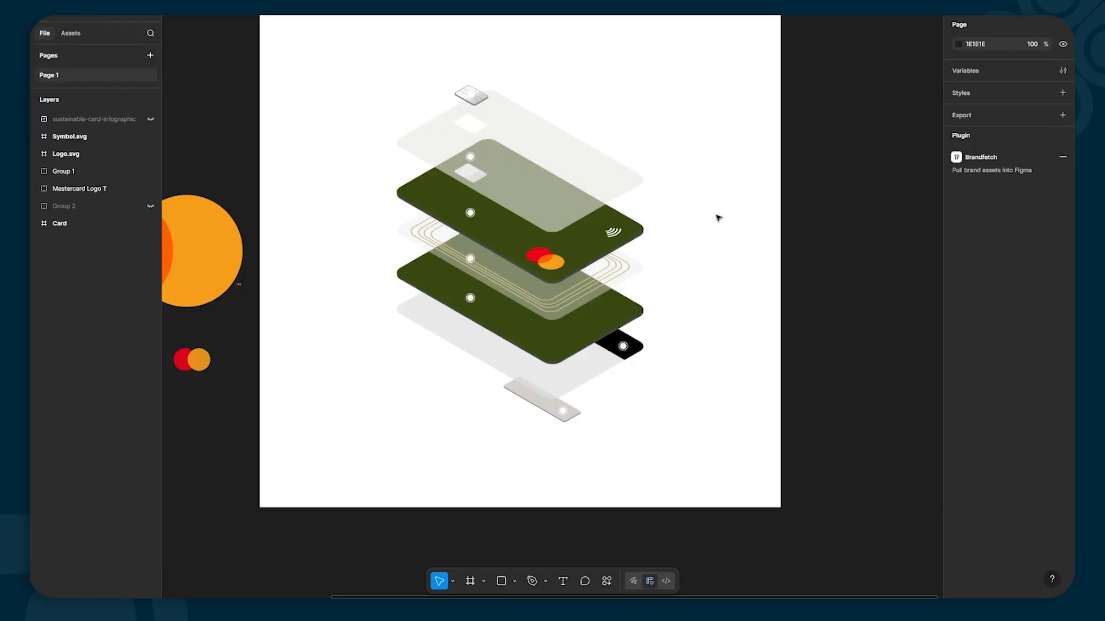
scroll(723, 210, "up", 2)
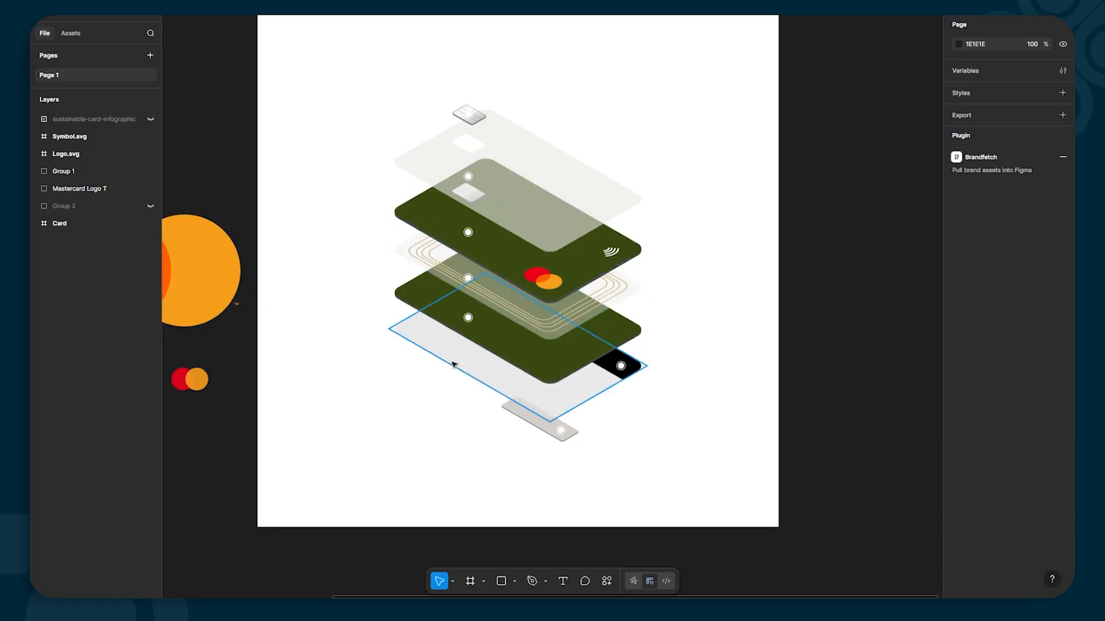
left_click(500, 584)
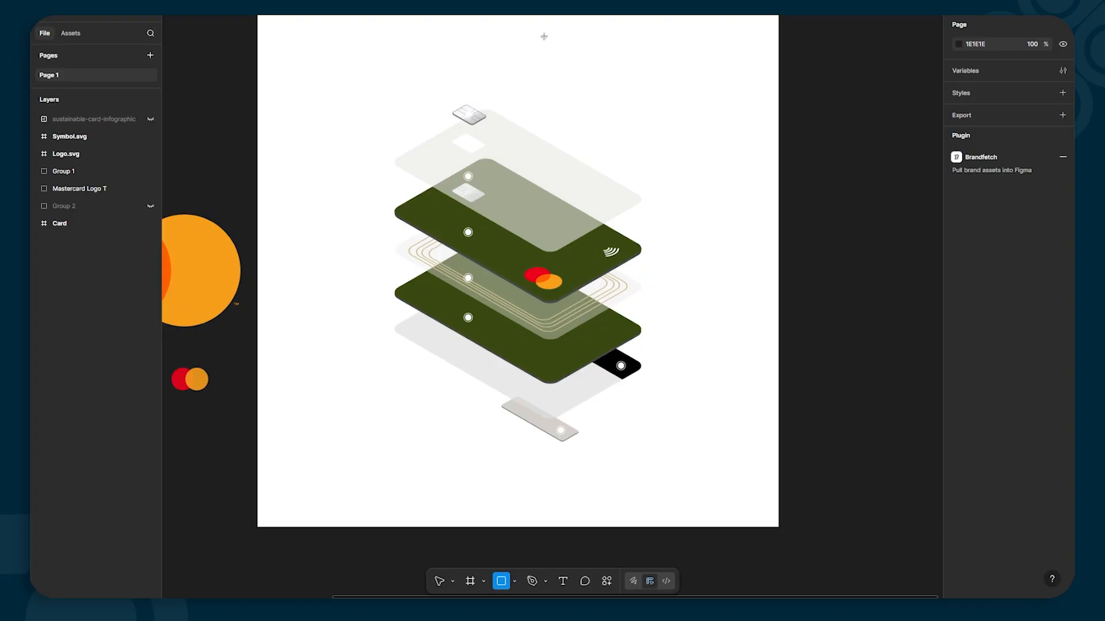
mouse_move(539, 43)
left_mouse_down()
mouse_move(604, 91)
mouse_move(771, 164)
mouse_move(750, 152)
left_mouse_up()
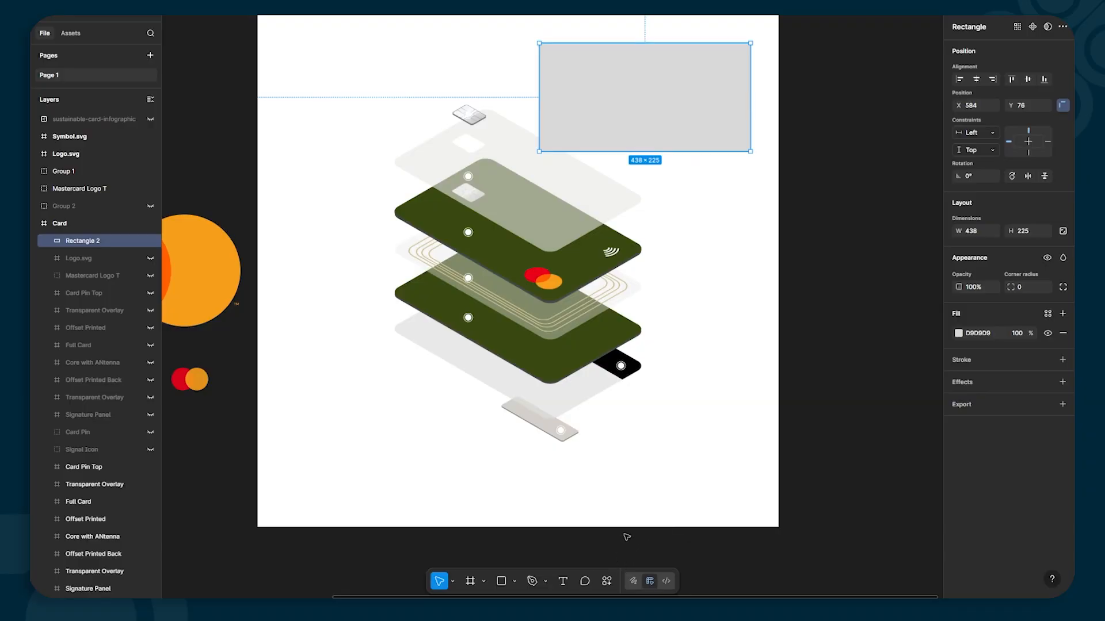
Step: Project the rectangle onto the isometric top-left plane with the Easometric plugin and move it to about X 441, Y 66
key("ctrl+k")
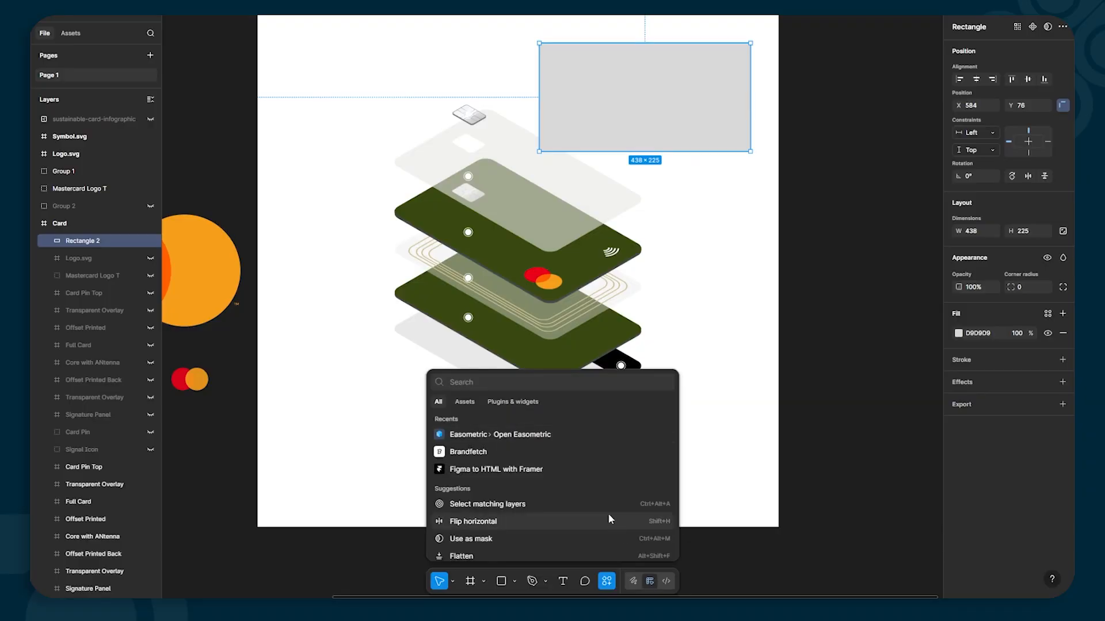
left_click(507, 435)
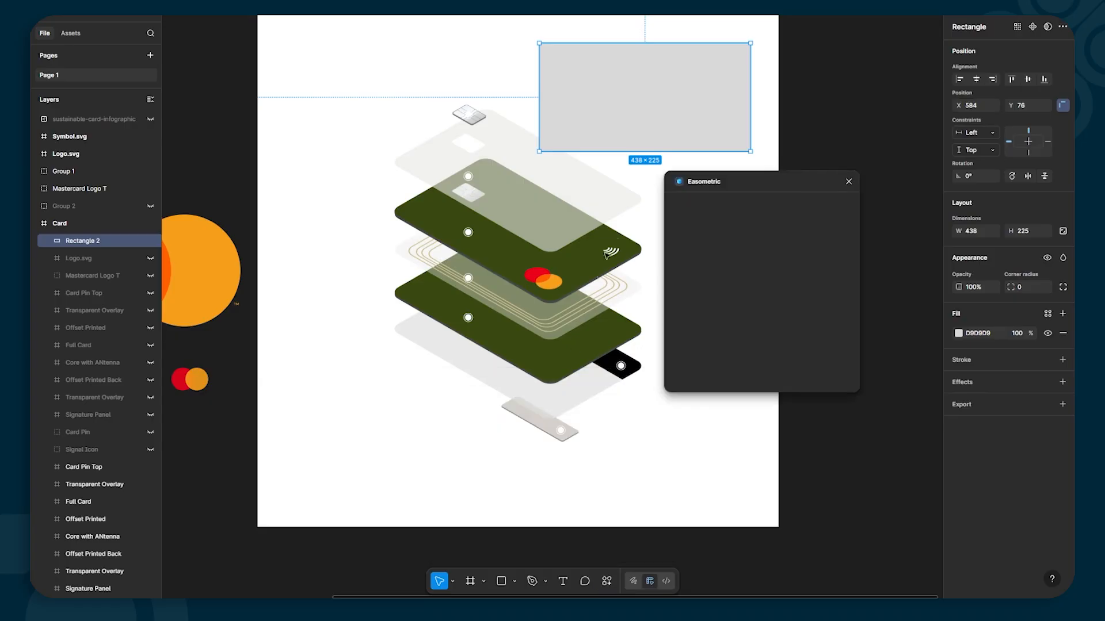
left_click_drag(752, 187, 784, 201)
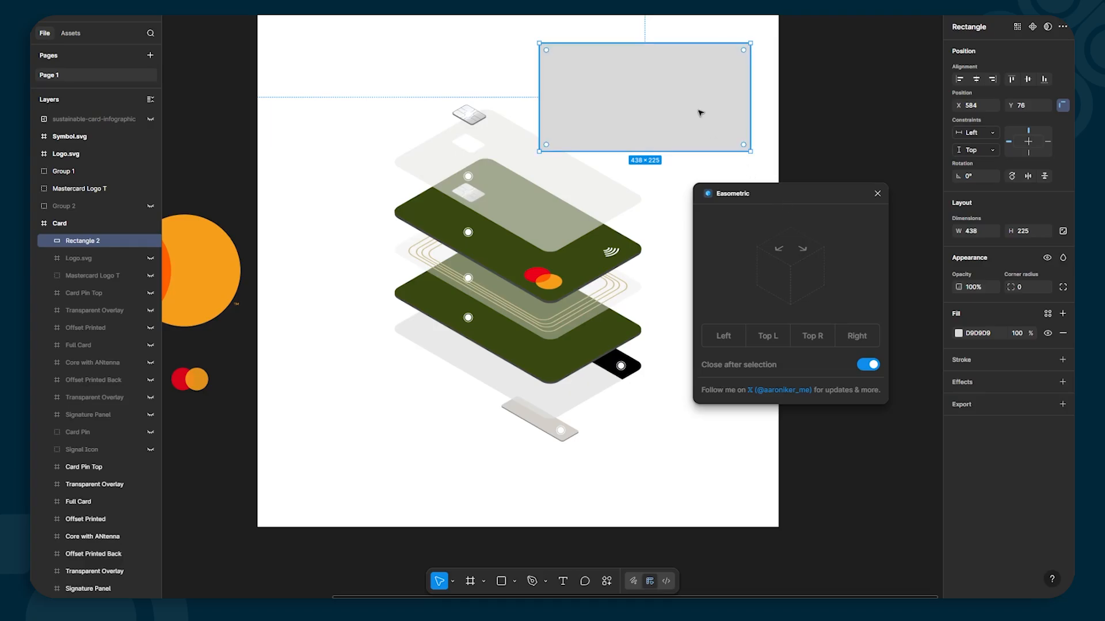
left_click(781, 253)
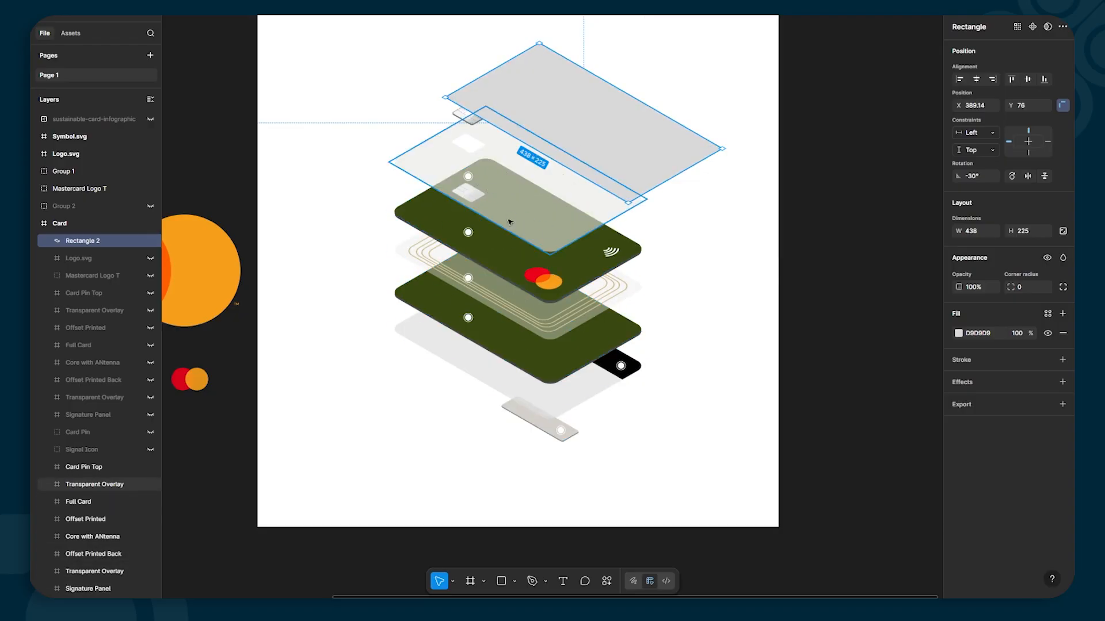
left_click_drag(570, 105, 596, 101)
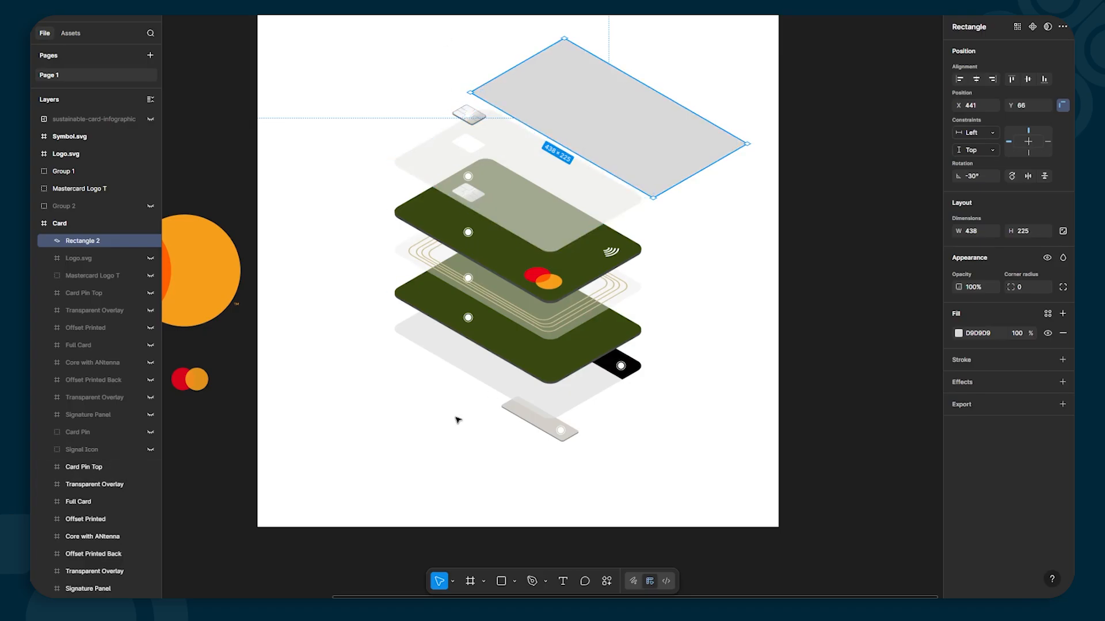
Step: Inspect the large red and orange Symbol.svg logo beside the Card frame
left_click_drag(224, 459, 387, 483)
left_click(363, 301)
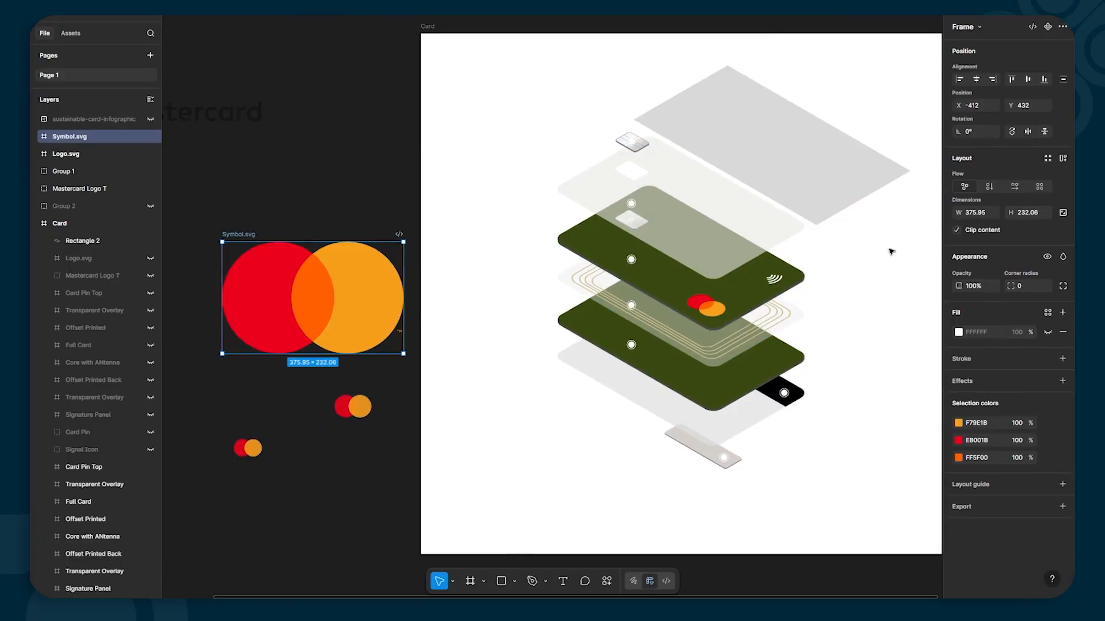
left_click(311, 505)
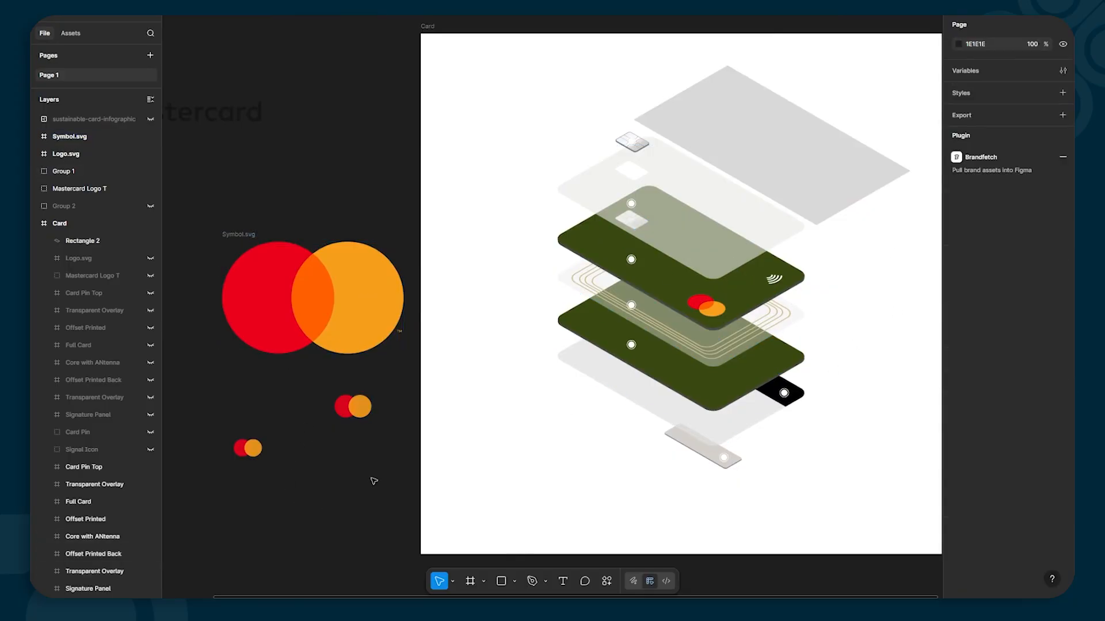
left_click(314, 303)
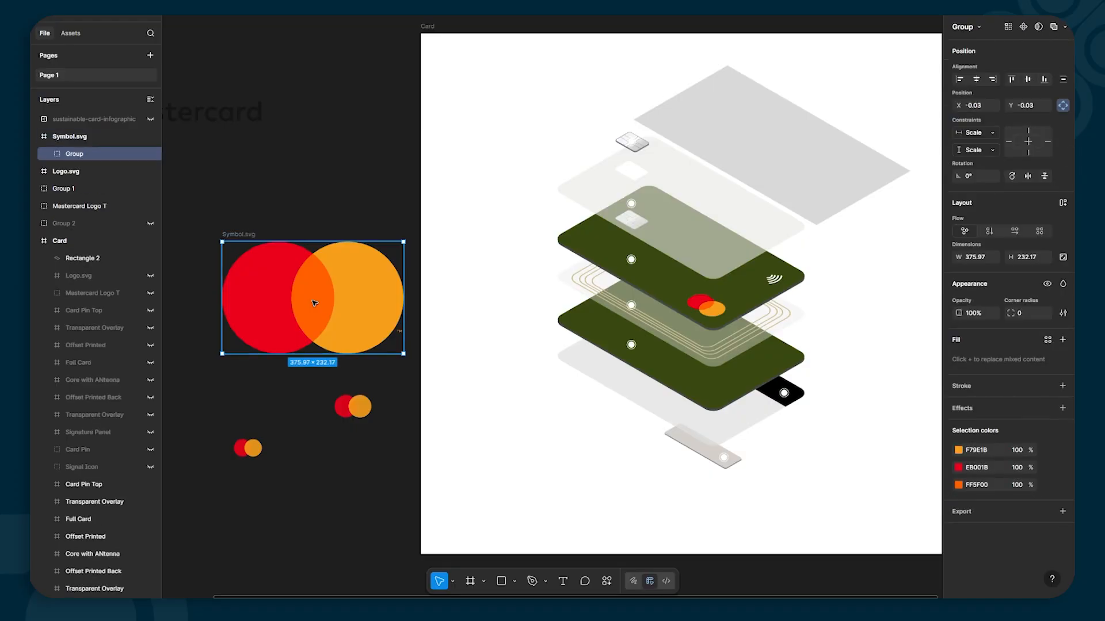
double_click(313, 304)
double_click(306, 307)
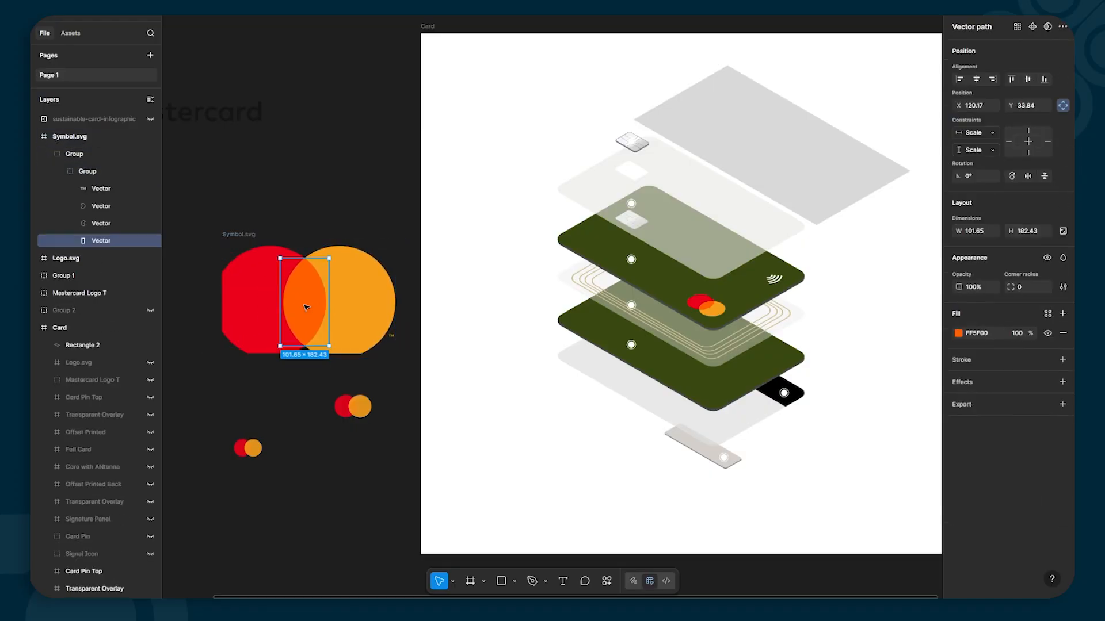
mouse_move(306, 307)
left_mouse_down()
mouse_move(338, 206)
mouse_move(309, 298)
left_mouse_up()
left_click(363, 193)
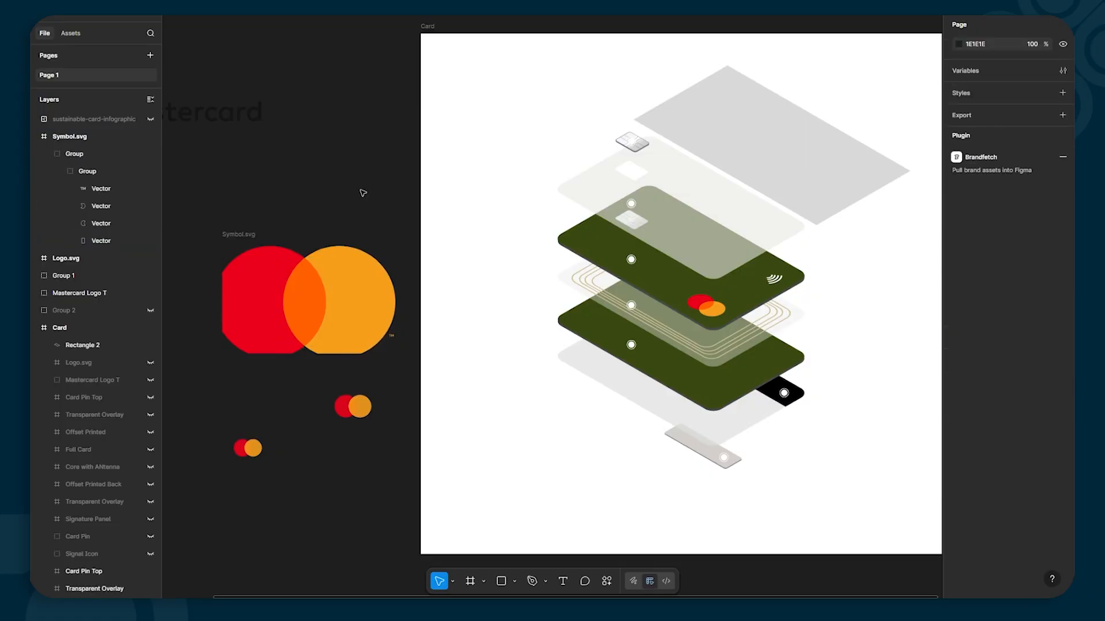
key("ctrl+z")
key("ctrl+z")
key("ctrl+z")
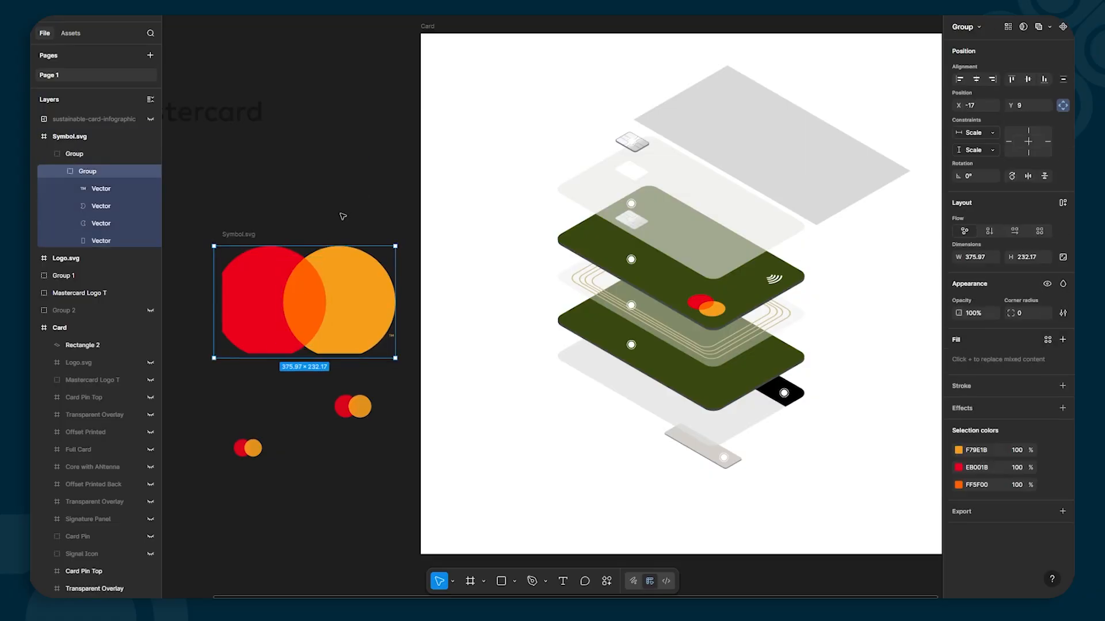
left_click(346, 501)
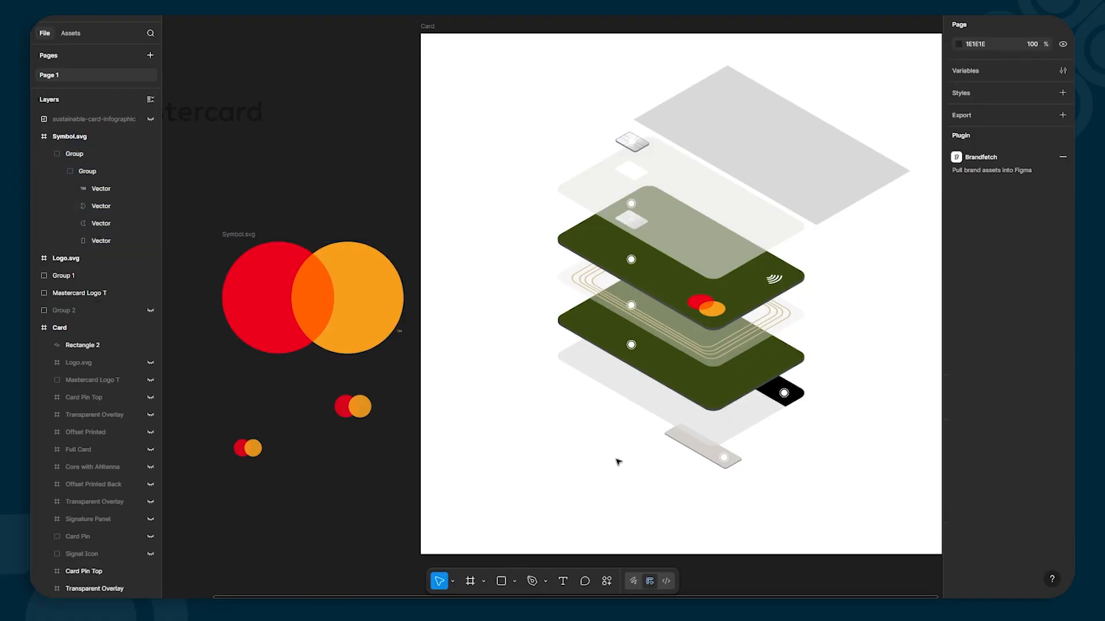
Step: Select the Signature Panel frame beneath the card layers and expand it to show its child layers
left_click_drag(617, 461, 403, 443)
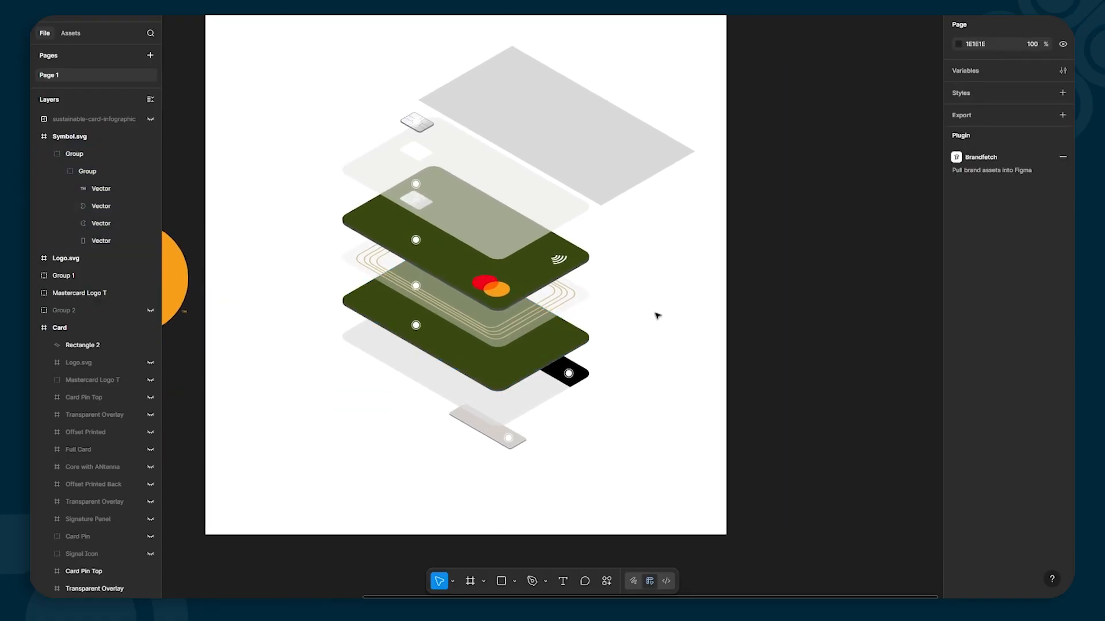
left_click(484, 437)
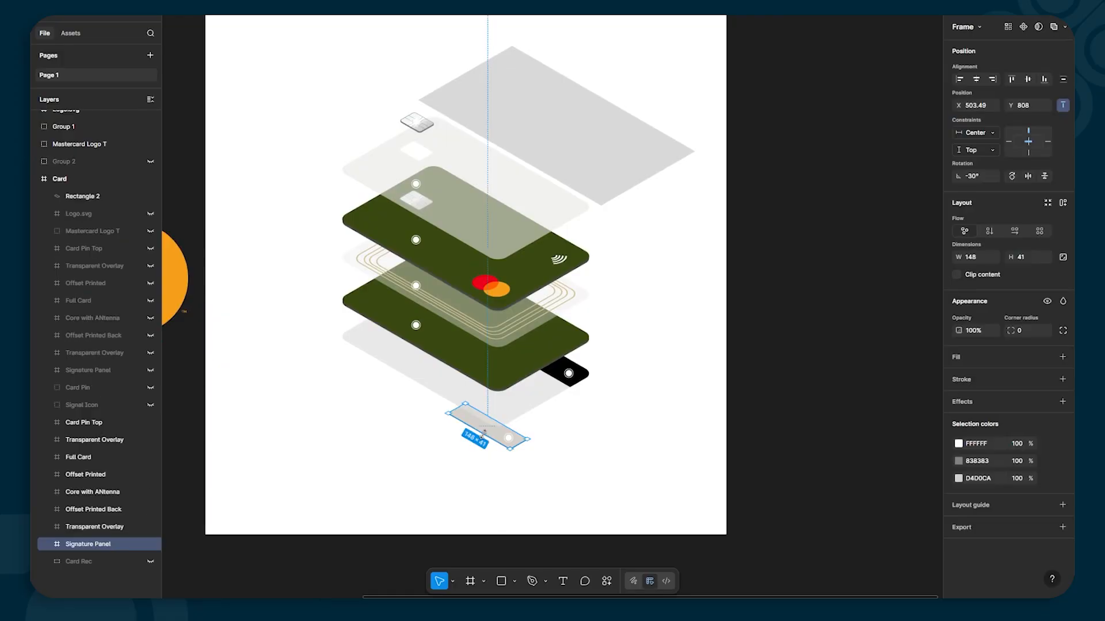
left_click(610, 467)
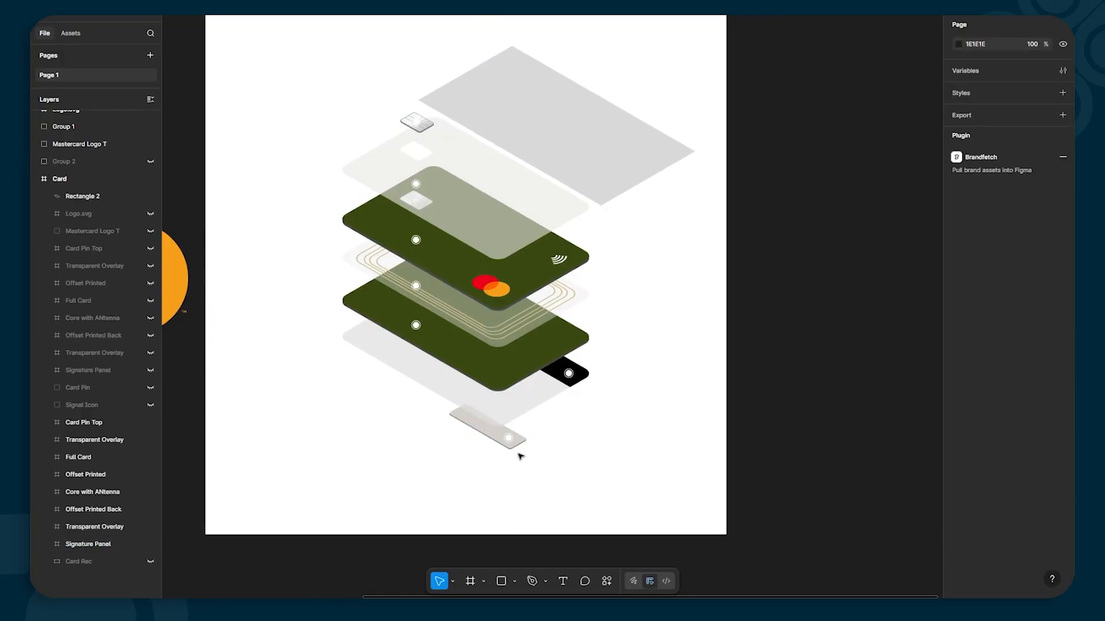
left_click(500, 444)
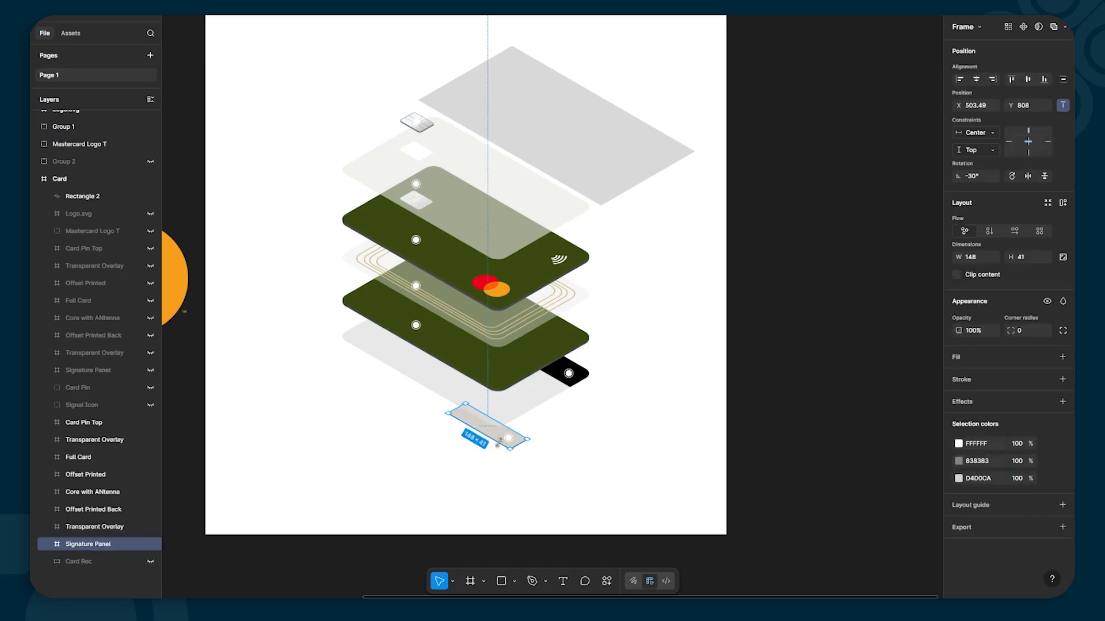
left_click(49, 544)
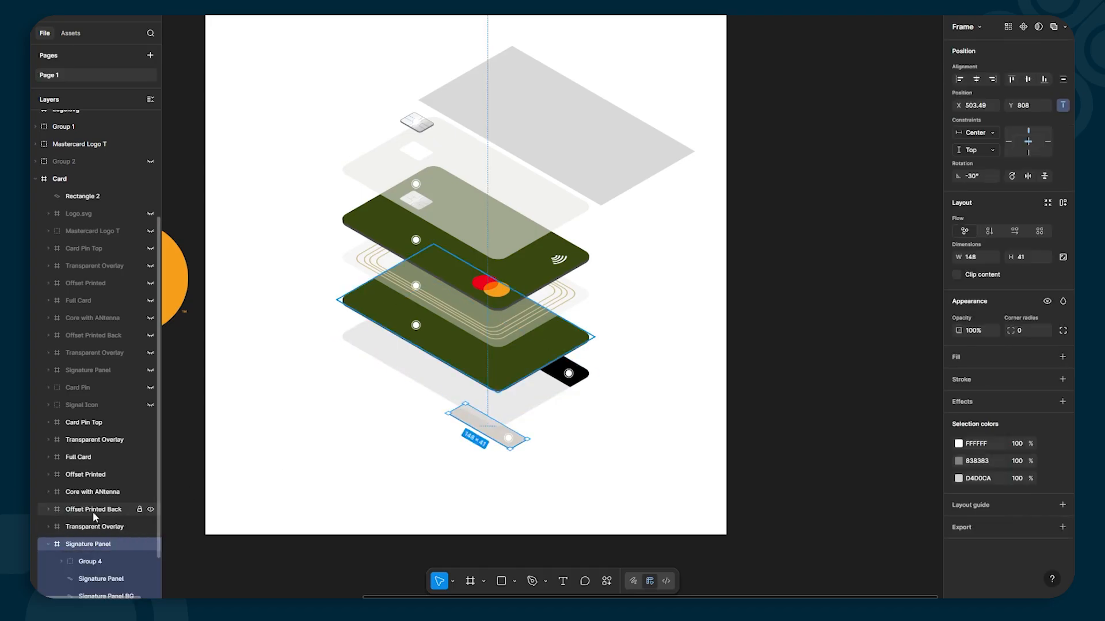
scroll(92, 512, "down", 2)
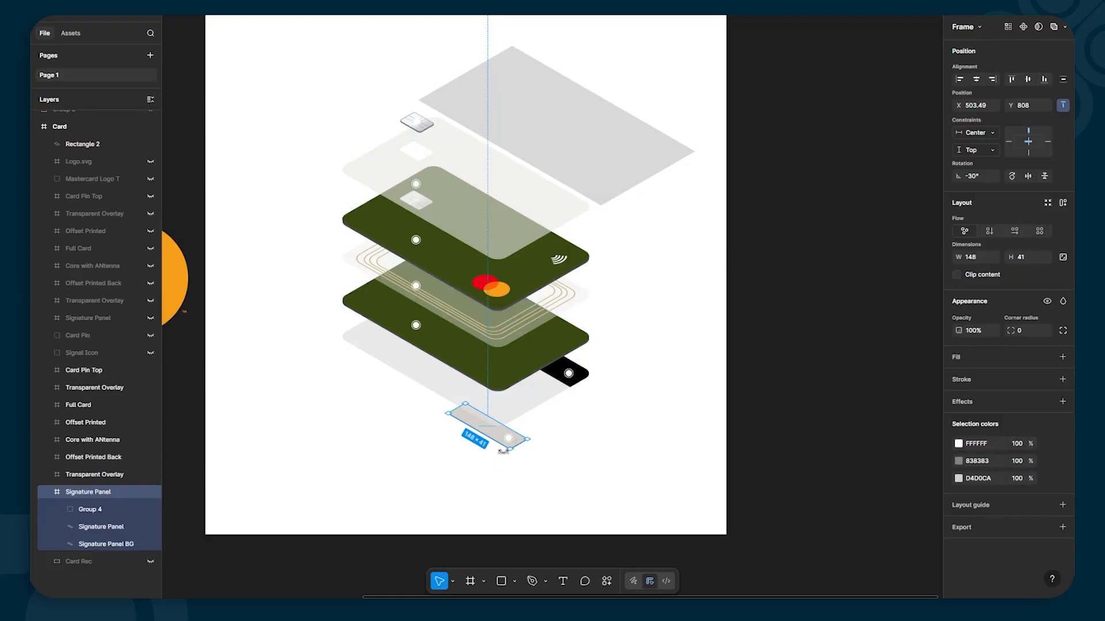
Step: Toggle the visibility of the Signature Panel BG layer to check its effect on the panel's thickness, leaving it visible
left_click(106, 543)
left_click(302, 500)
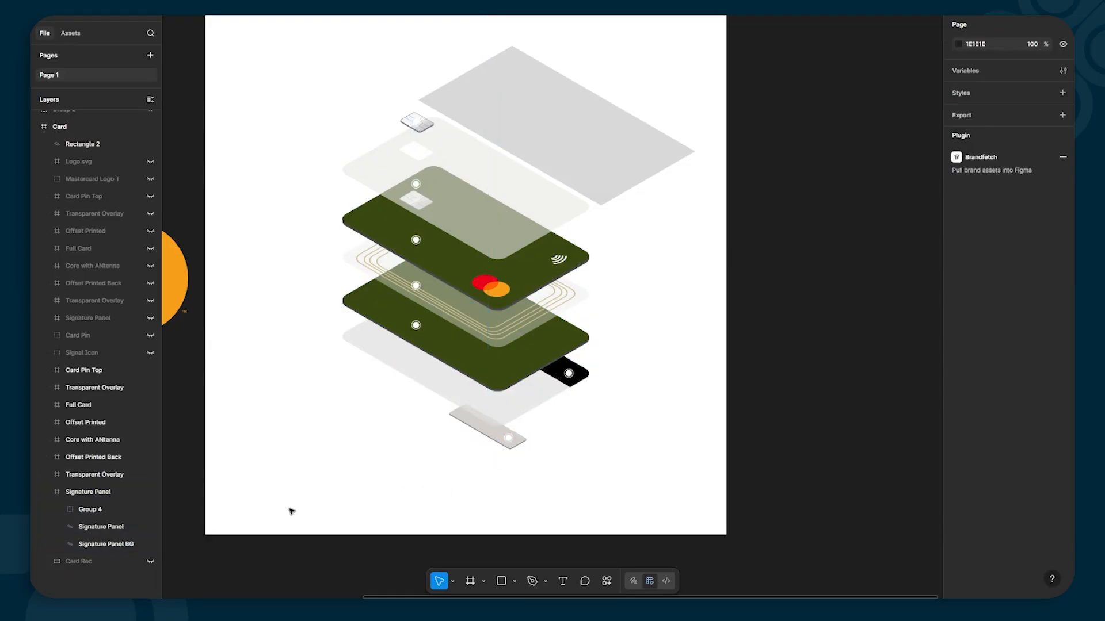
left_click(94, 544)
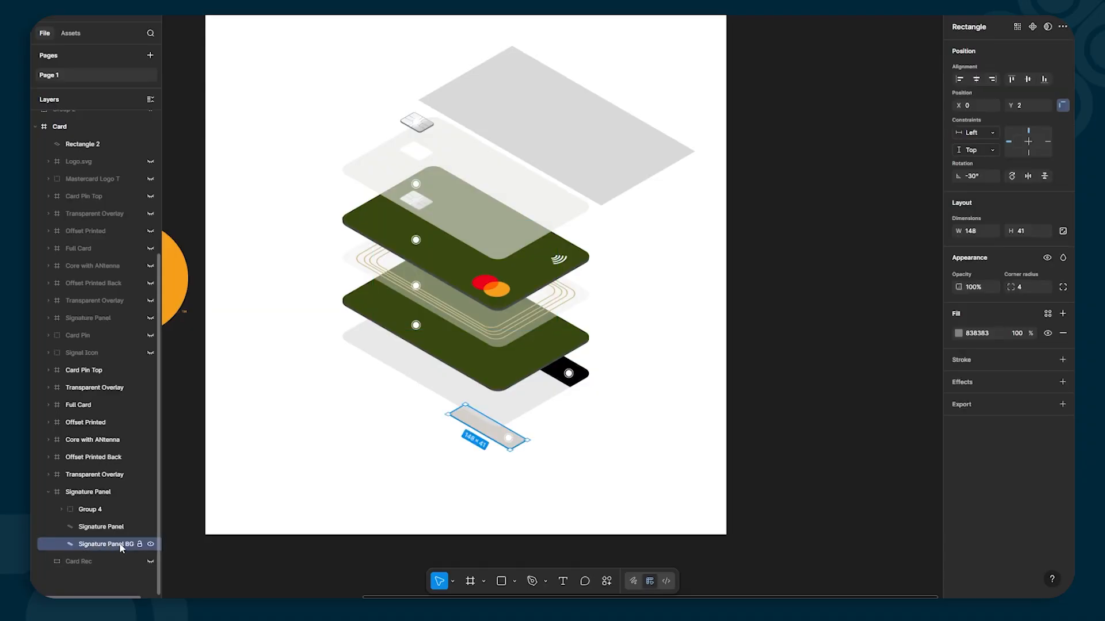
left_click(151, 544)
left_click(150, 544)
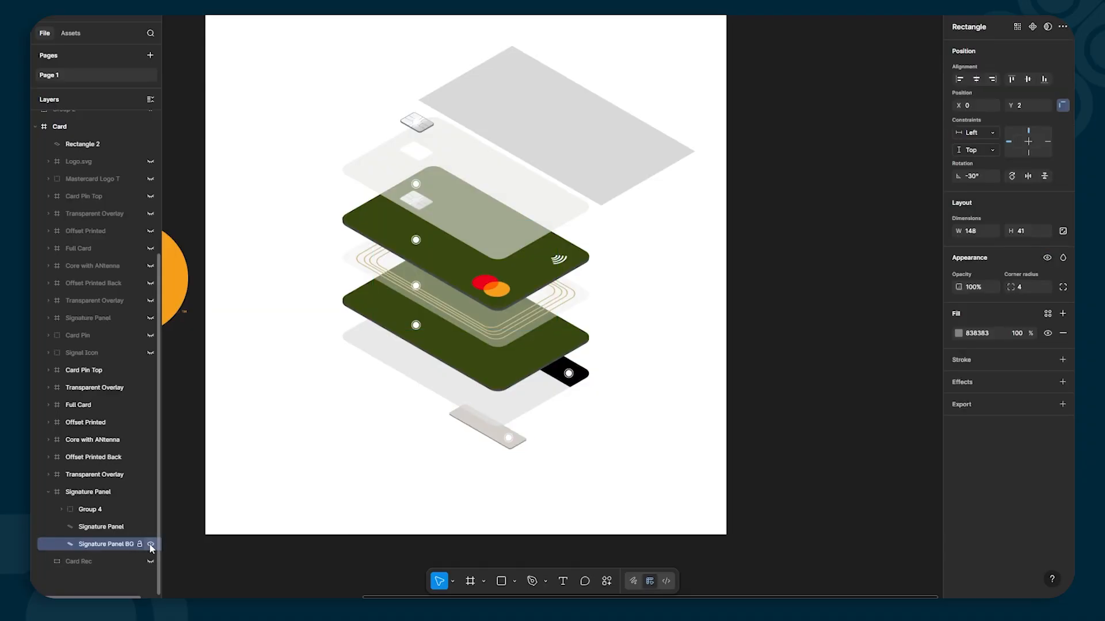
left_click(150, 544)
left_click(150, 544)
Step: Select the Card Pin Top frame above the card and expand it and its Card Pin group to show the child layers
left_click(417, 121)
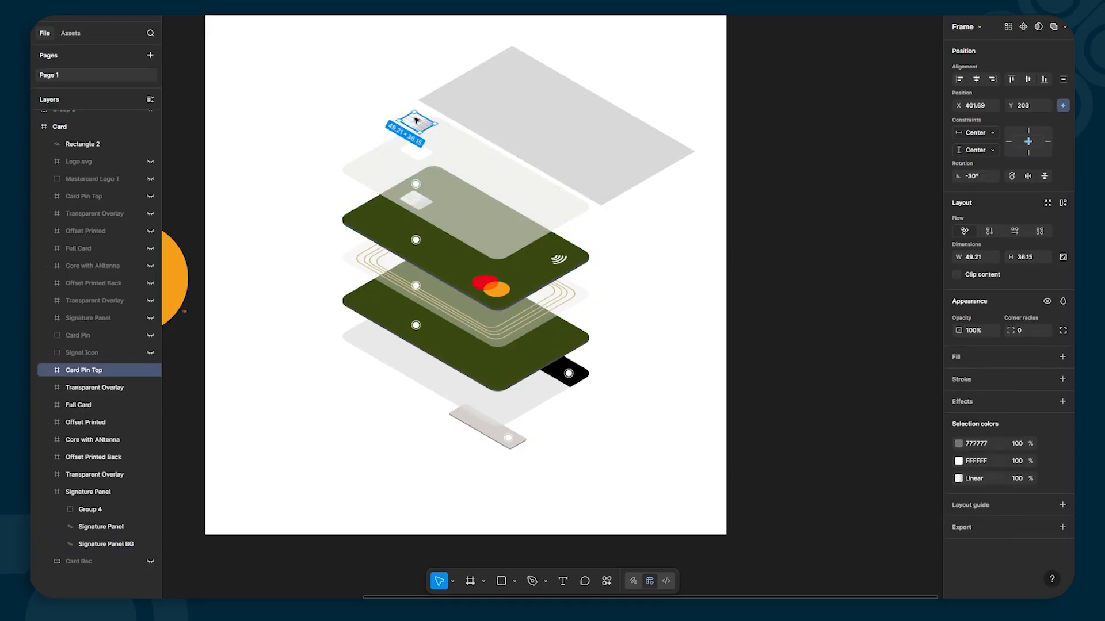
left_click(47, 370)
left_click(61, 403)
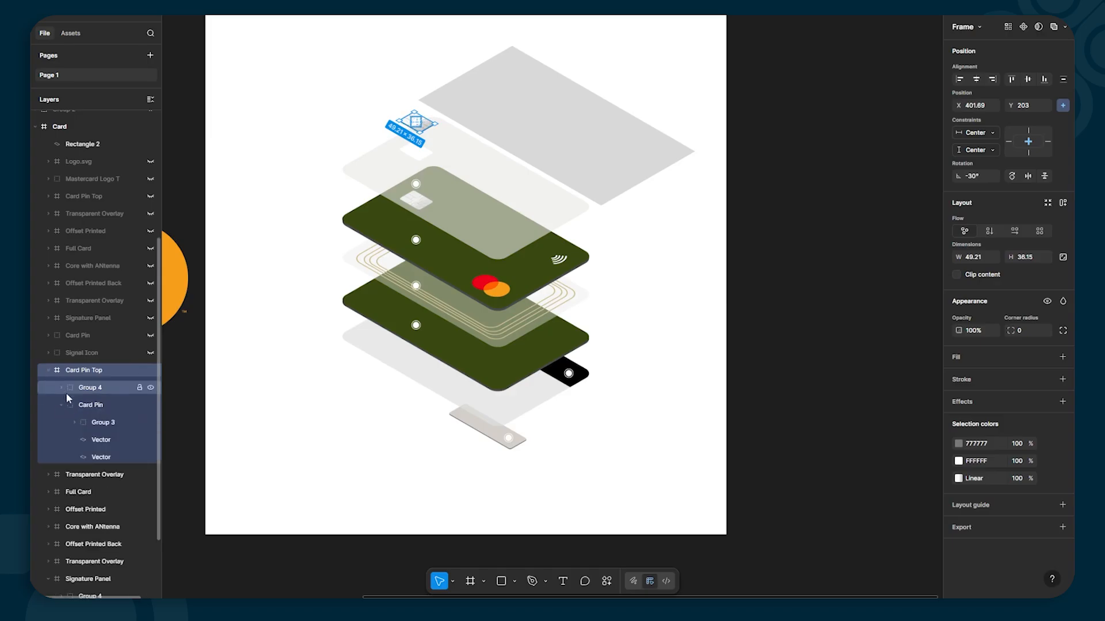
Step: Toggle the visibility of the lowest Vector layer in the Card Pin group to check the chip's thickness, leave it visible and deselect the frame
left_click(151, 457)
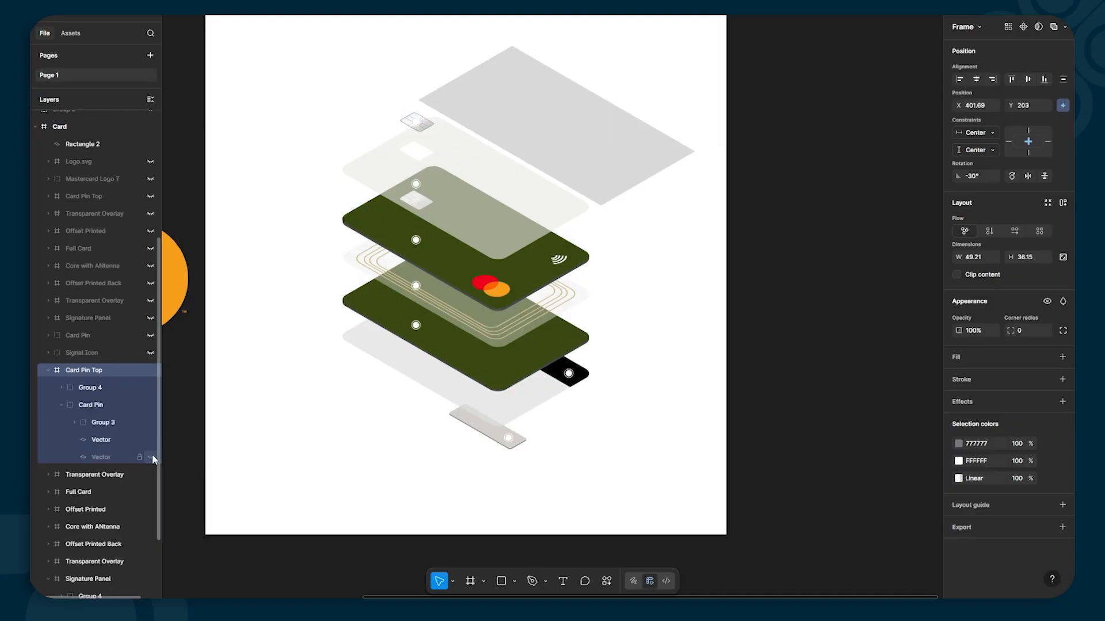
left_click(151, 457)
left_click(151, 457)
left_click(150, 457)
left_click(151, 457)
left_click(151, 457)
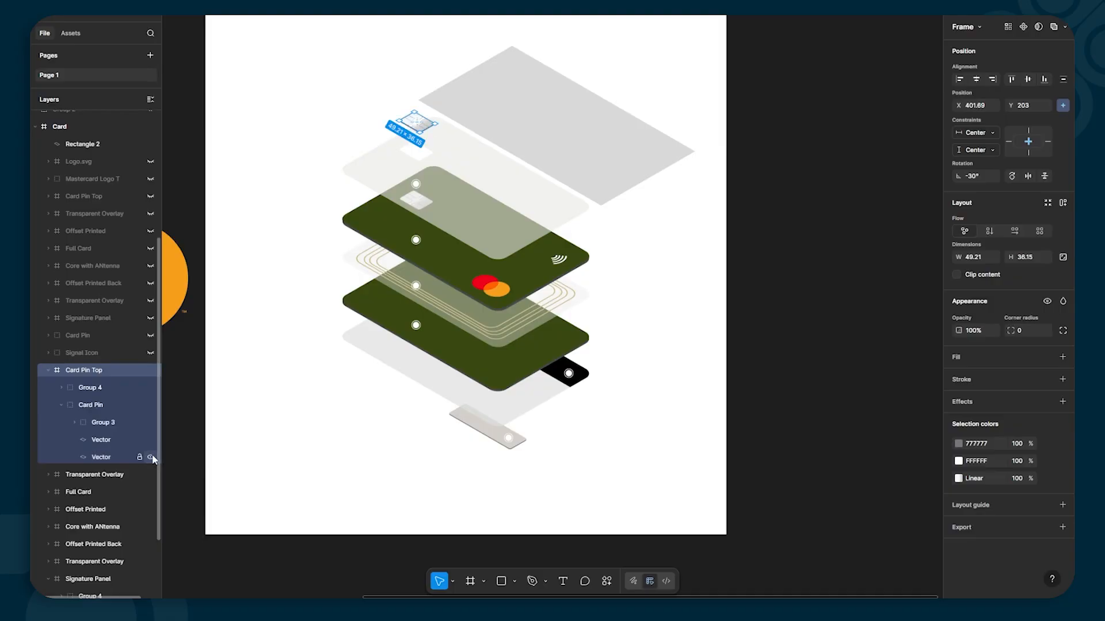
left_click(151, 457)
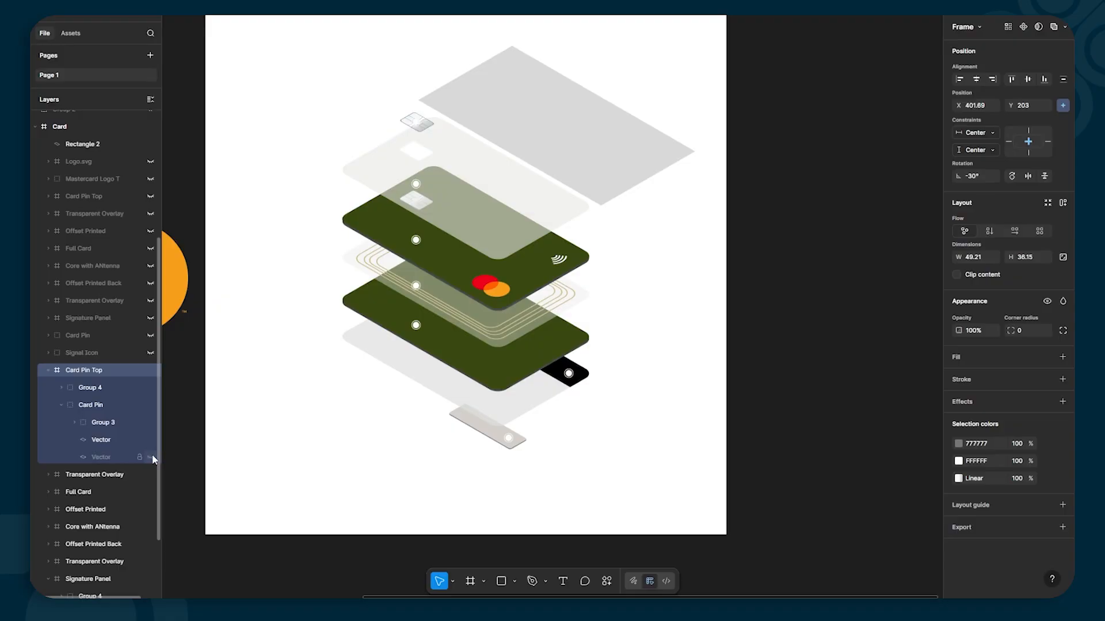
left_click(151, 457)
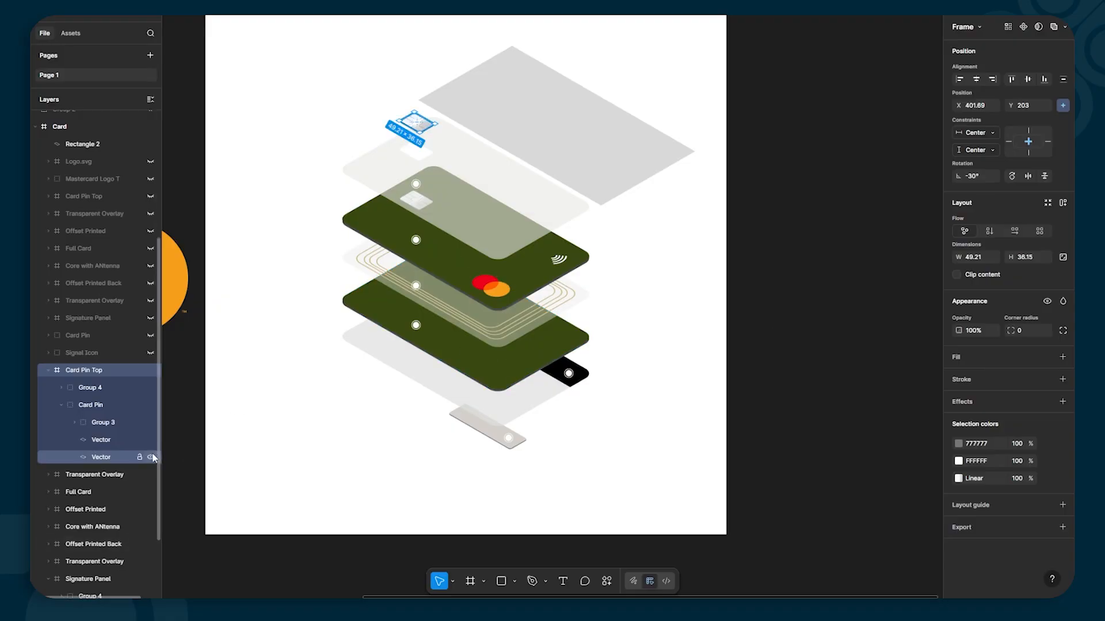
left_click(151, 457)
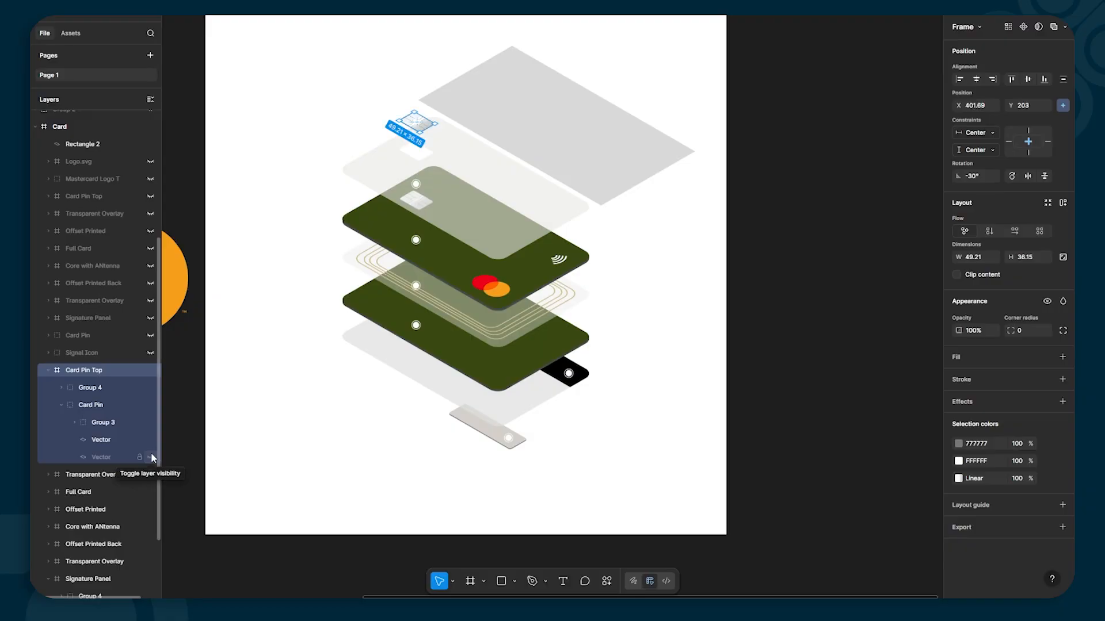
left_click(152, 457)
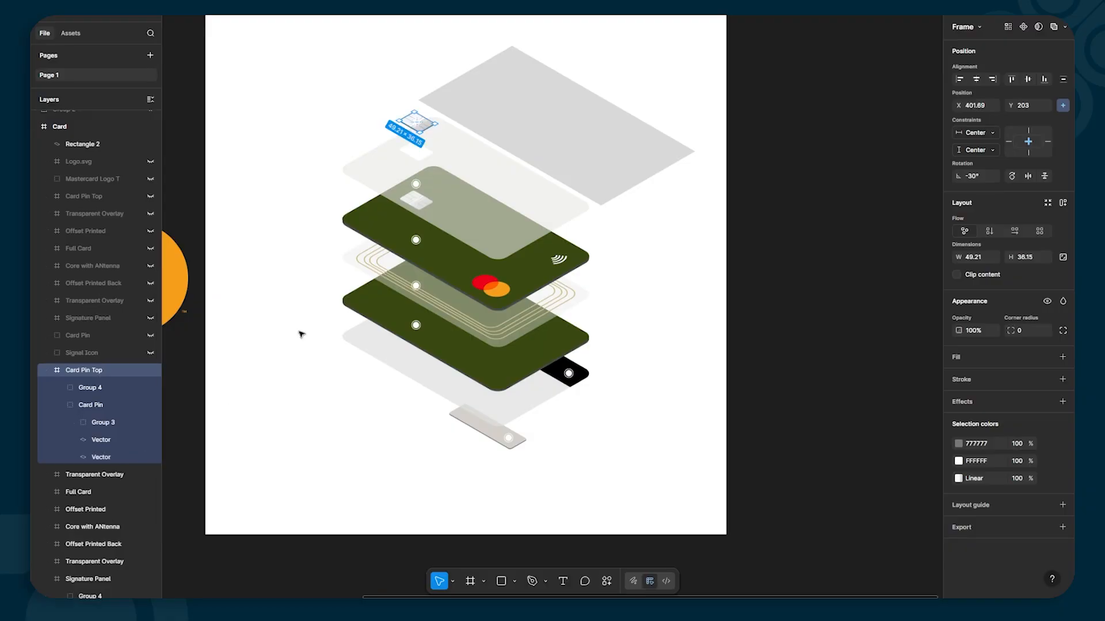
left_click(670, 302)
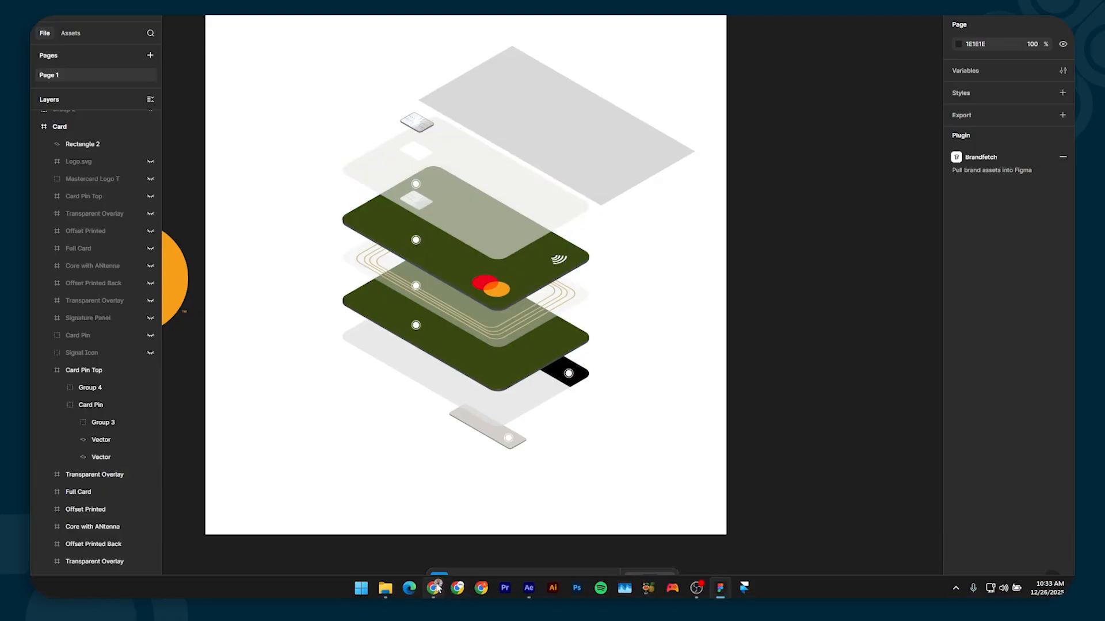
Step: Switch to Lottie Creator in the browser and preview the state machine by separating the logo into card layers and trying the chip, then stop playback
left_click(435, 587)
left_click(511, 349)
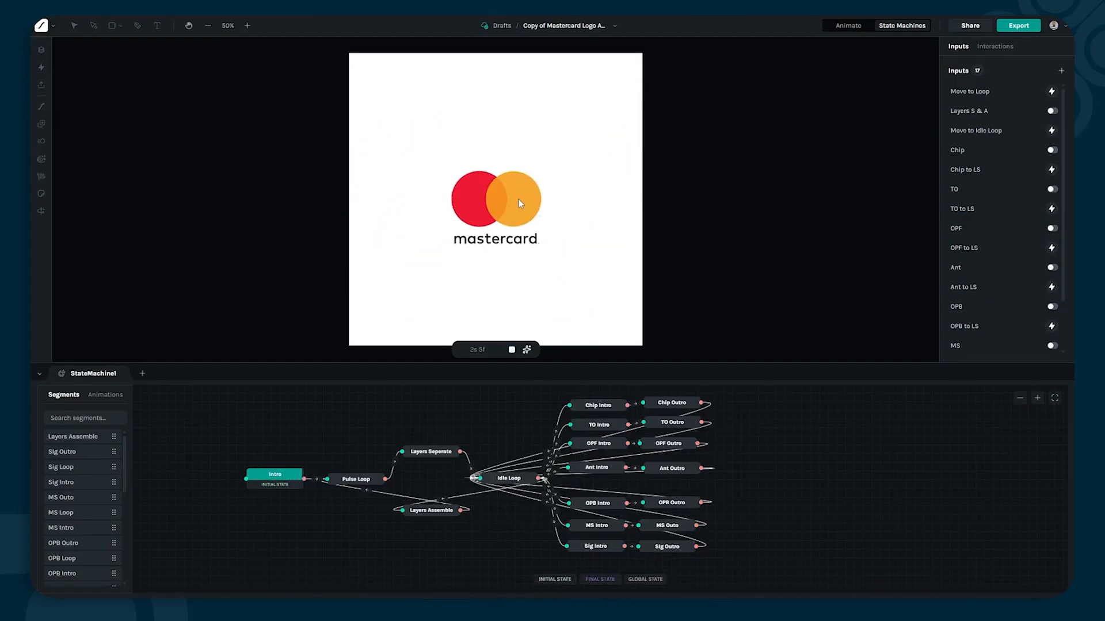
left_click(518, 200)
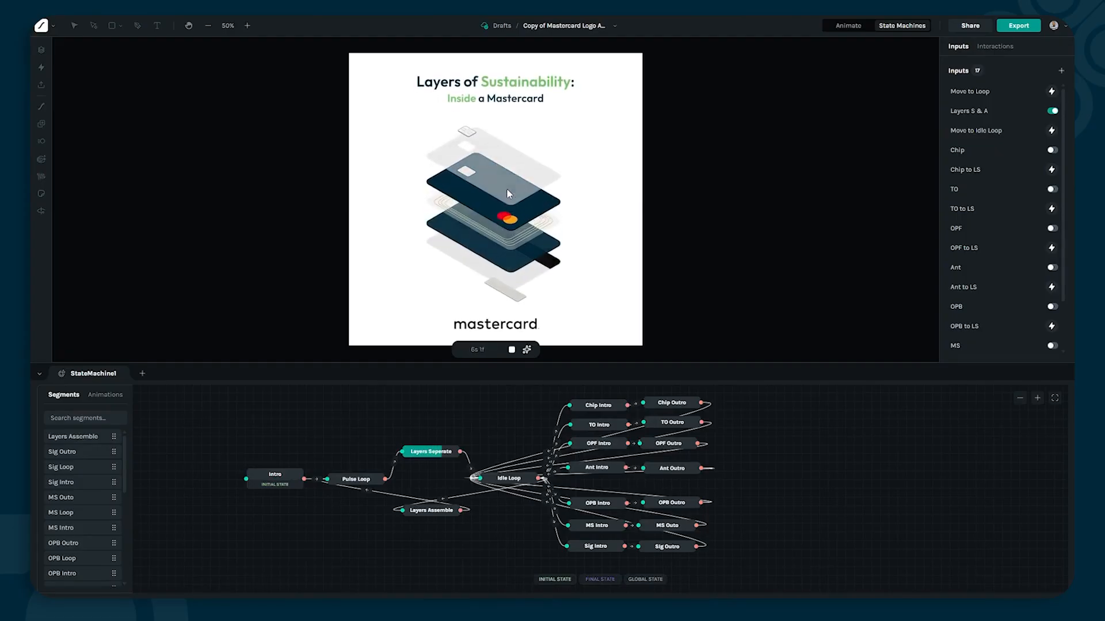
left_click(468, 131)
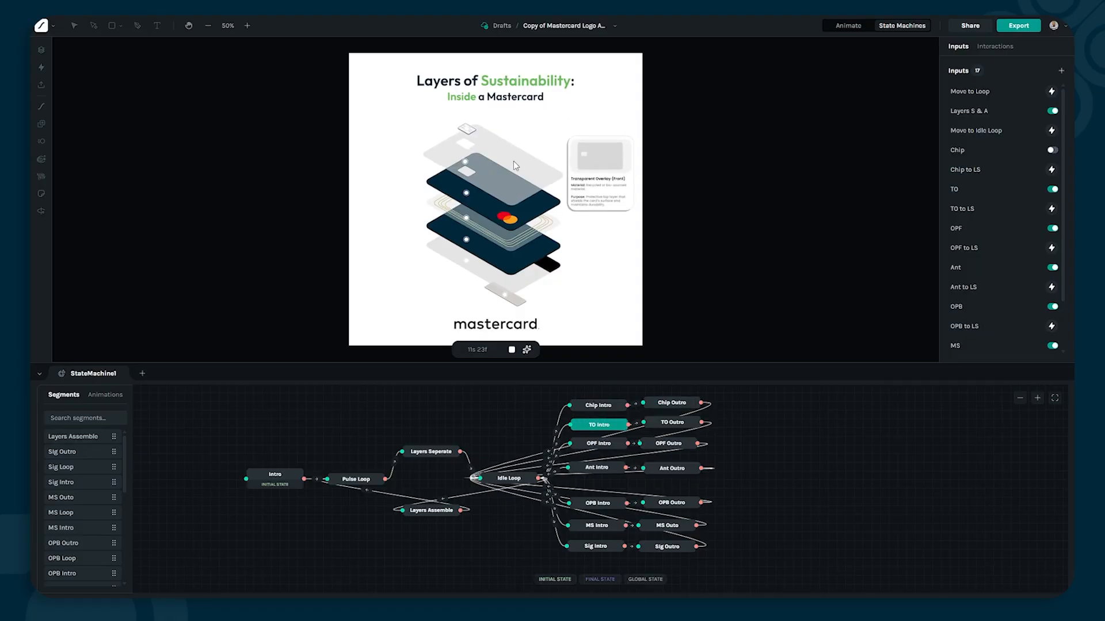
left_click(511, 349)
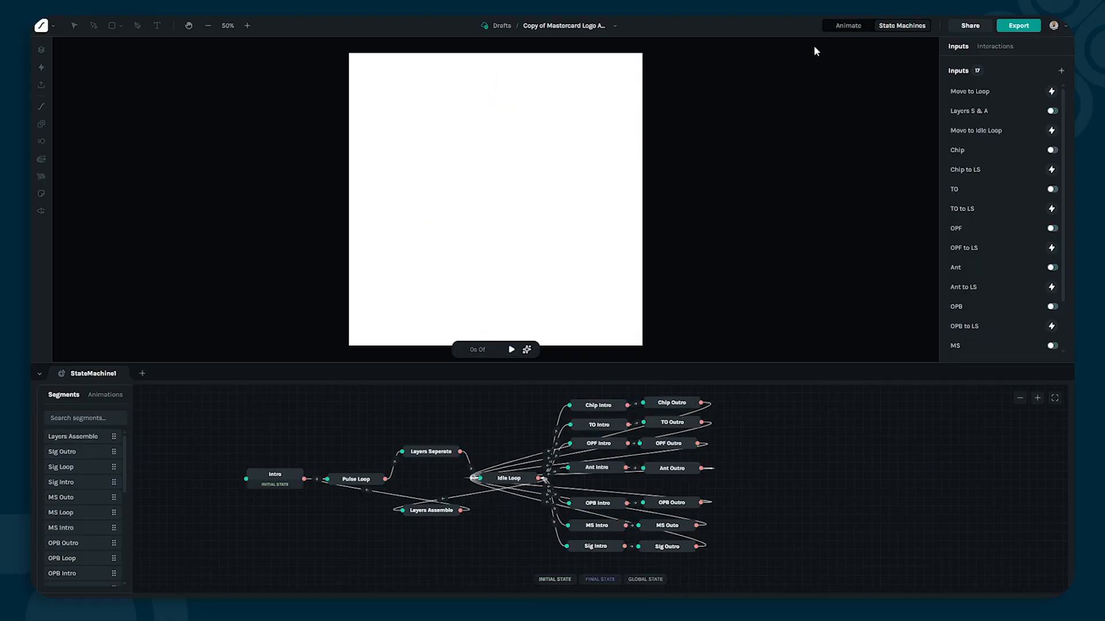
Step: Switch the project to its Animate view and inspect the upper card layers of the Main Scene
left_click(847, 27)
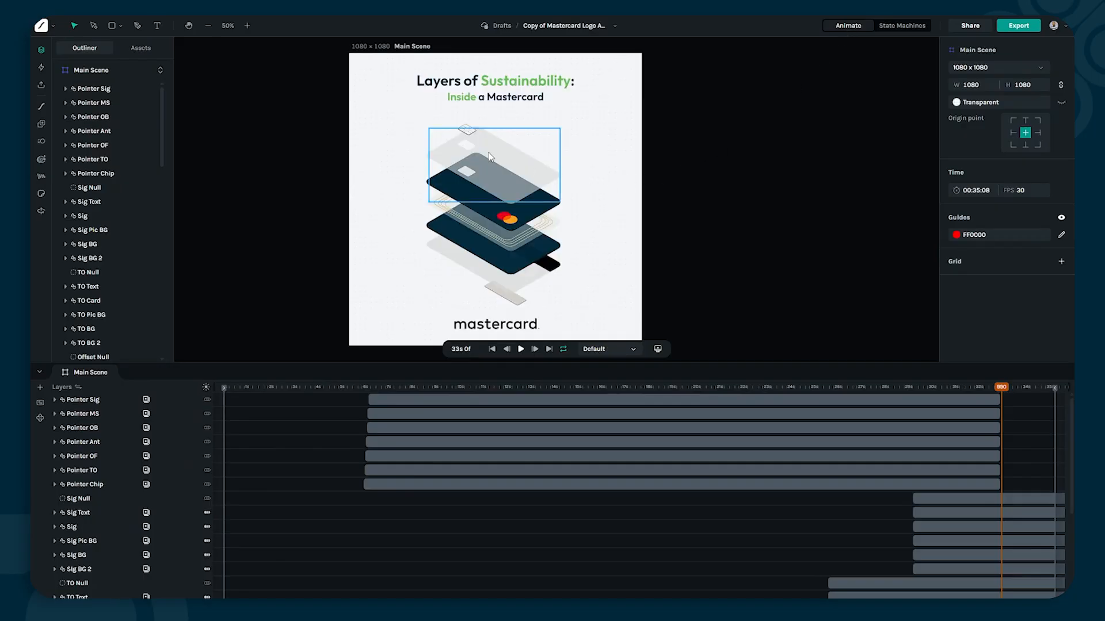
left_click(525, 171)
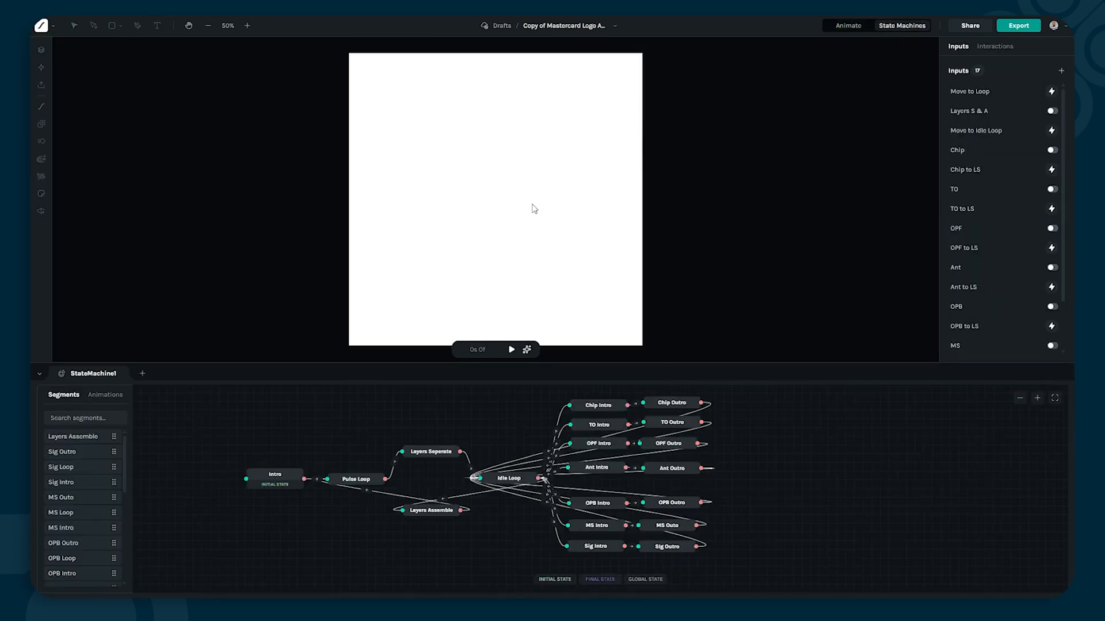
Step: Replay the state machine preview, separate the logo into card layers, show the Chip info card and stop playback
left_click(512, 350)
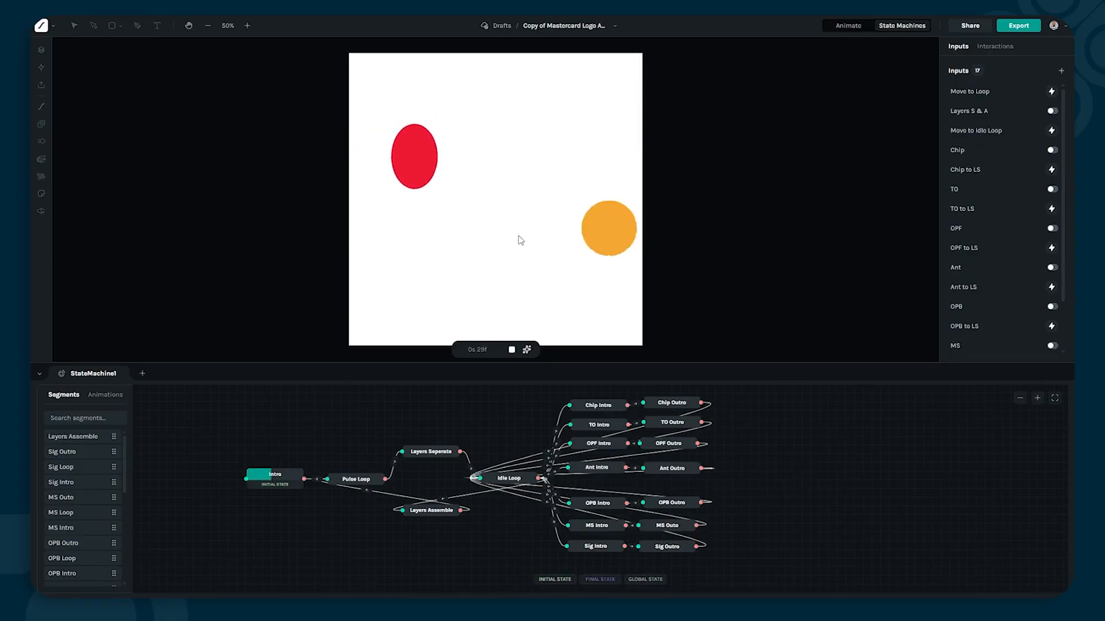
left_click(501, 205)
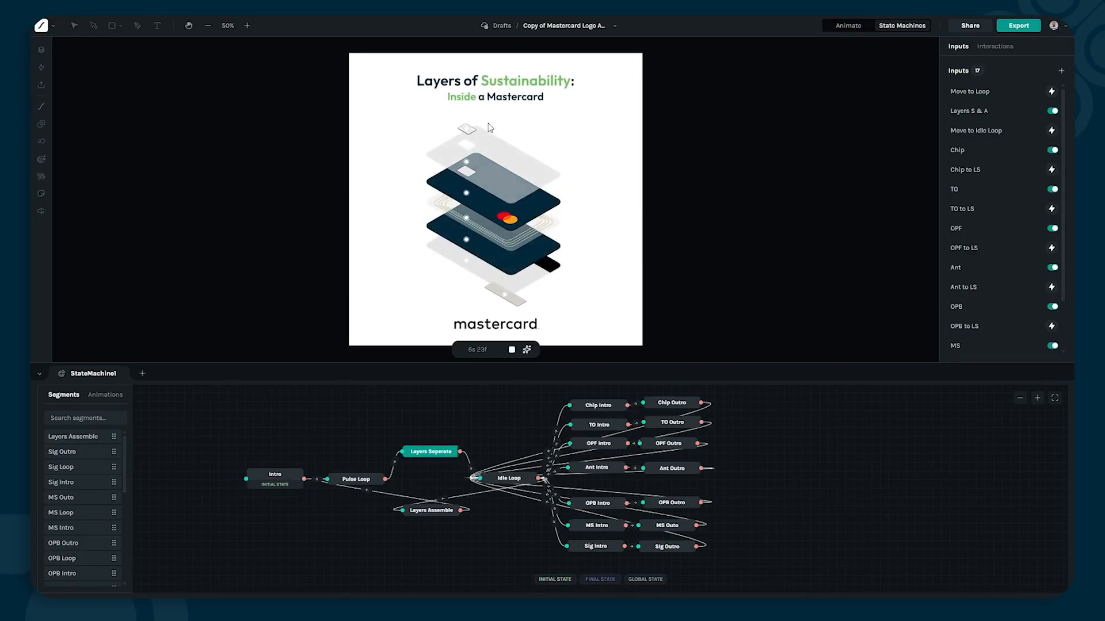
left_click(469, 133)
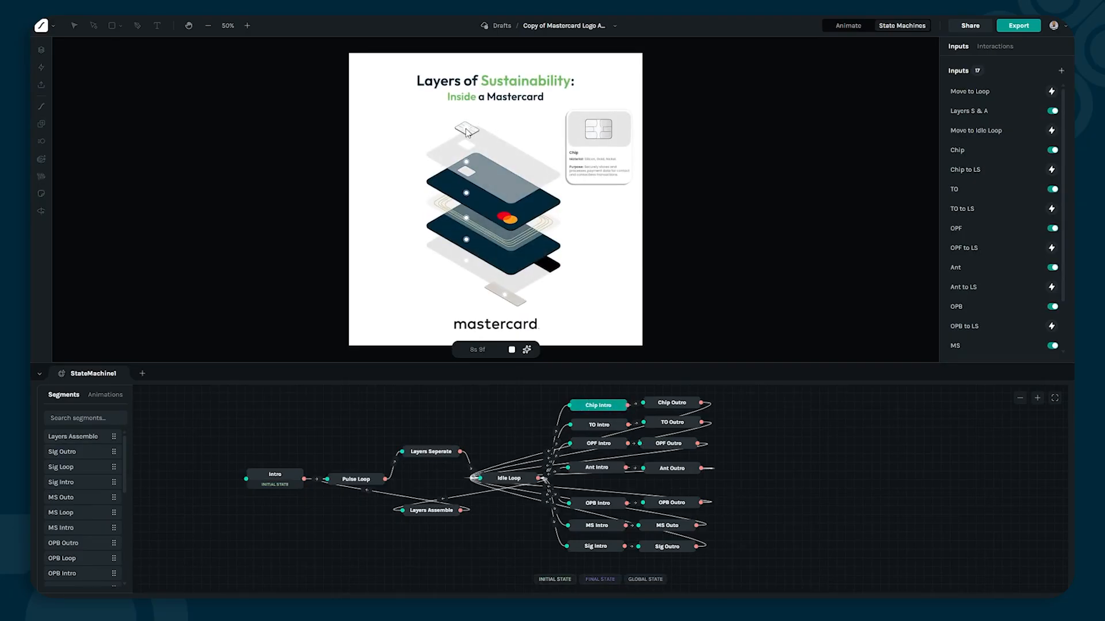
left_click(512, 349)
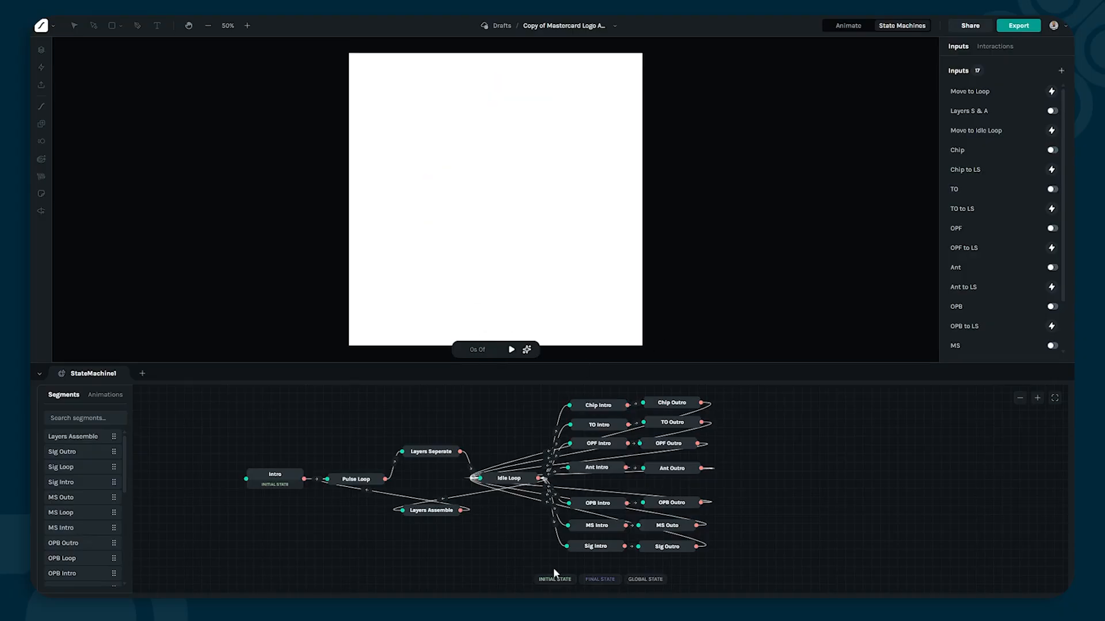
Step: Switch to After Effects and display the Red Circle layer's Position and Scale keyframes in the Graph Editor, with the Kard 2 timeline enlarged
left_click(529, 588)
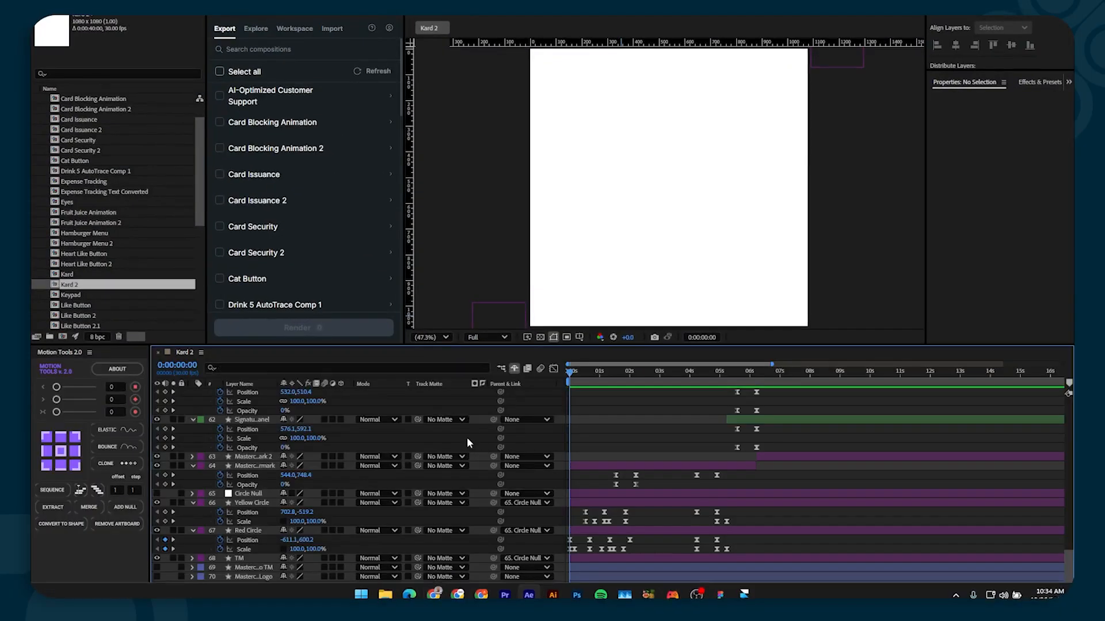
mouse_move(572, 374)
left_mouse_down()
mouse_move(599, 386)
mouse_move(561, 390)
mouse_move(631, 395)
mouse_move(565, 387)
left_mouse_up()
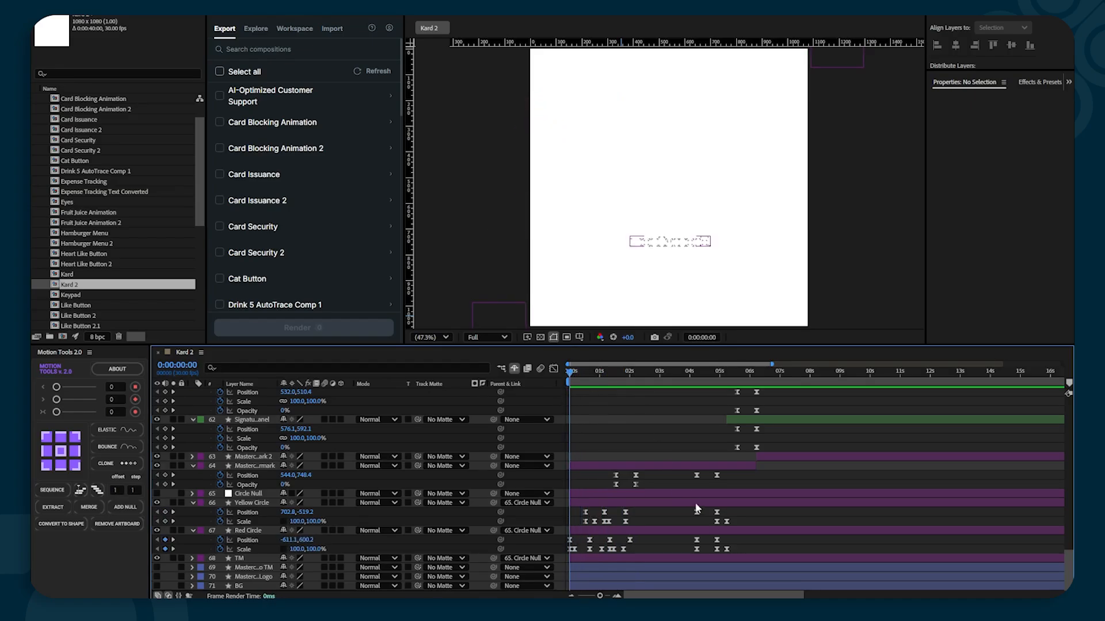
left_click_drag(730, 538, 559, 556)
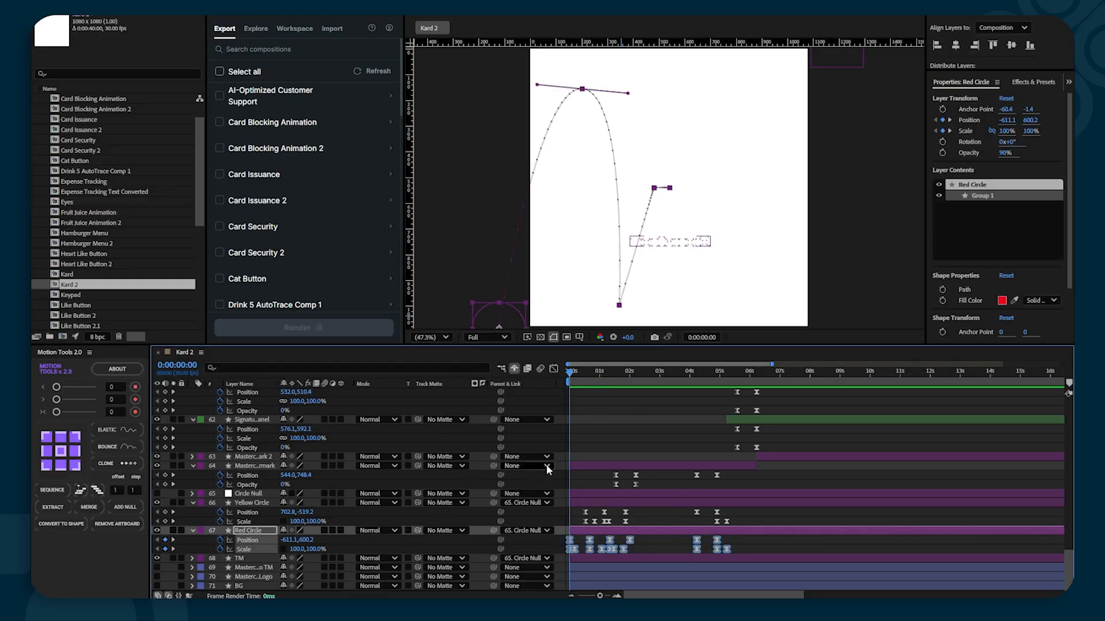
left_click(553, 368)
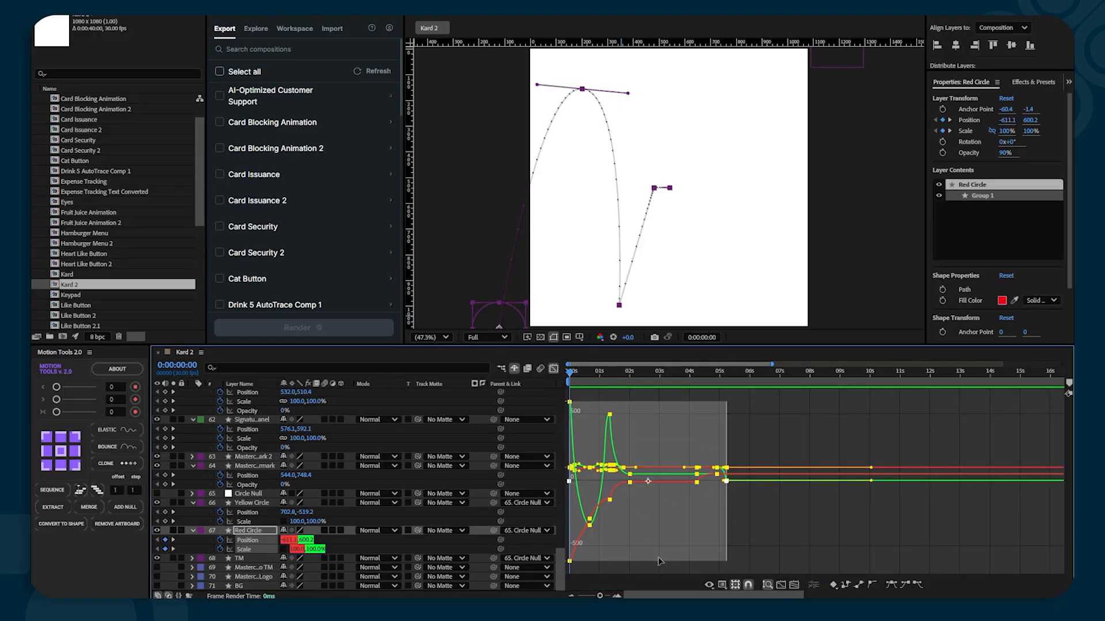
left_click_drag(600, 595, 605, 596)
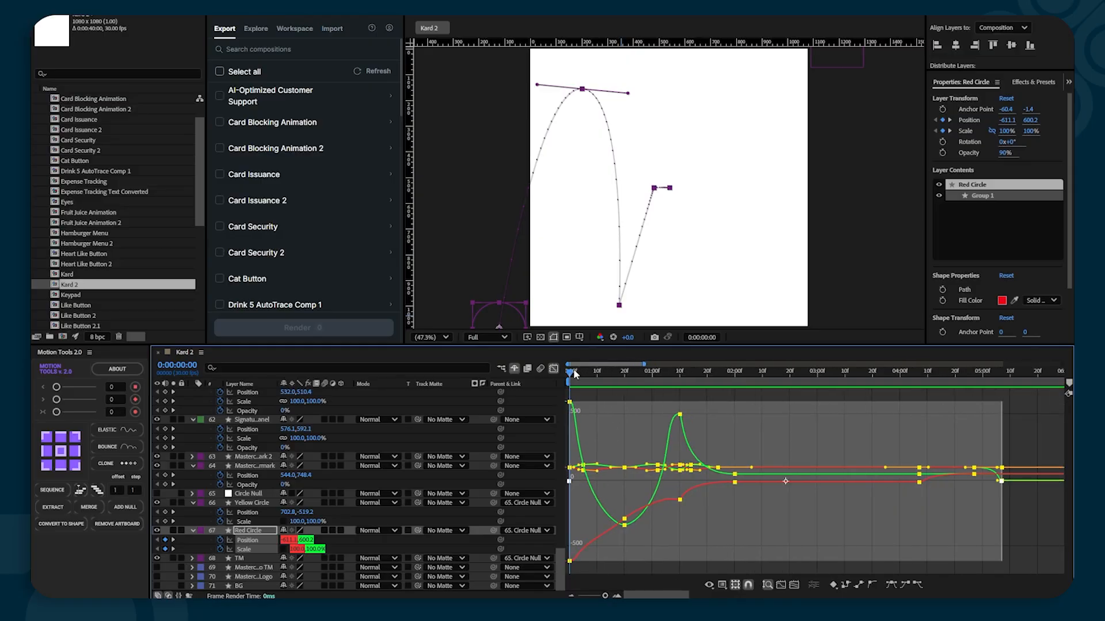
Step: Scrub the Red Circle animation from the start to 0:00:04:02 against its curves, then return to the keyframe view
left_click_drag(574, 373, 633, 376)
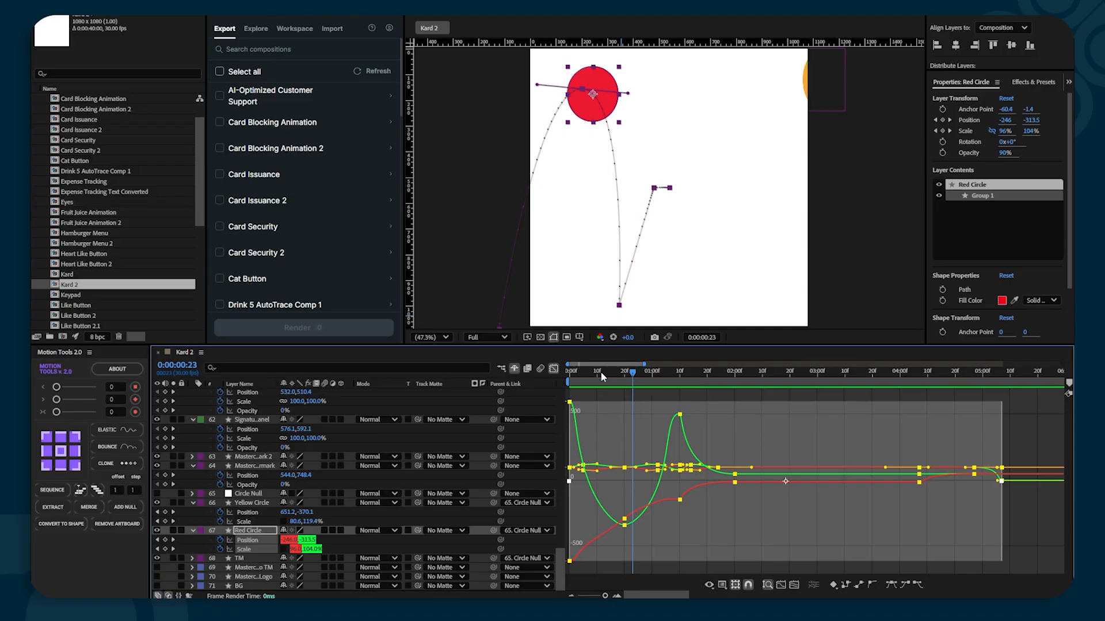
left_click_drag(602, 376, 551, 378)
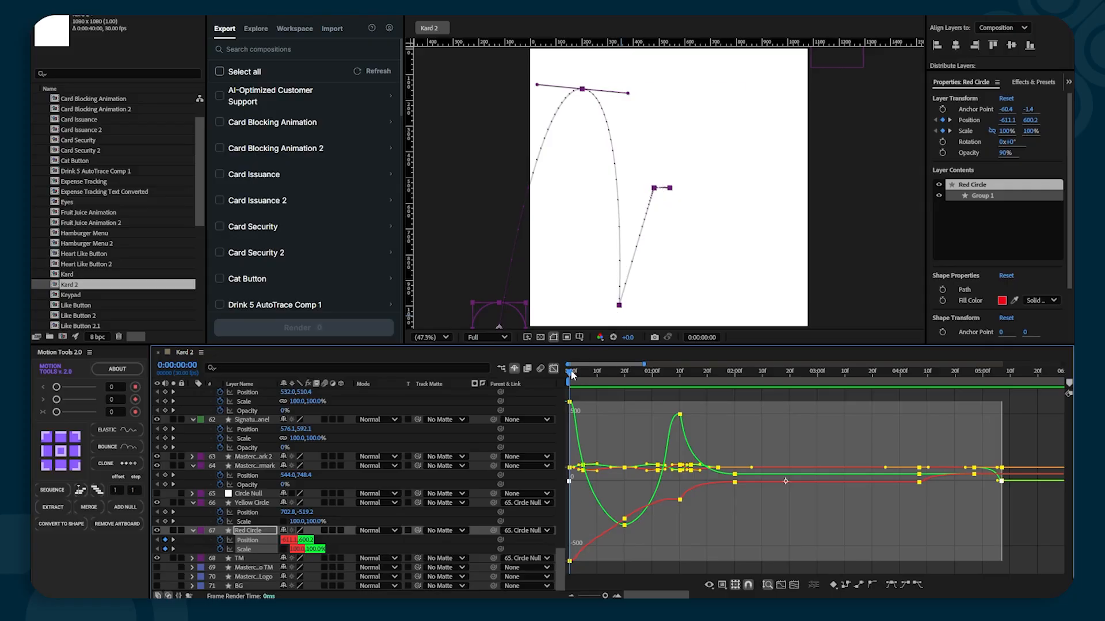
left_click_drag(571, 374, 905, 402)
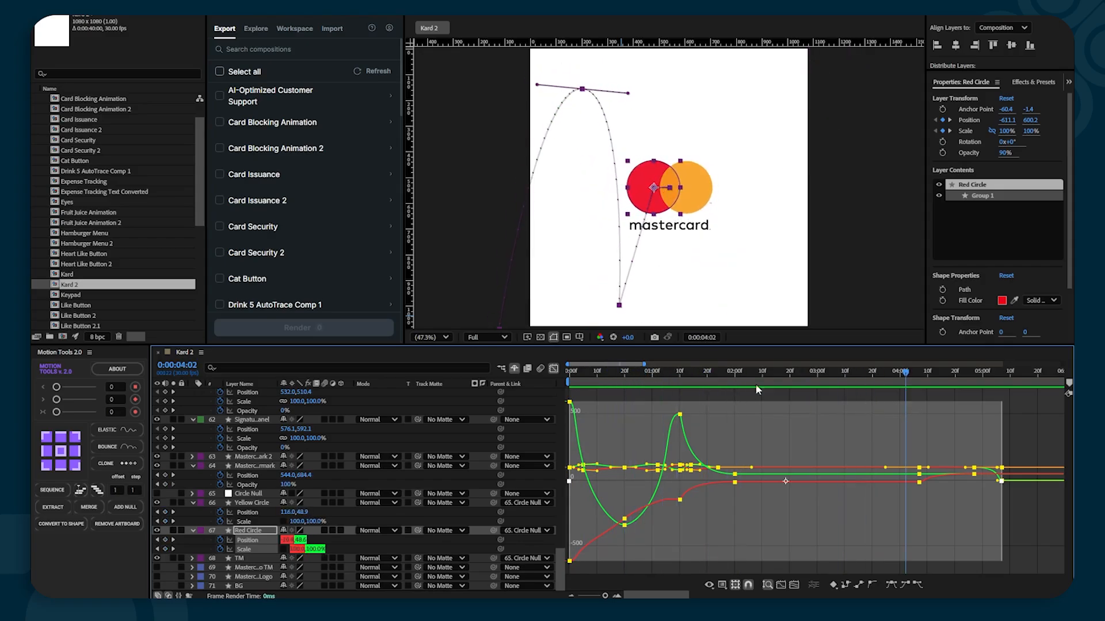
left_click(553, 369)
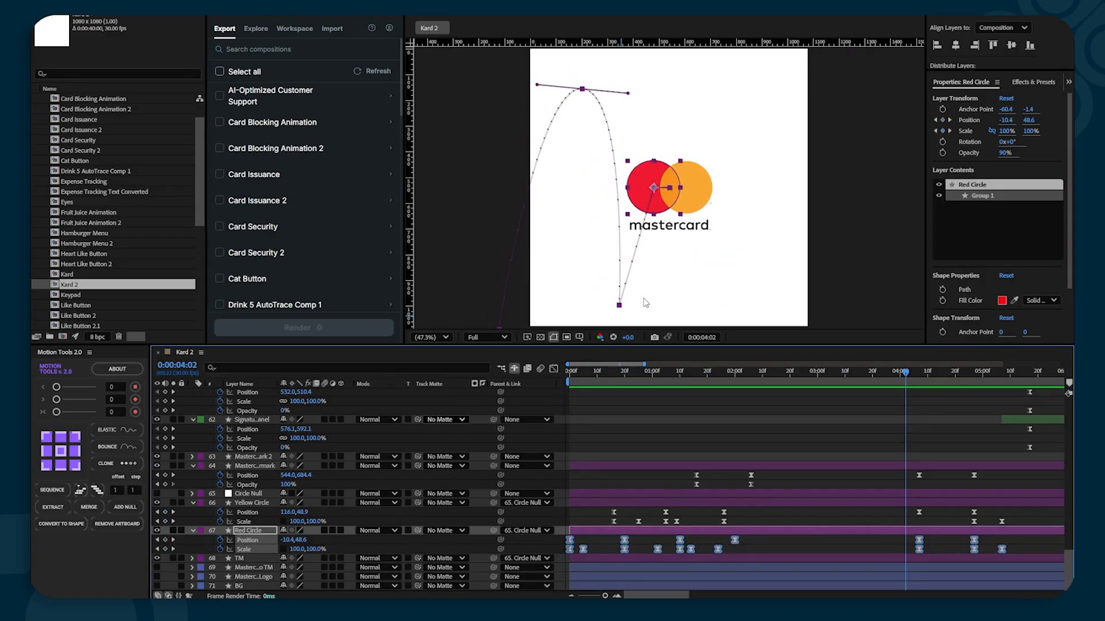
Step: Select the Yellow Circle layer's Position and Scale keyframes and display their curves in the Graph Editor
left_click(700, 183)
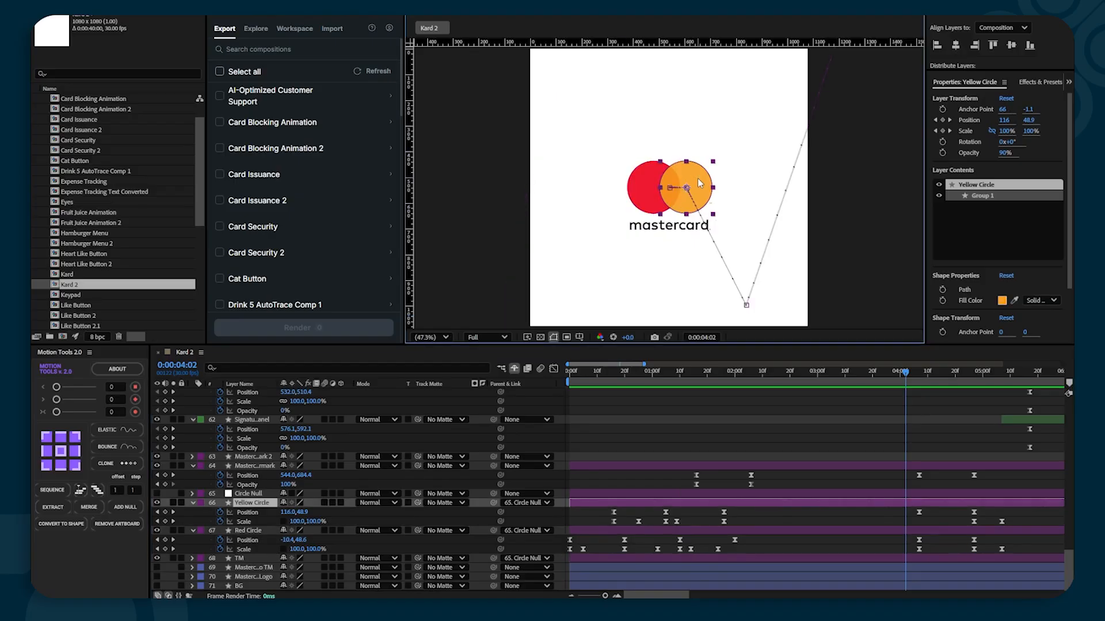
left_click(1014, 506)
left_click_drag(1013, 512, 573, 522)
left_click(553, 370)
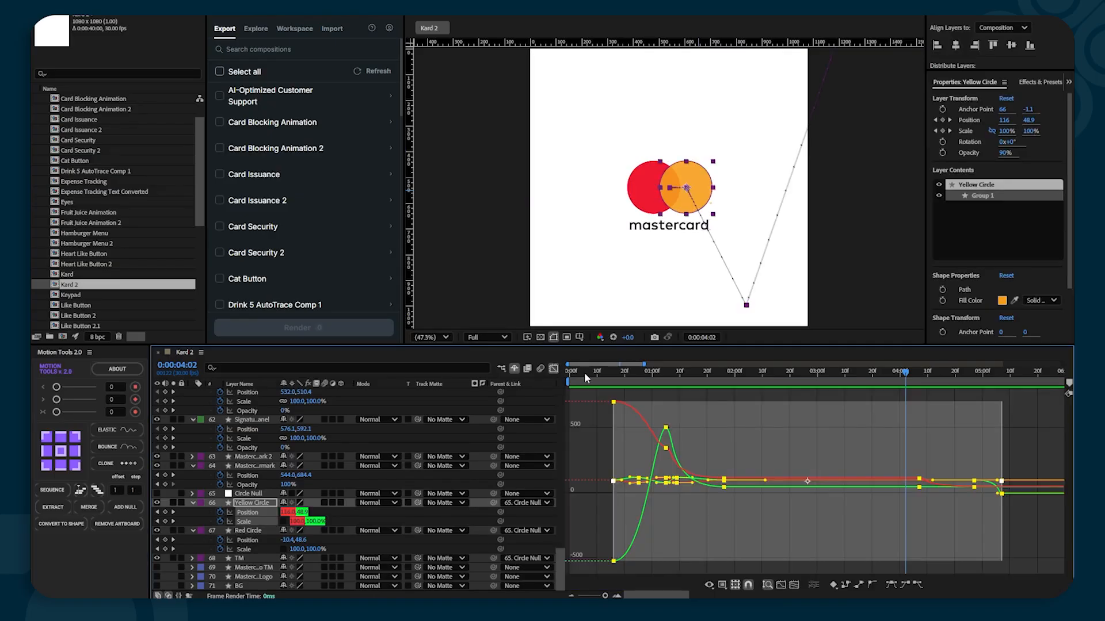
Step: Scrub the Yellow Circle animation from 0:00:00:16 to 0:00:02:04 against its curves, then return to the keyframe view
left_click_drag(614, 374, 614, 403)
mouse_move(614, 403)
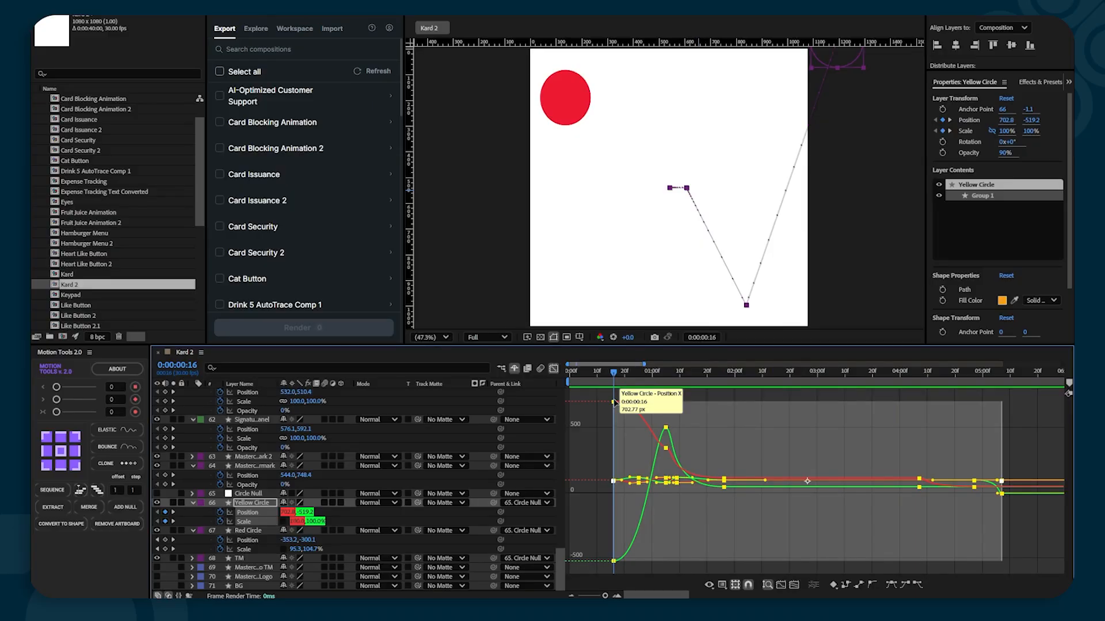
left_click_drag(614, 374, 745, 377)
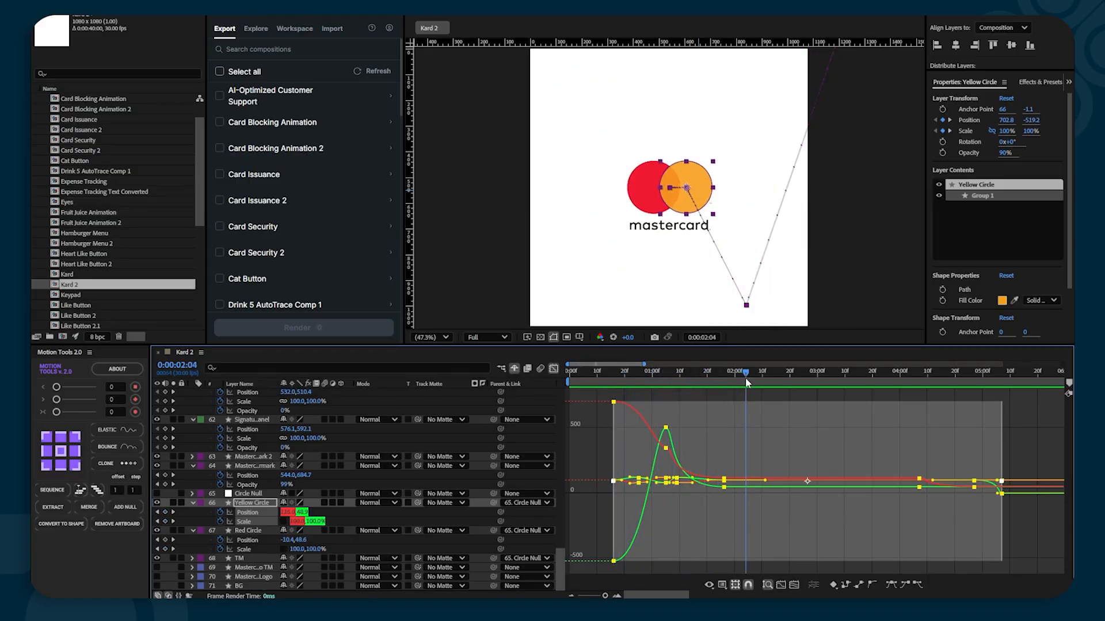
left_click(553, 368)
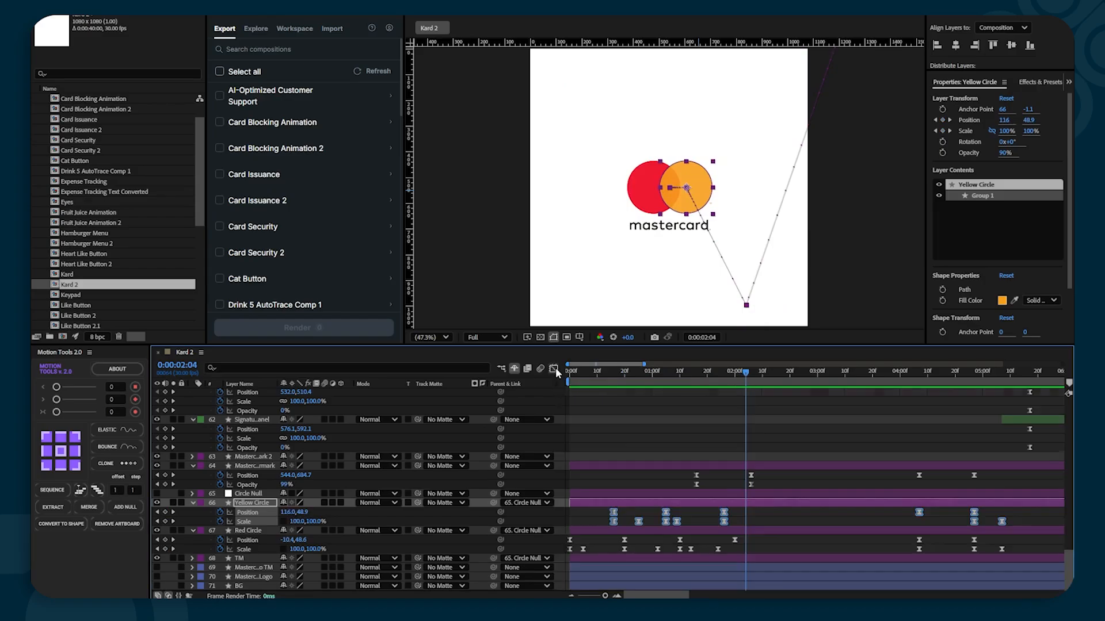
Step: Scrub Kard 2 to 0:00:04:05 and on to 0:00:04:27 to preview the circles merging, then deselect the Yellow Circle layer
left_click_drag(746, 375, 913, 428)
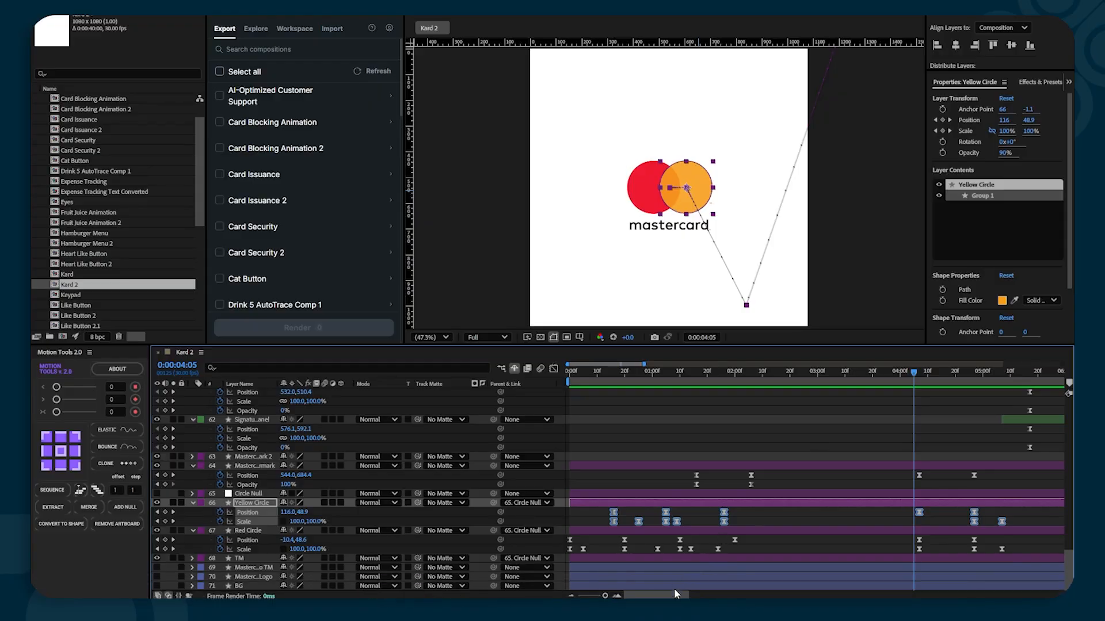
left_click_drag(674, 593, 715, 593)
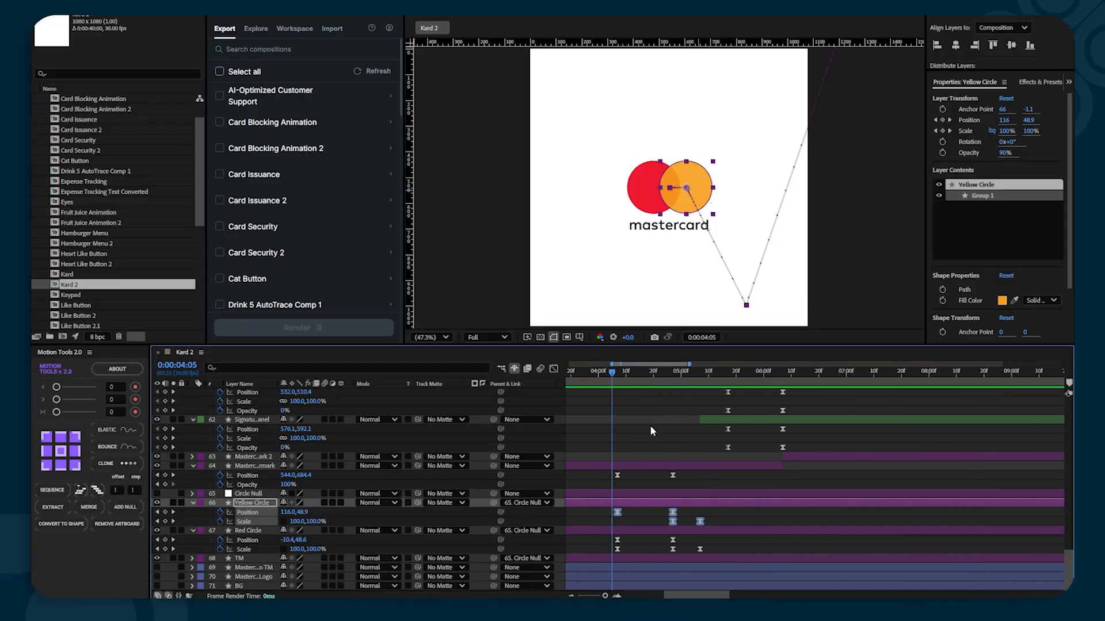
left_click_drag(612, 373, 675, 406)
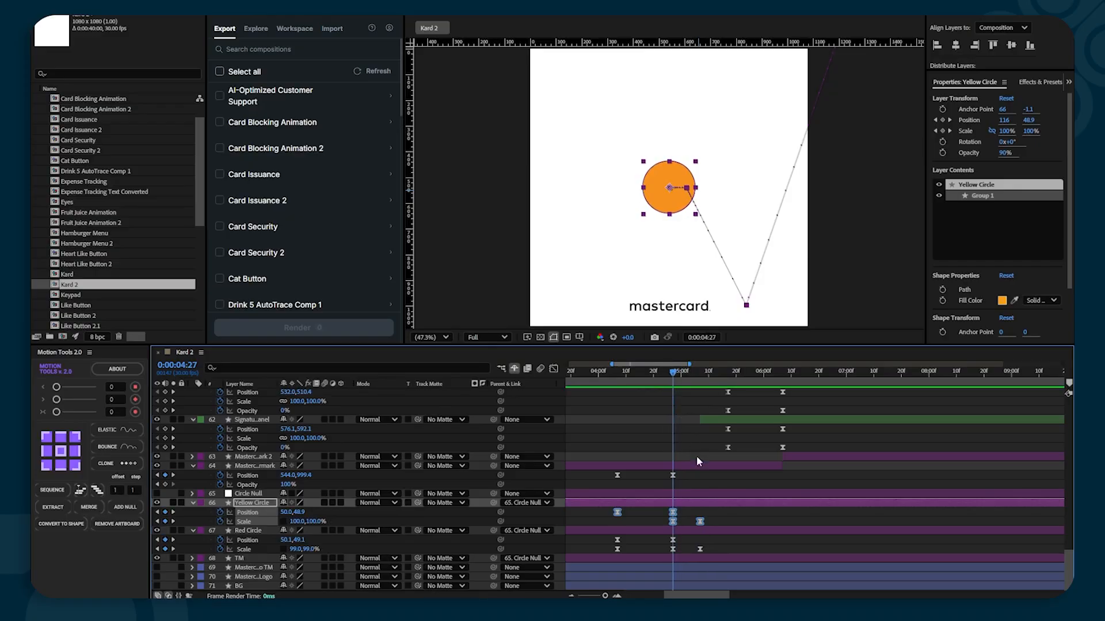
left_click(736, 519)
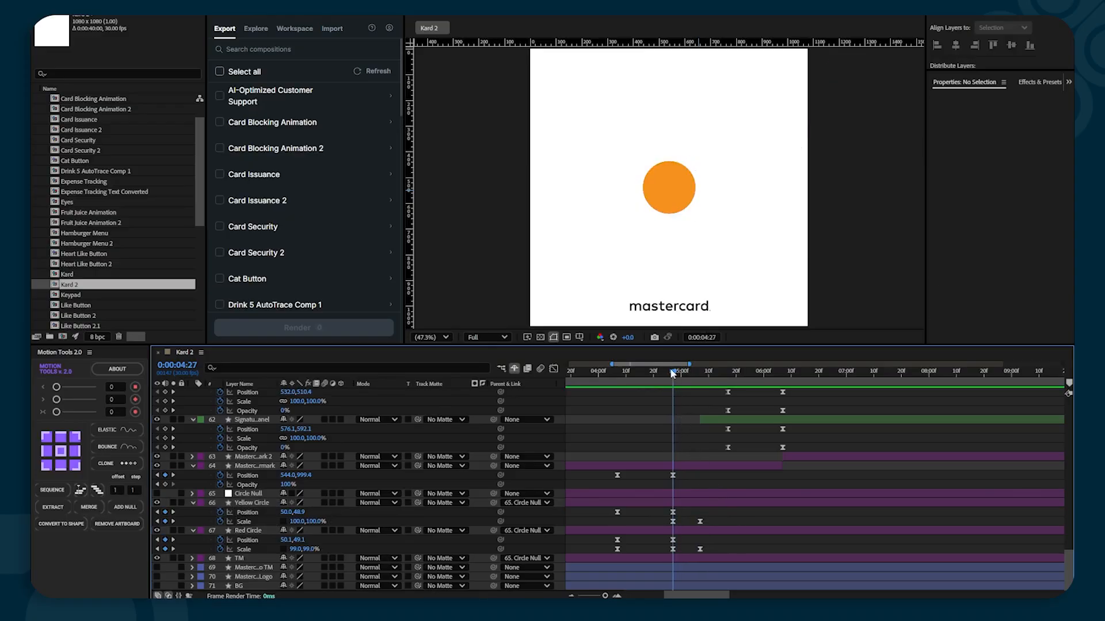
Step: Scrub back and forth between 0:00:04:23 and 0:00:05:23 to examine the transition from merged circle to card
left_click_drag(675, 375, 673, 404)
left_click_drag(674, 374, 706, 384)
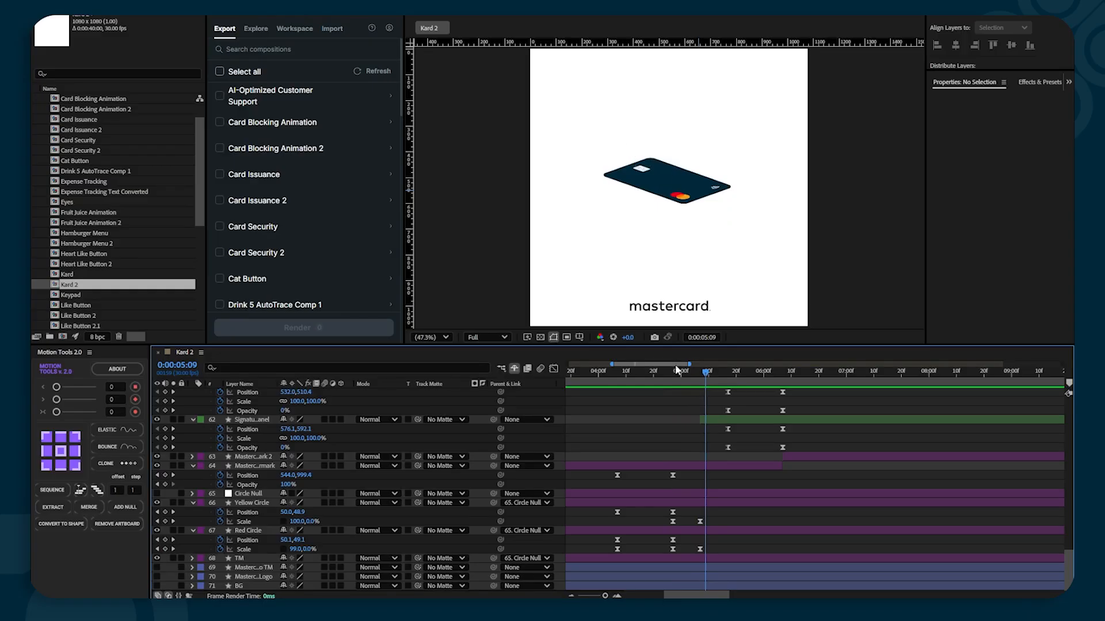
left_click_drag(669, 372, 742, 404)
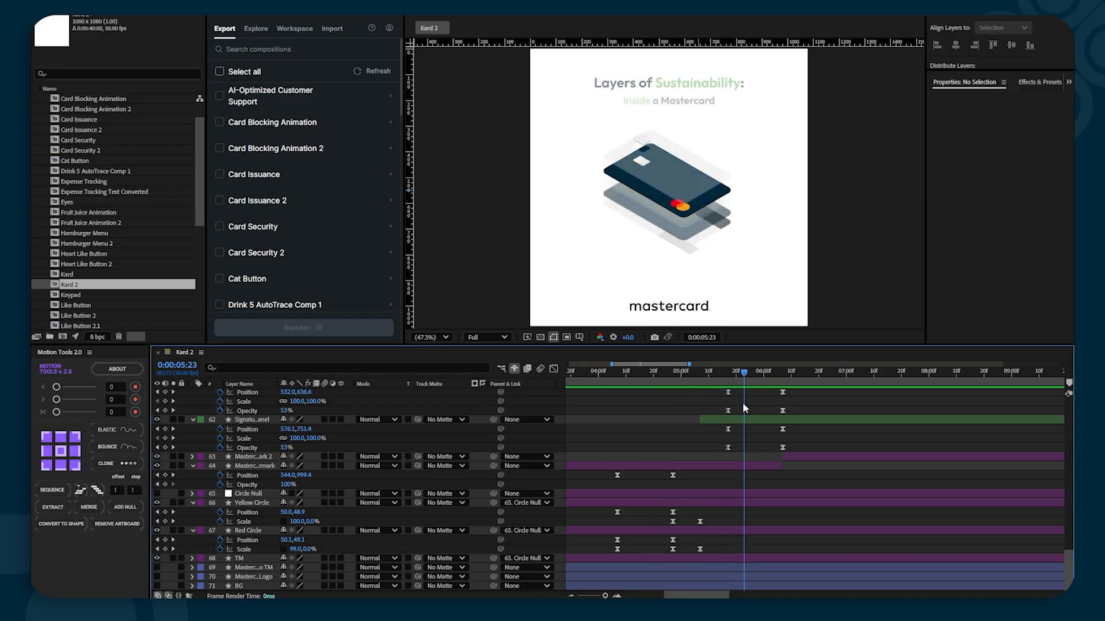
left_click(672, 372)
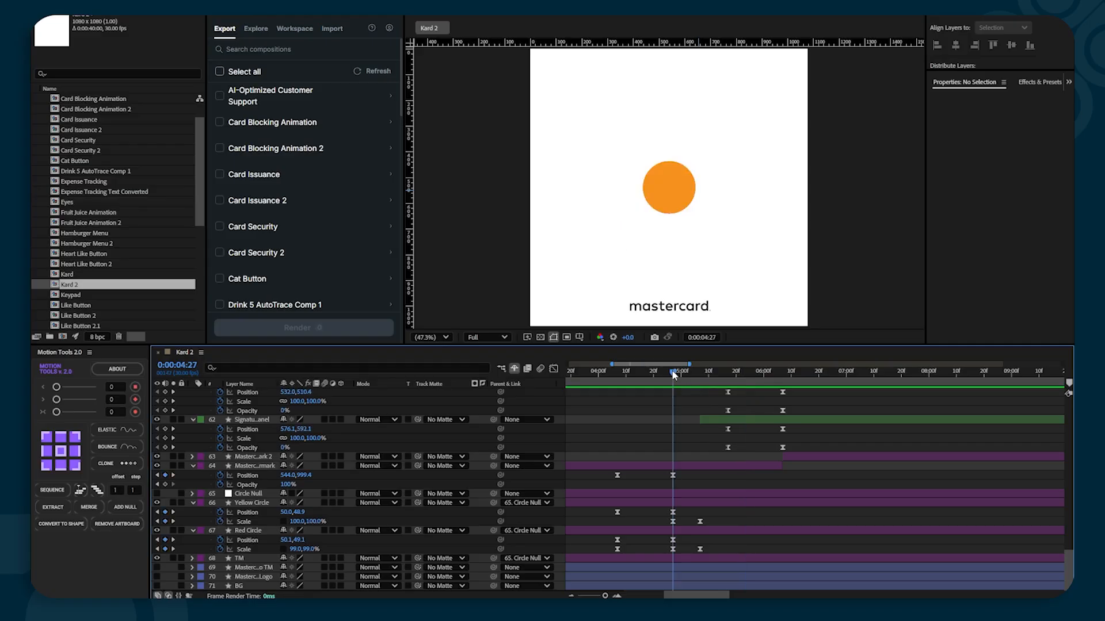
left_click_drag(673, 372, 703, 378)
left_click_drag(692, 381, 662, 384)
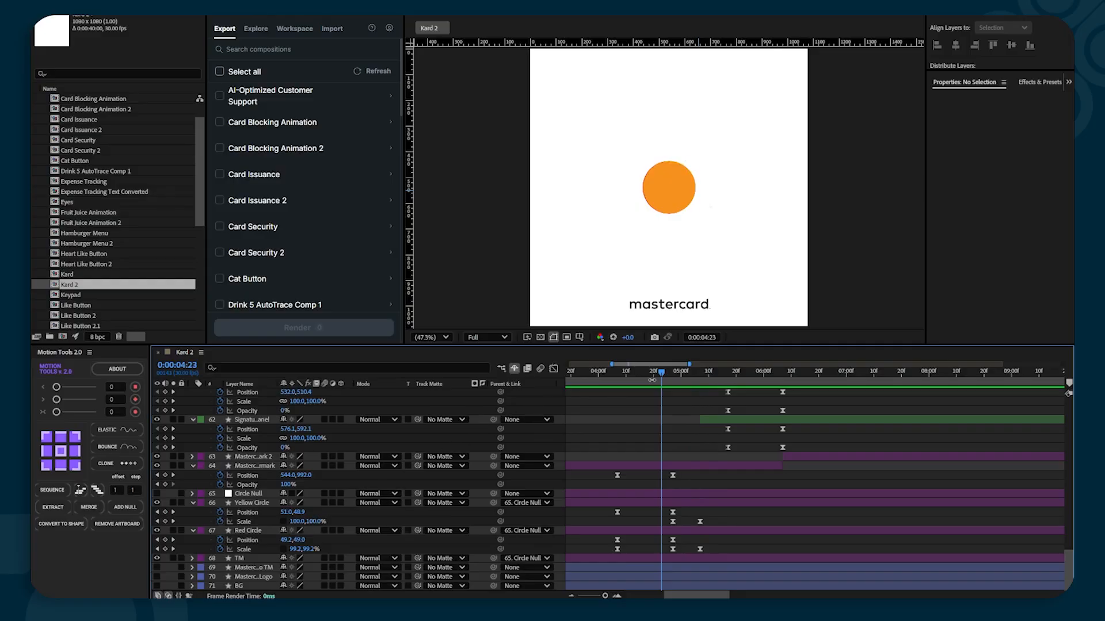
left_click_drag(661, 374, 726, 403)
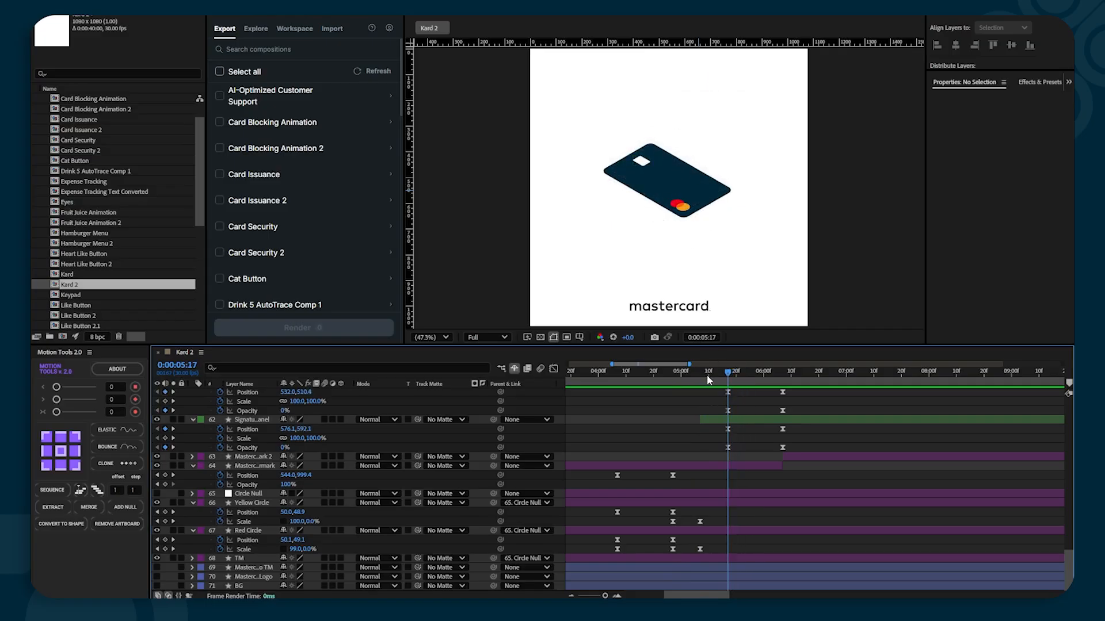
Step: Scrub from 0:00:05:17 to 0:00:08:13 to preview the card layers separating and the chip information card opening
left_click_drag(731, 375, 752, 377)
scroll(764, 425, "up", 5)
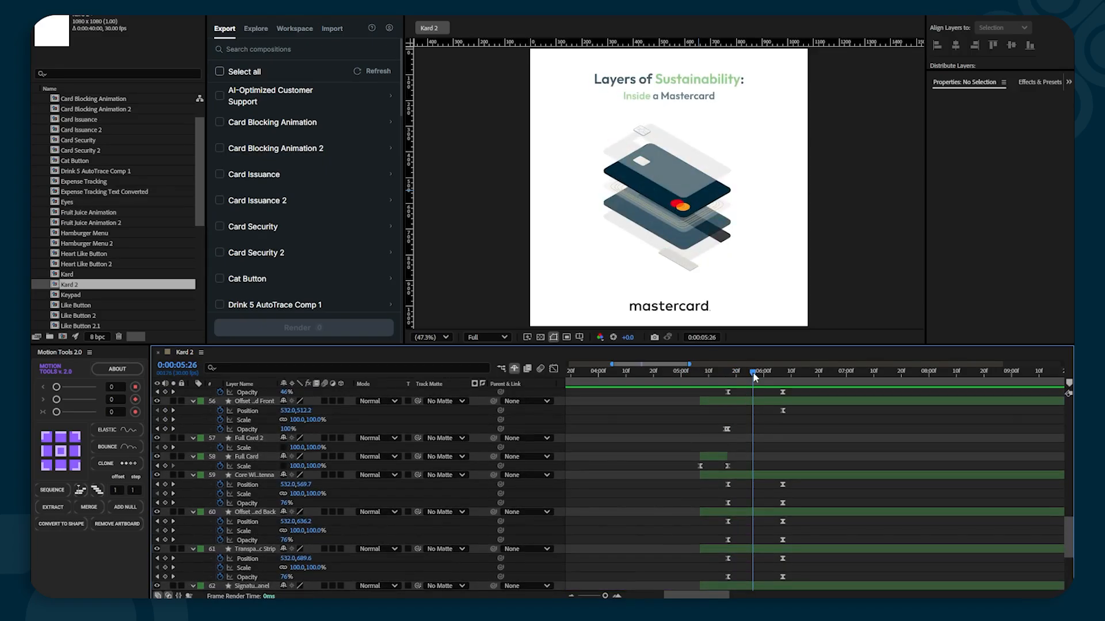
left_click_drag(753, 372, 765, 400)
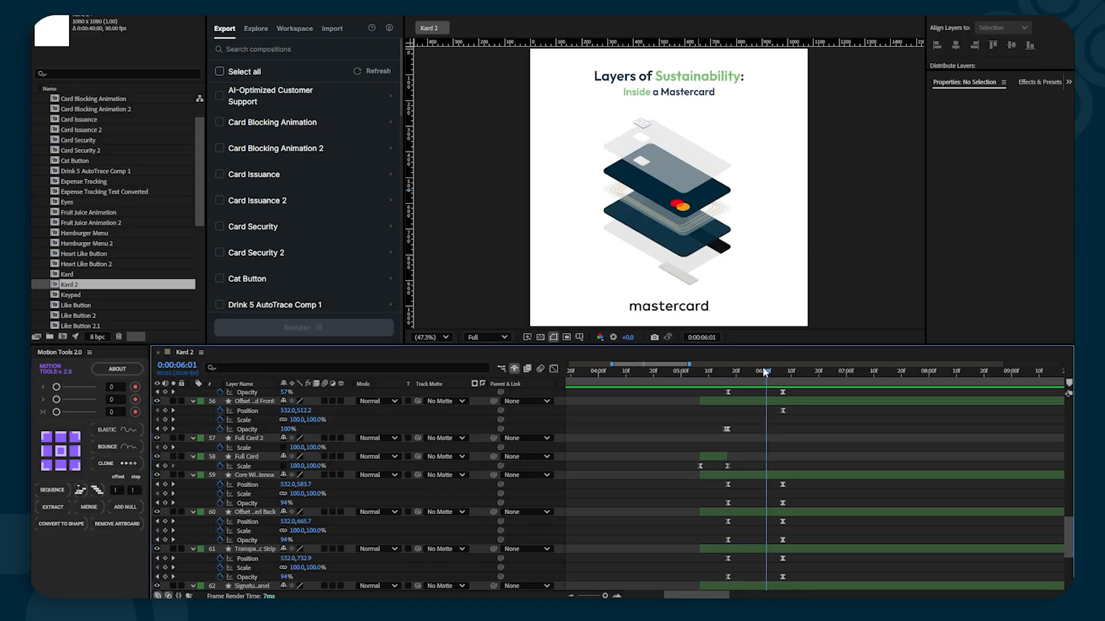
left_click_drag(766, 375, 831, 398)
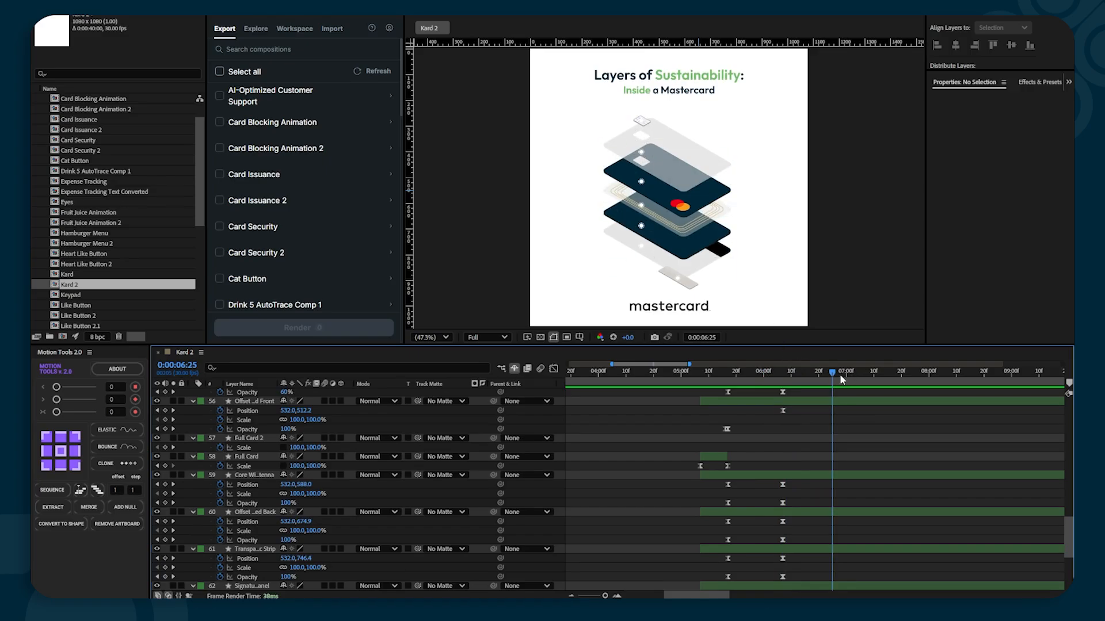
left_click_drag(839, 375, 966, 381)
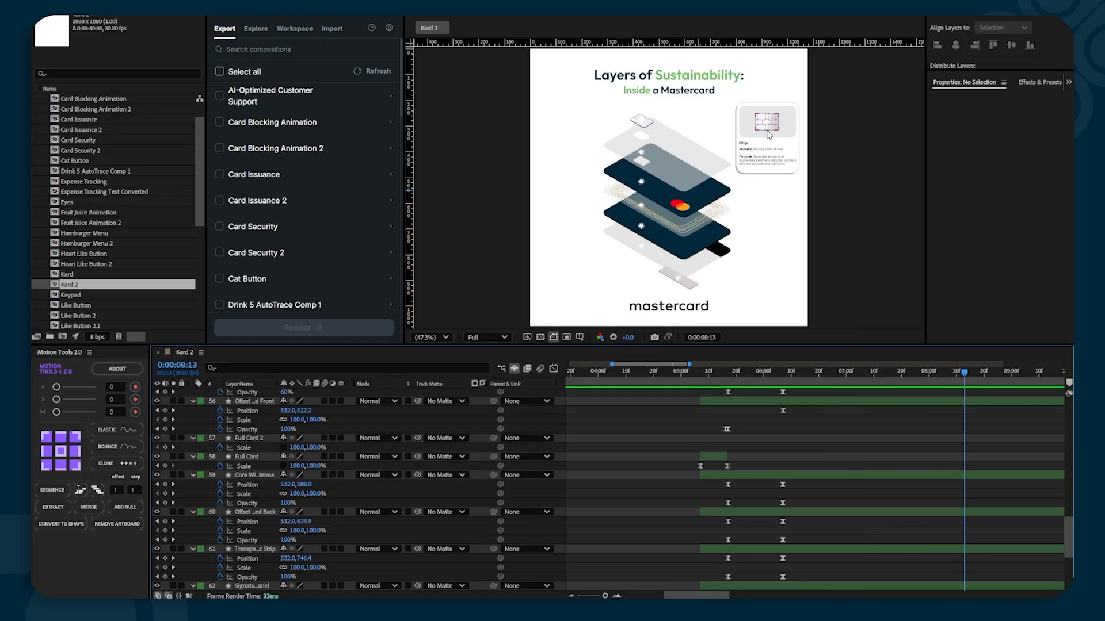
Step: At 0:00:08:09, set the Card Pin Null layer's Y position to 365.3 and check the chip information card at 0:00:08:05
scroll(886, 467, "up", 8)
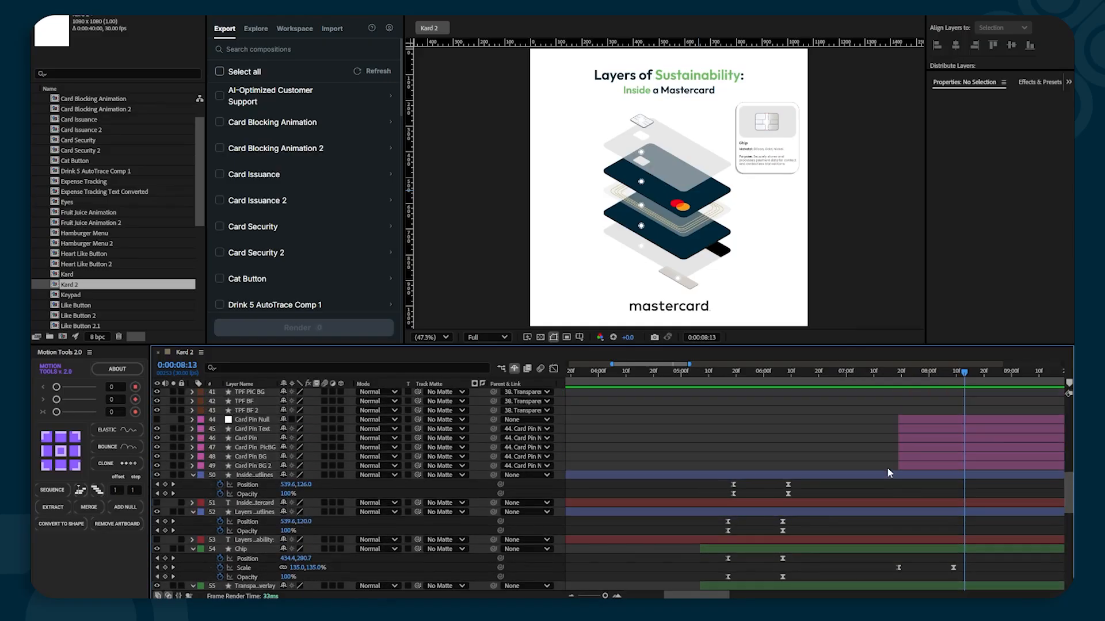
scroll(887, 468, "up", 5)
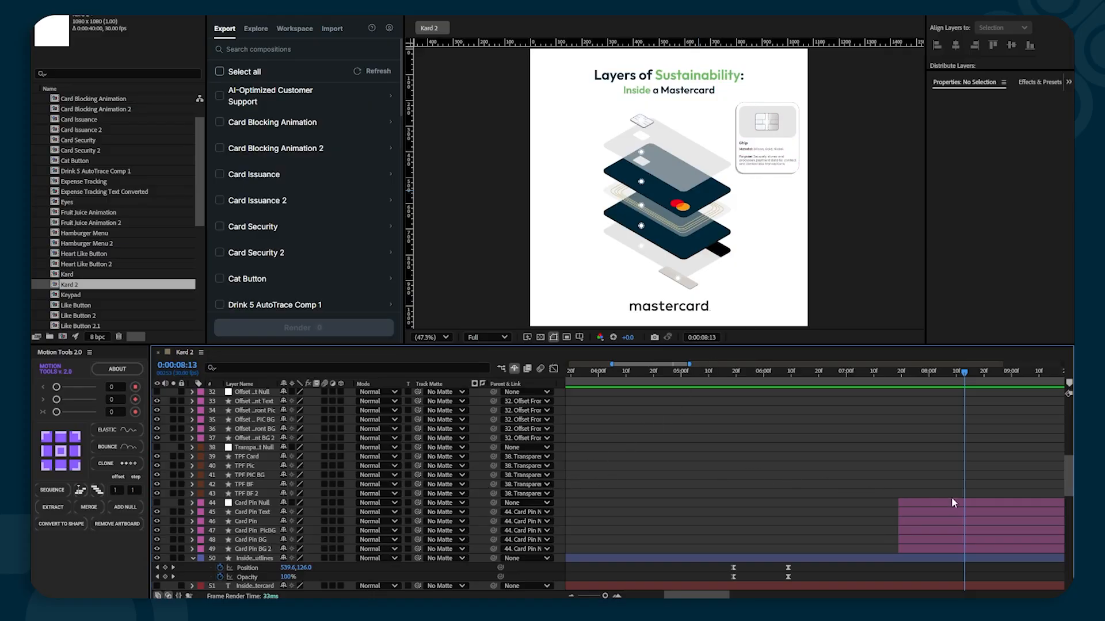
left_click_drag(964, 375, 954, 414)
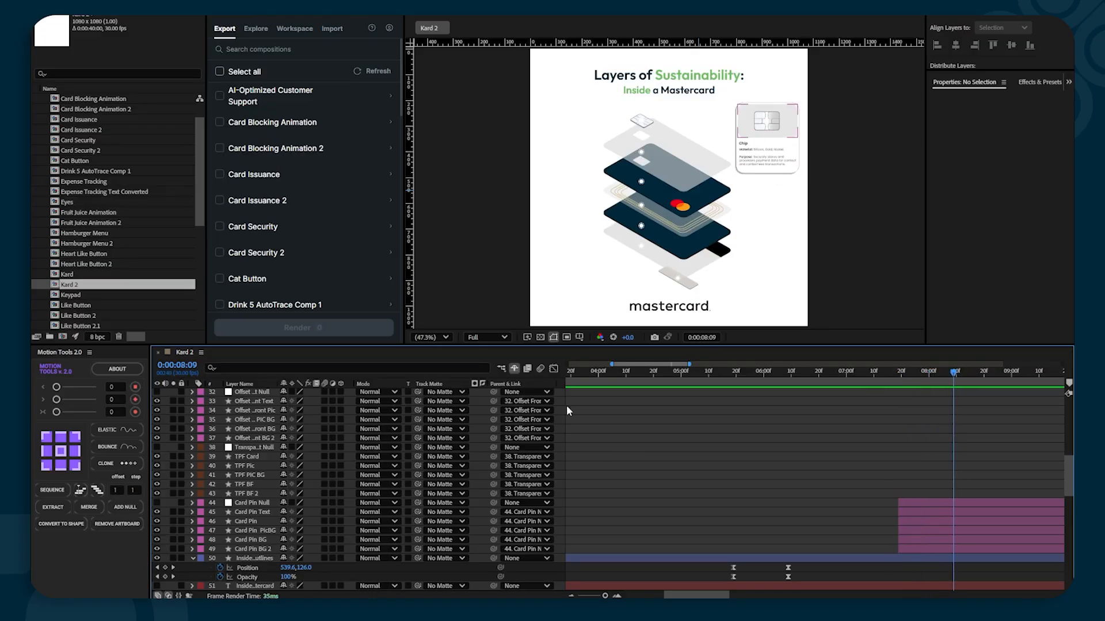
left_click(251, 502)
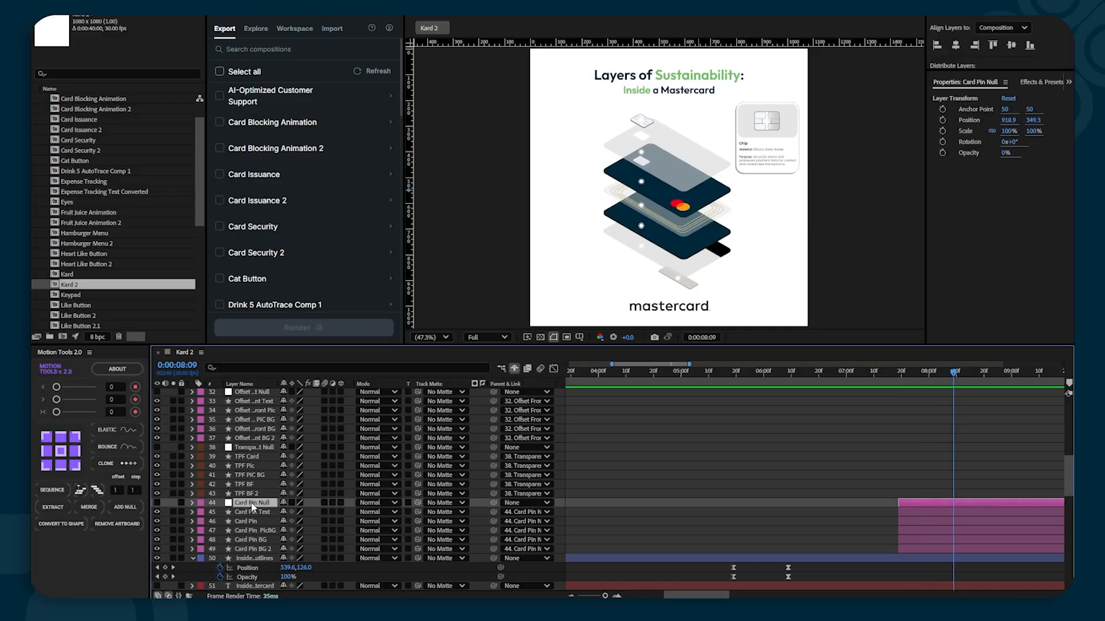
key("p")
mouse_move(303, 511)
left_mouse_down()
mouse_move(162, 501)
mouse_move(310, 497)
mouse_move(311, 512)
left_mouse_up()
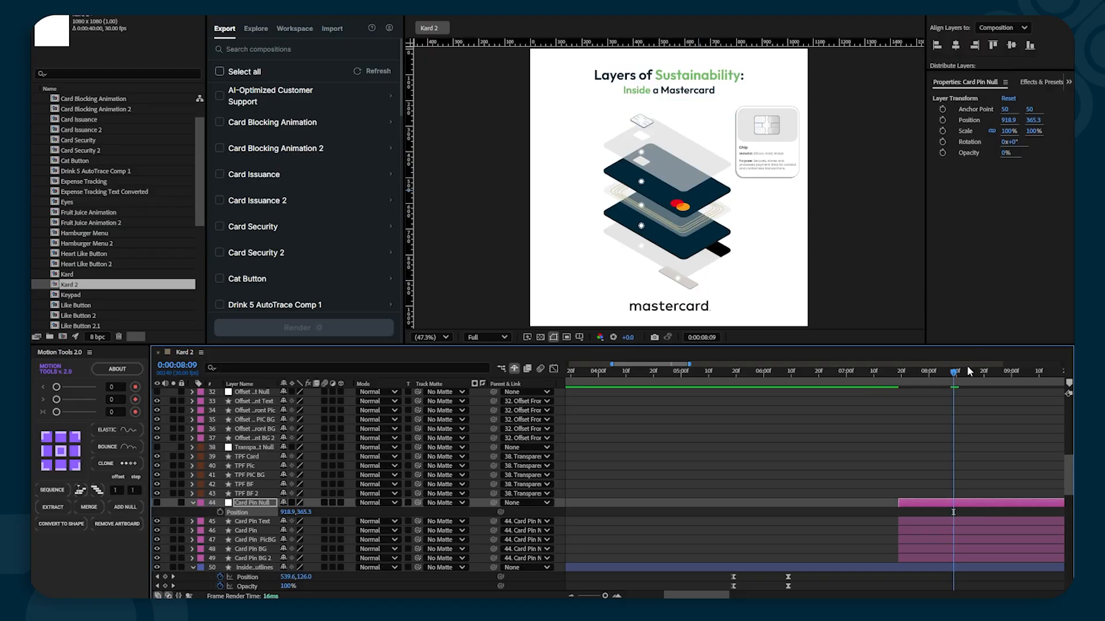
left_click_drag(953, 373, 939, 400)
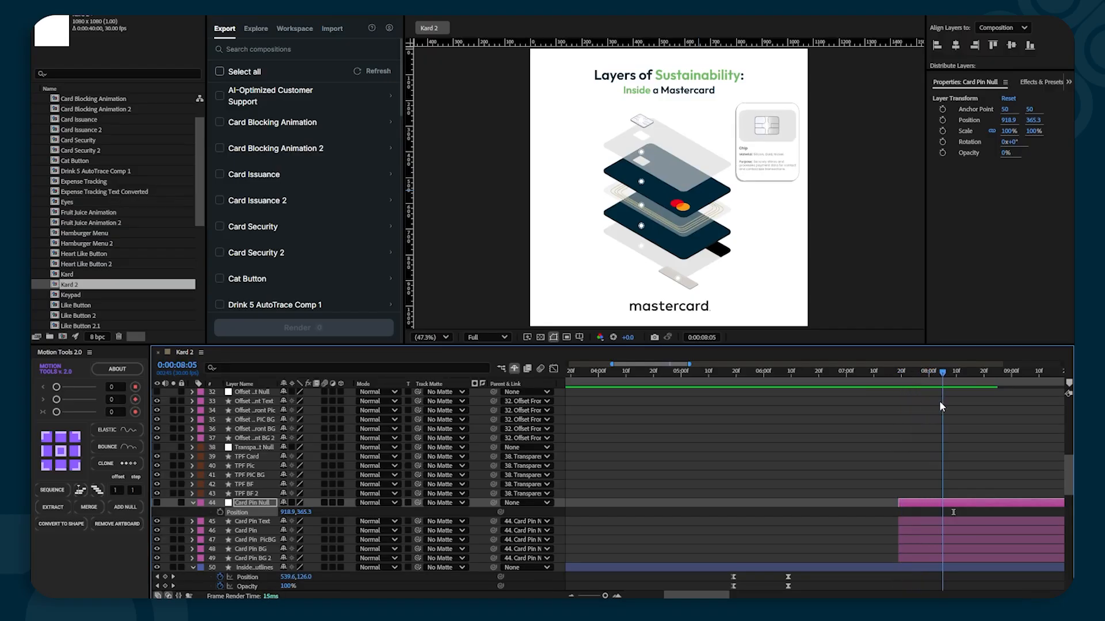
Step: Reveal the keyframes of all six Card Pin layers and scrub their animation between 0:00:07:24 and 0:00:08:13
left_click(257, 505)
left_click(251, 558, "shift")
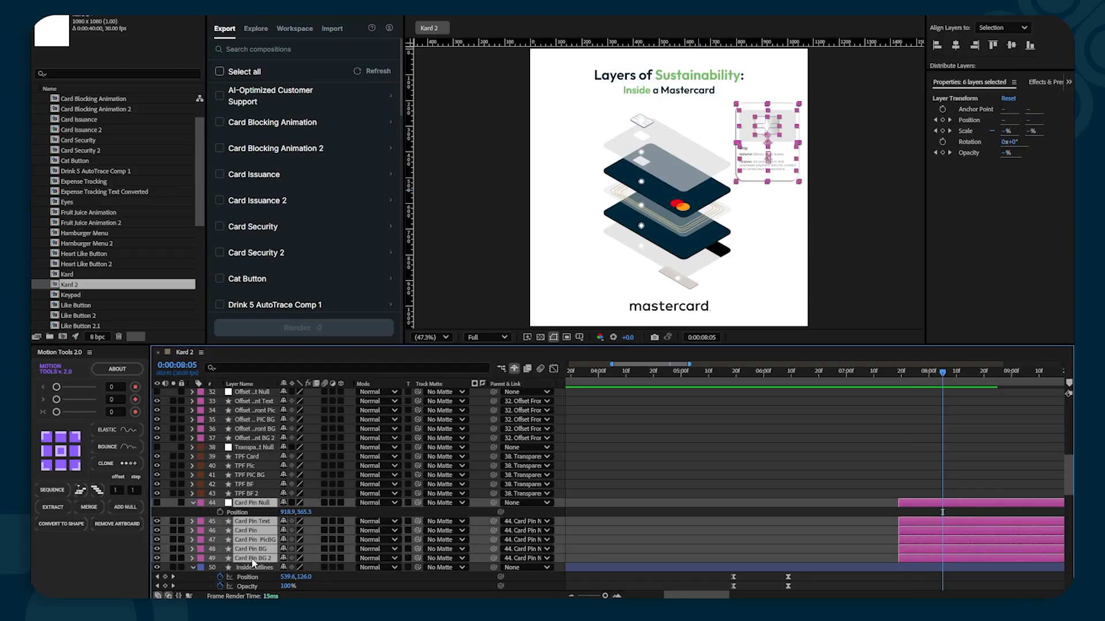
key("u")
scroll(916, 514, "down", 2)
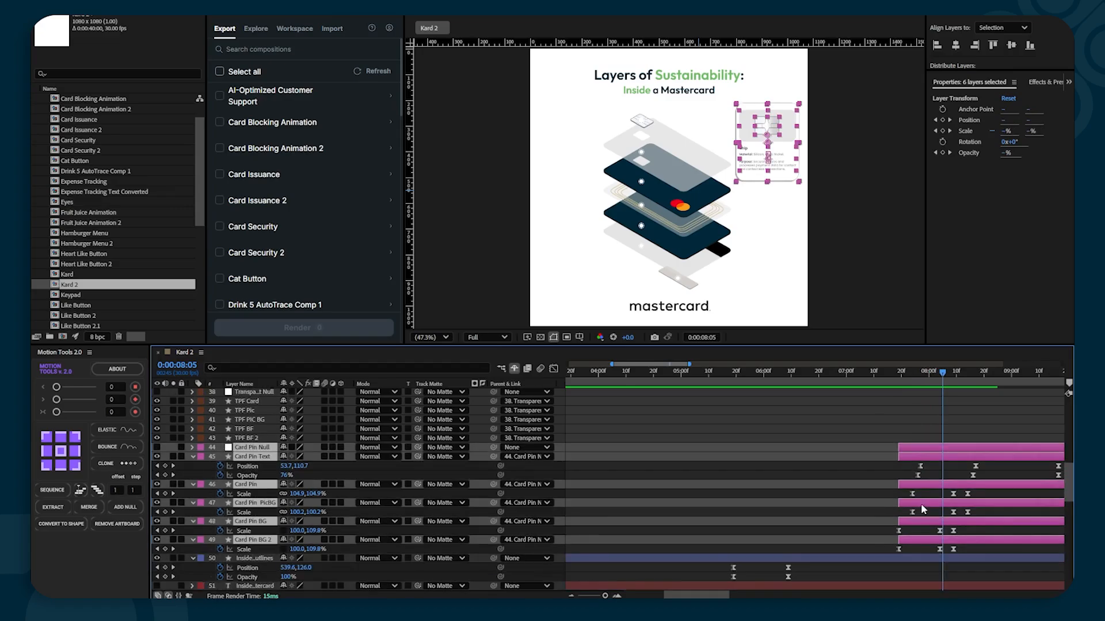
left_click_drag(941, 372, 908, 404)
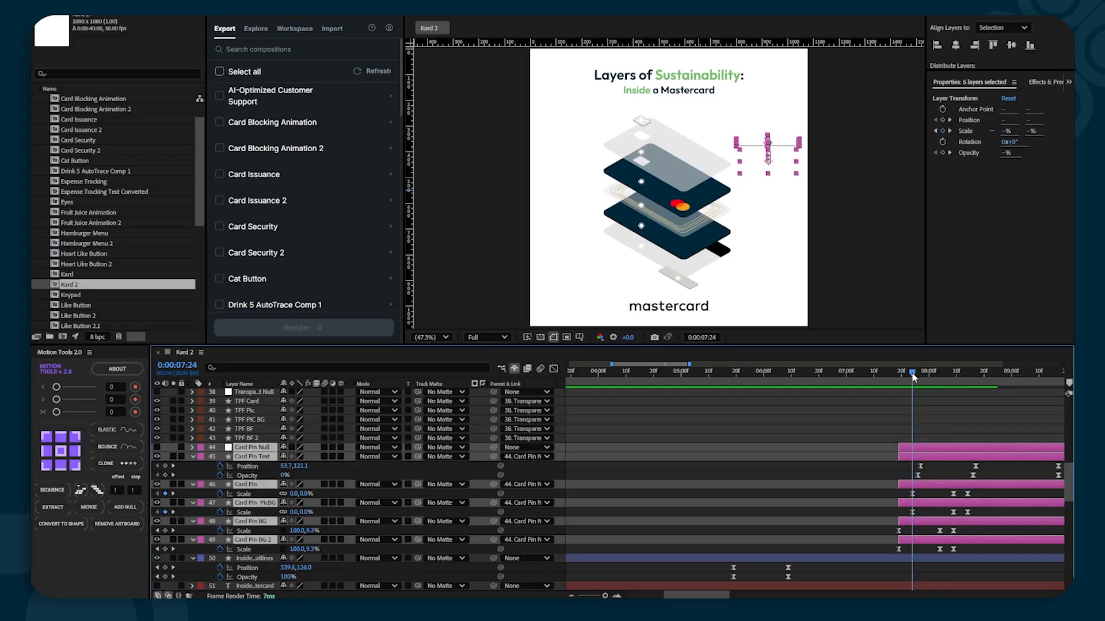
left_click_drag(916, 374, 963, 395)
scroll(690, 595, "right", 5)
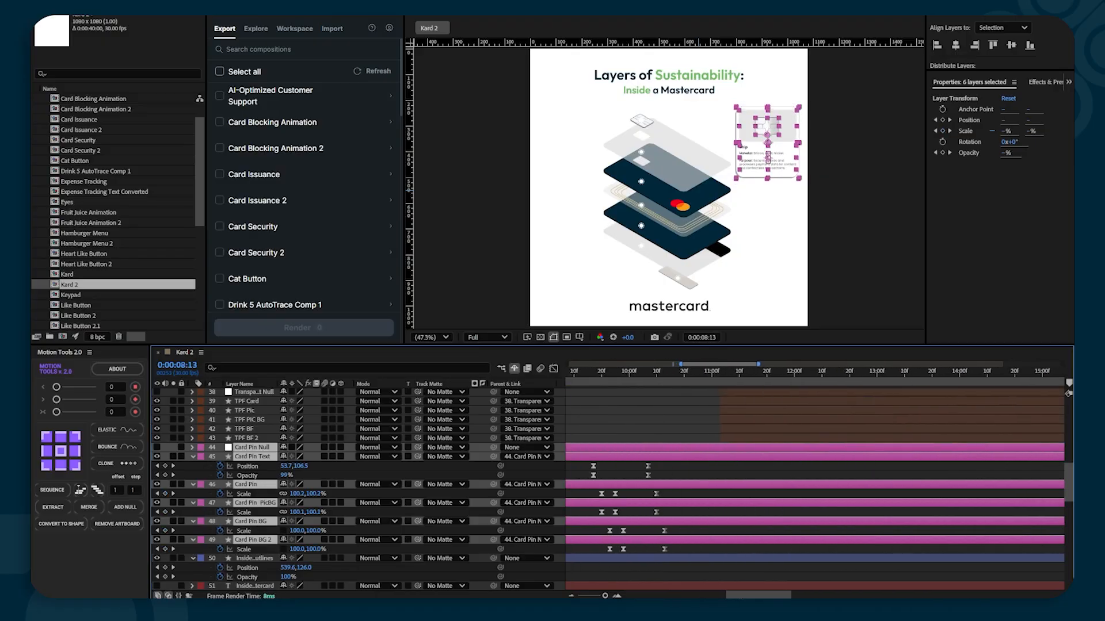
Step: Preview the remaining information card animations from 0:00:08:13 through 0:00:29:01, with the uppermost layers of the timeline in view
scroll(687, 523, "up", 3)
scroll(681, 509, "up", 5)
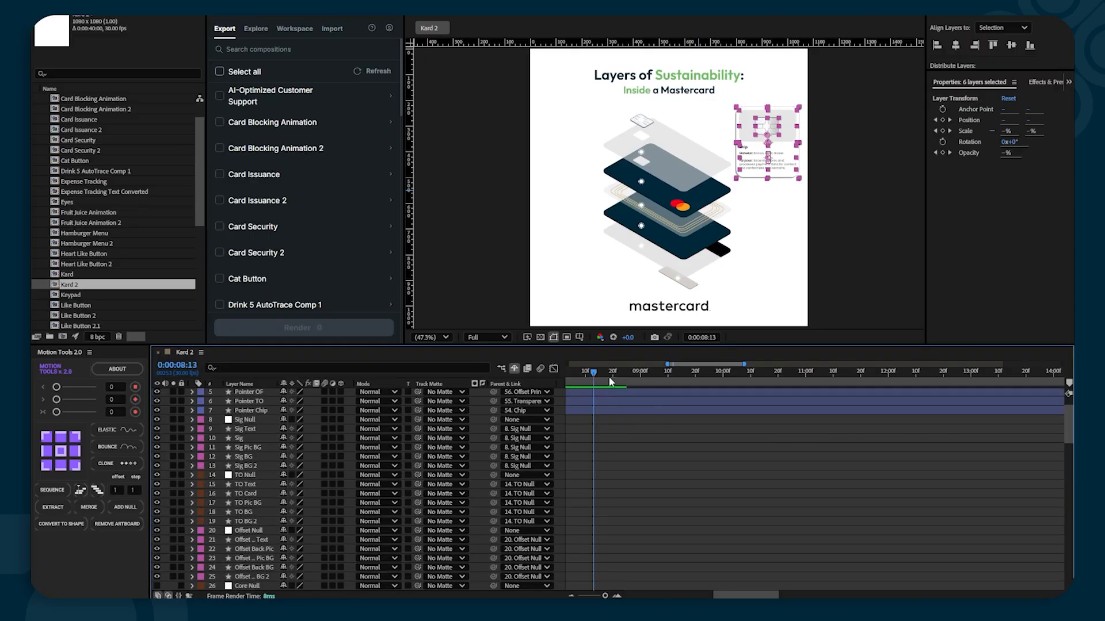
left_click_drag(595, 372, 1020, 400)
left_click_drag(757, 594, 834, 592)
scroll(812, 458, "up", 2)
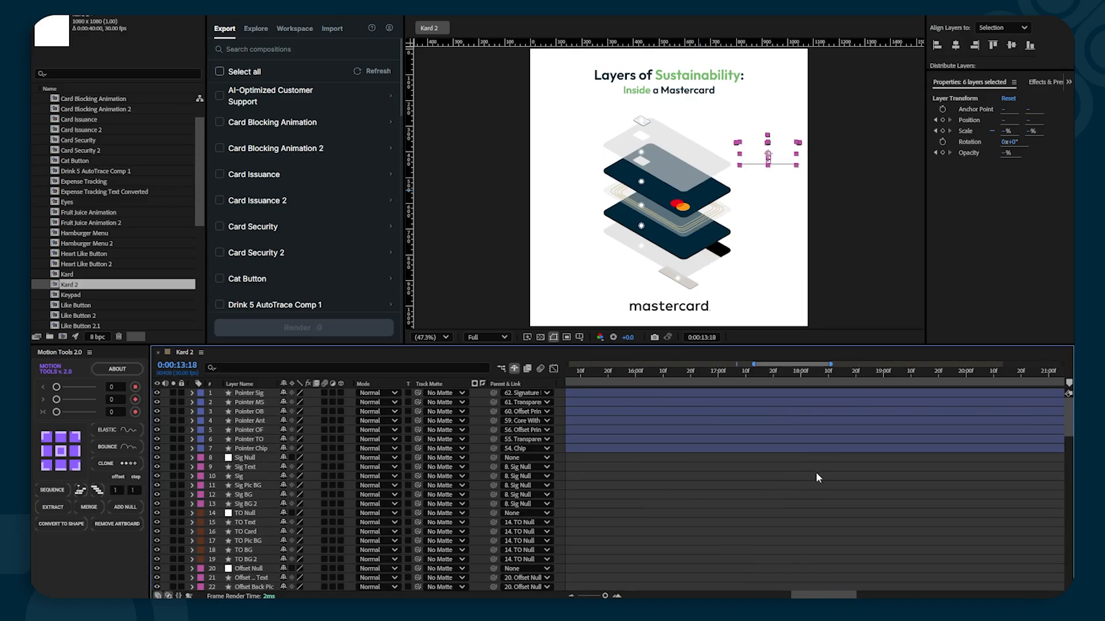
left_click_drag(830, 374, 1065, 381)
left_click_drag(852, 596, 931, 592)
left_click_drag(746, 370, 861, 389)
key("space")
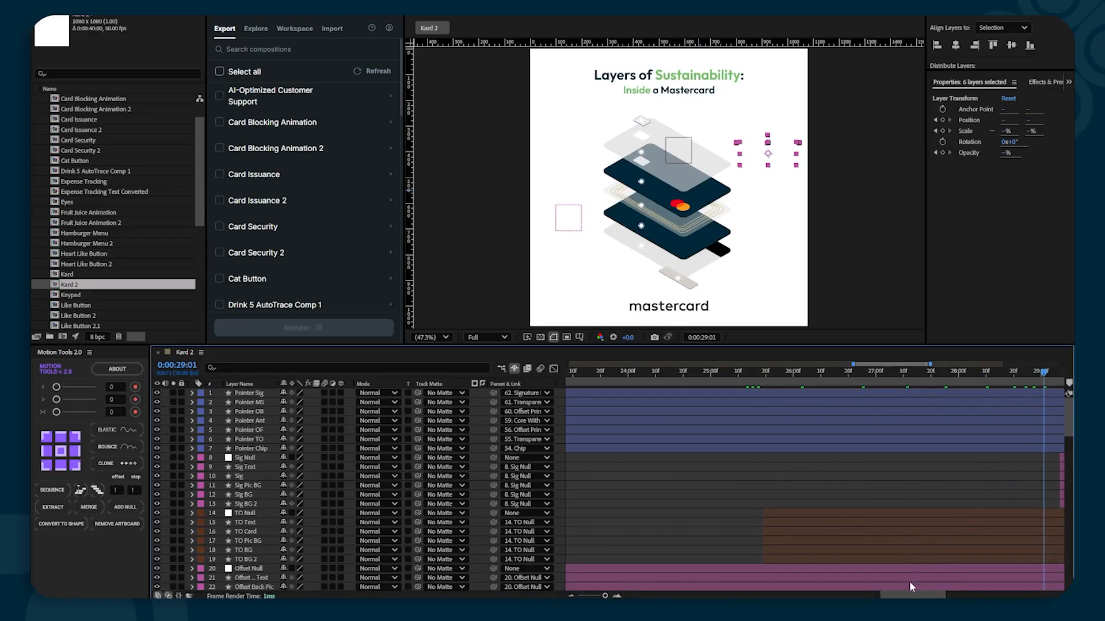
Step: Preview the closing sequence from 0:00:33:07 to 0:00:34:26, where the card collapses back into the Mastercard logo
left_click_drag(906, 593, 979, 572)
left_click_drag(689, 371, 754, 387)
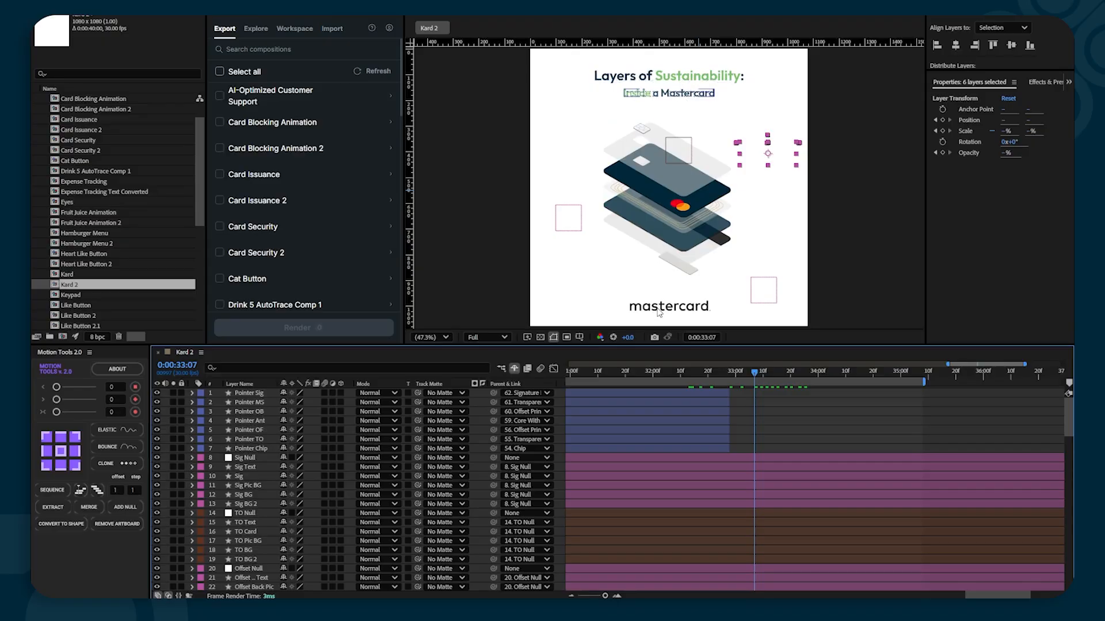
left_click(756, 373)
key("space")
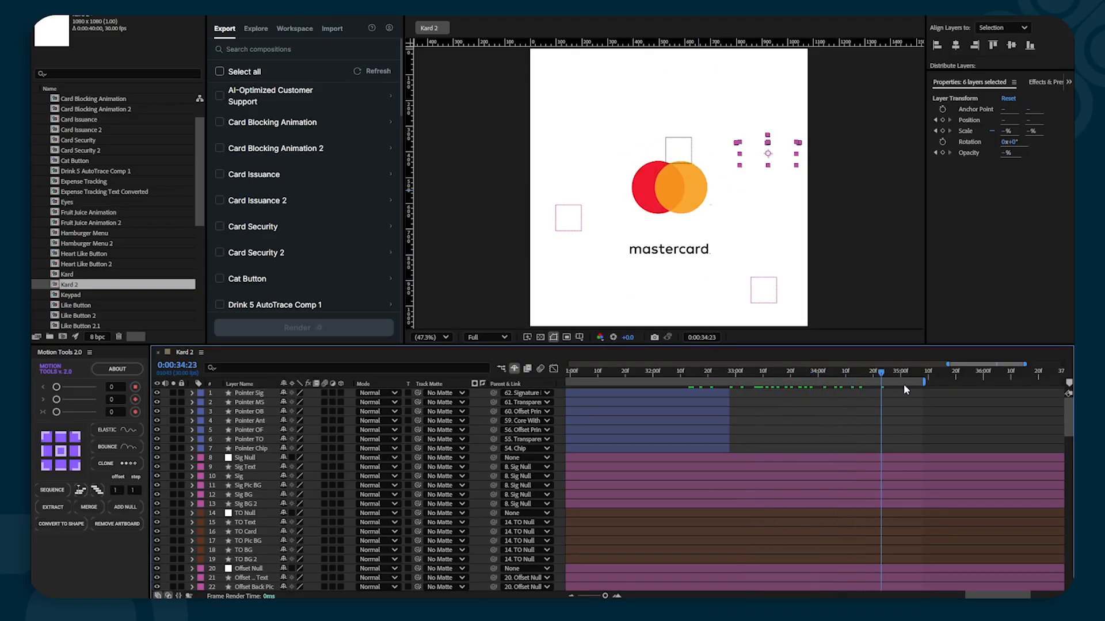
mouse_move(909, 384)
left_mouse_down()
mouse_move(795, 374)
mouse_move(887, 381)
left_mouse_up()
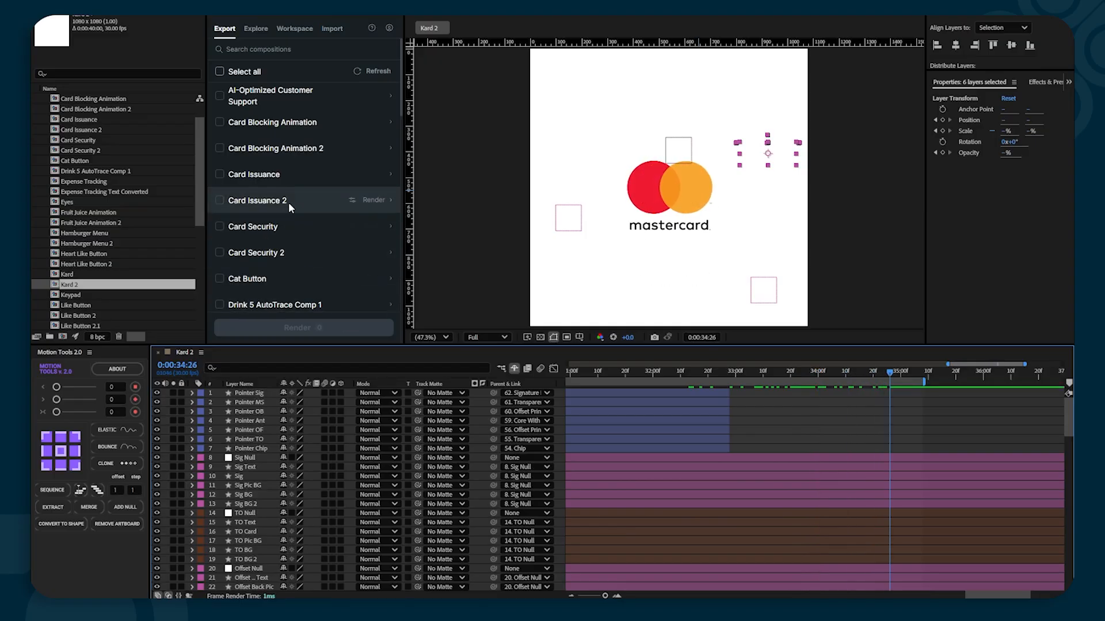
Step: Find the Kard 2 composition in the Lottie export plugin's composition list and render it as a Lottie animation
scroll(289, 202, "down", 6)
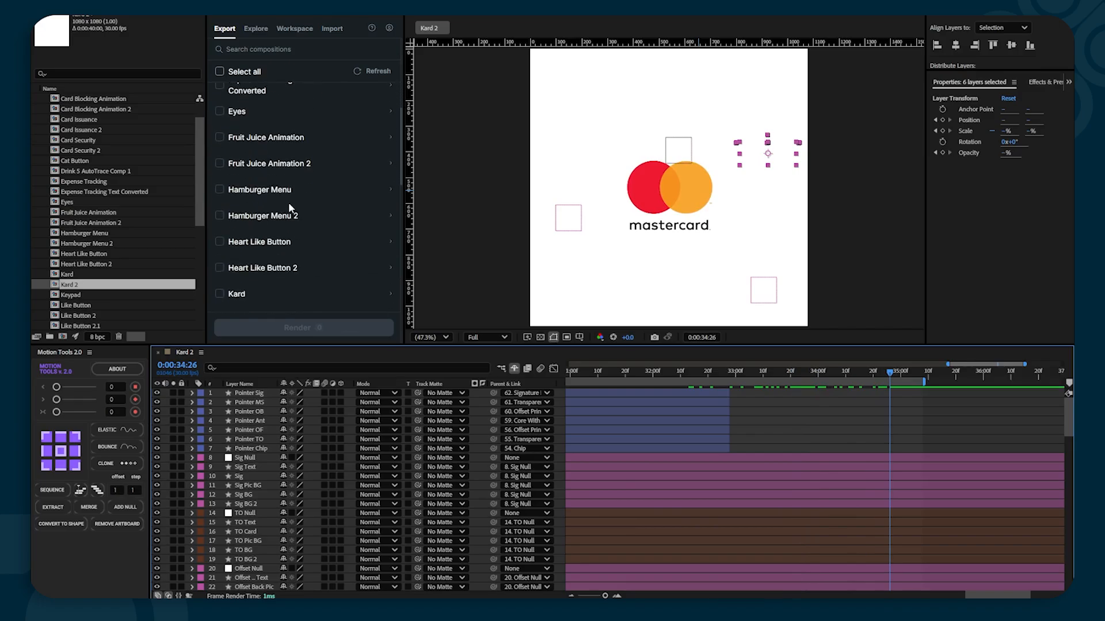
scroll(289, 203, "up", 5)
scroll(289, 204, "down", 4)
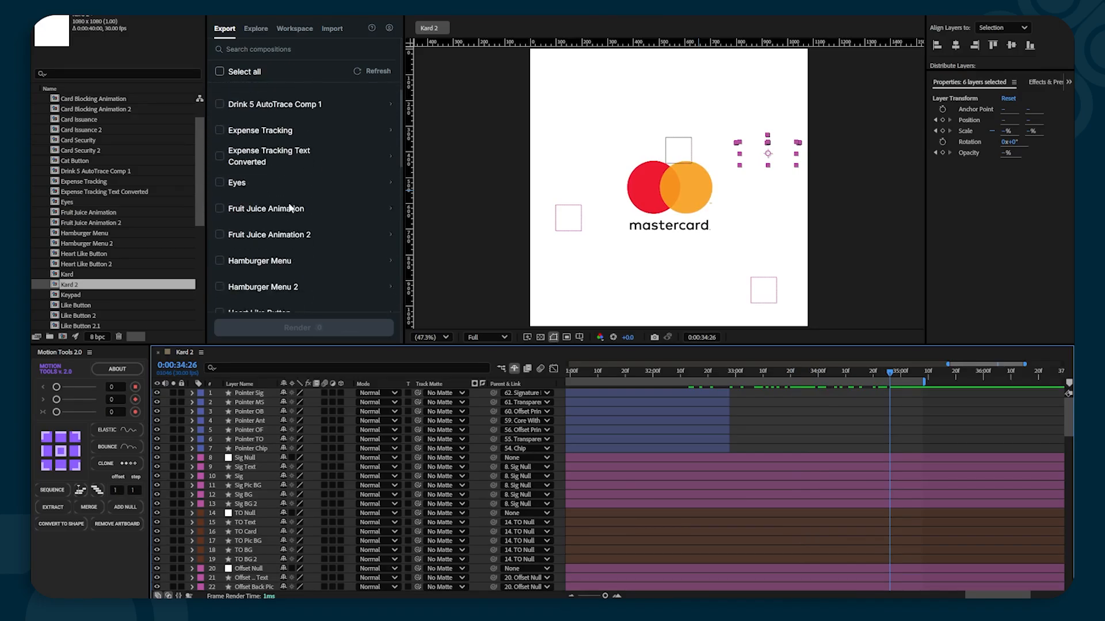
scroll(284, 184, "down", 1)
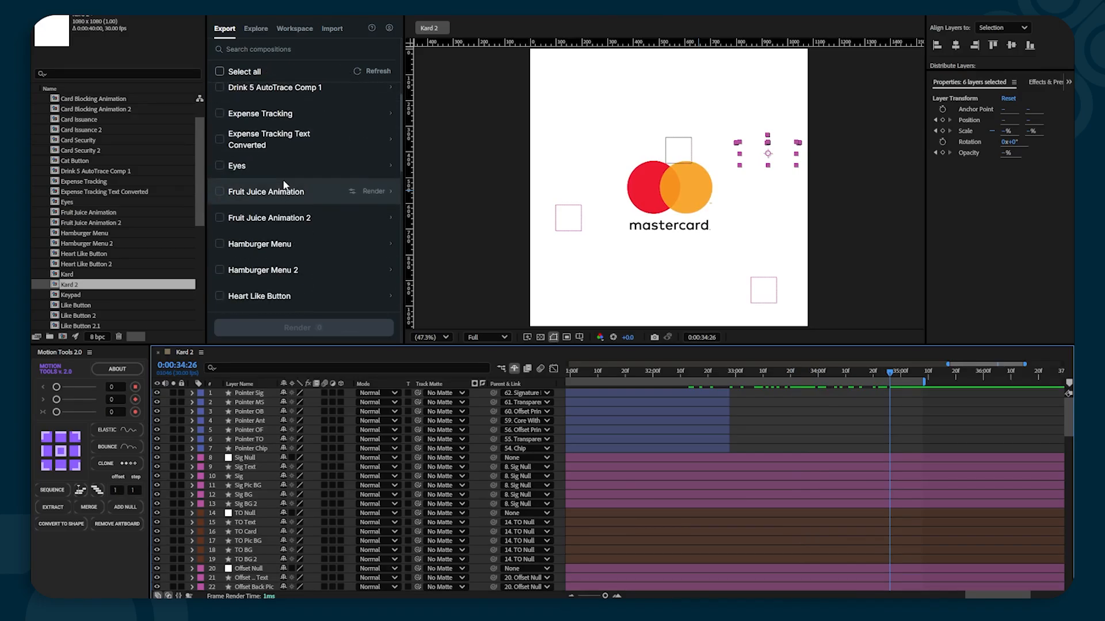
scroll(283, 183, "down", 12)
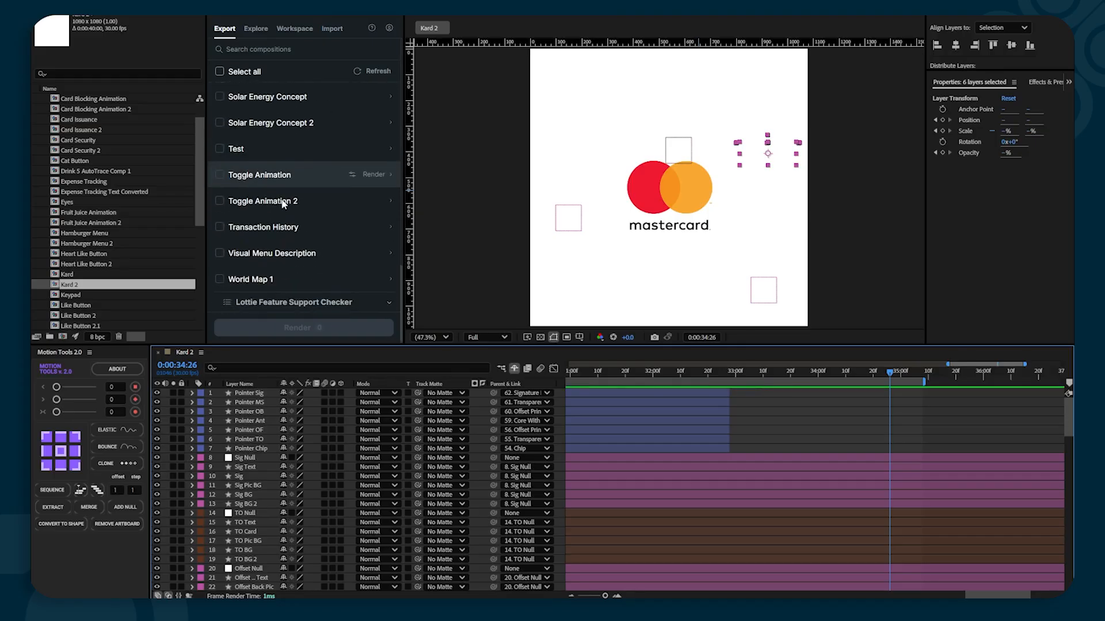
scroll(282, 203, "up", 15)
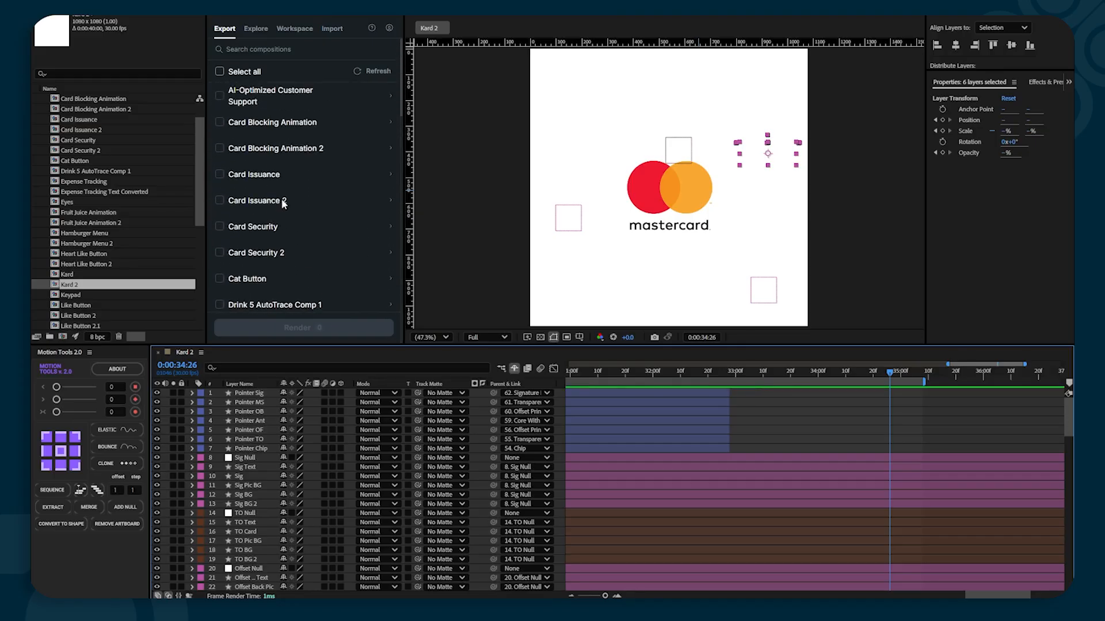
scroll(281, 202, "down", 10)
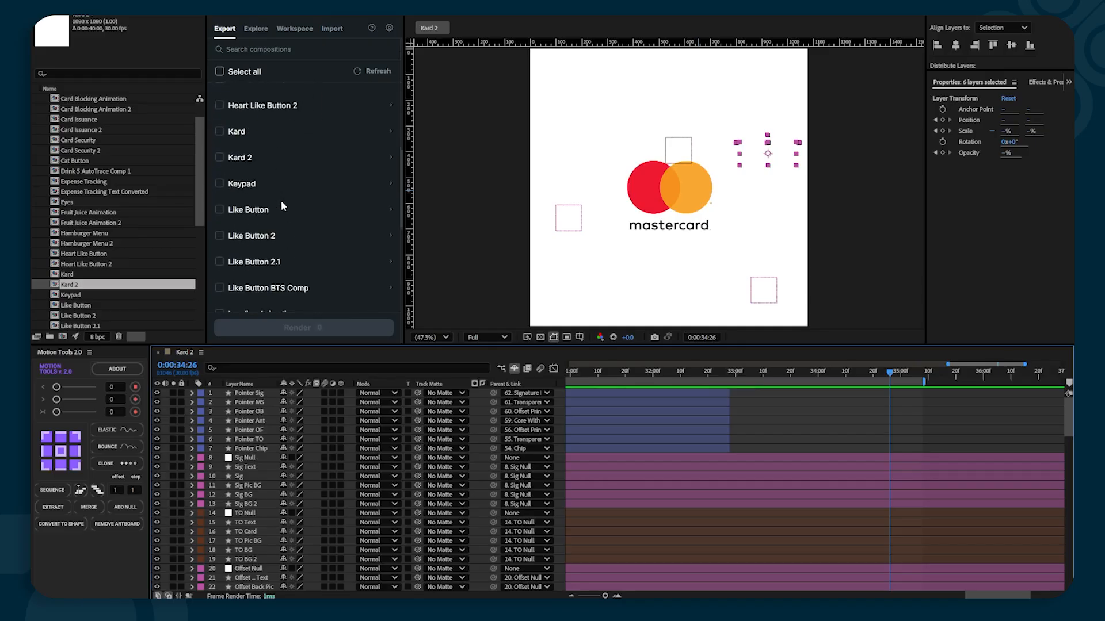
scroll(282, 205, "down", 2)
scroll(282, 206, "up", 2)
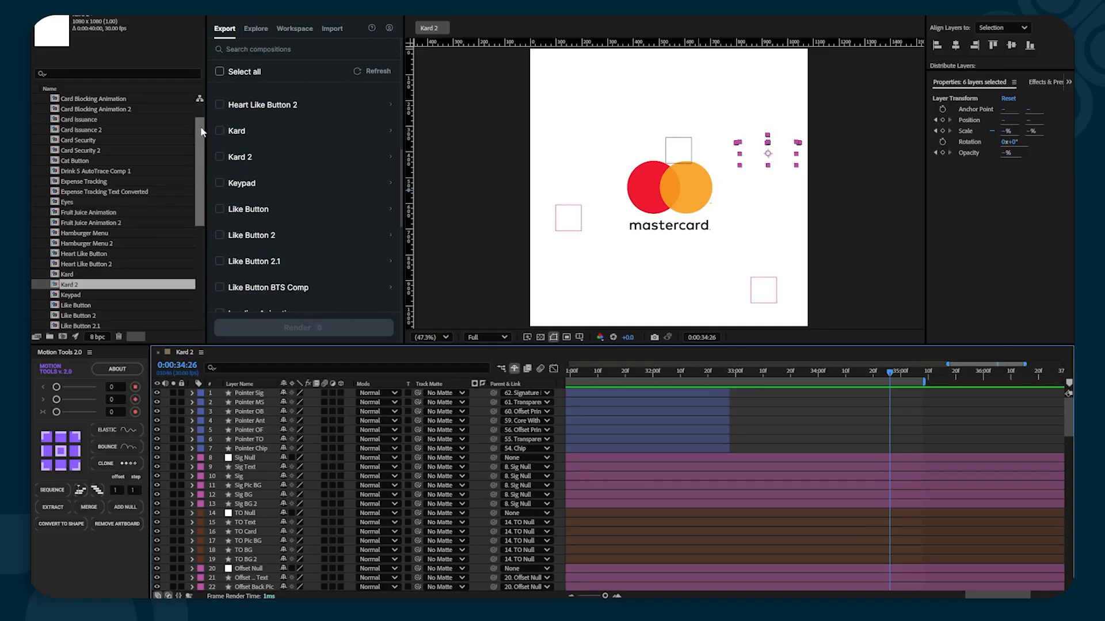
left_click(219, 158)
left_click(375, 157)
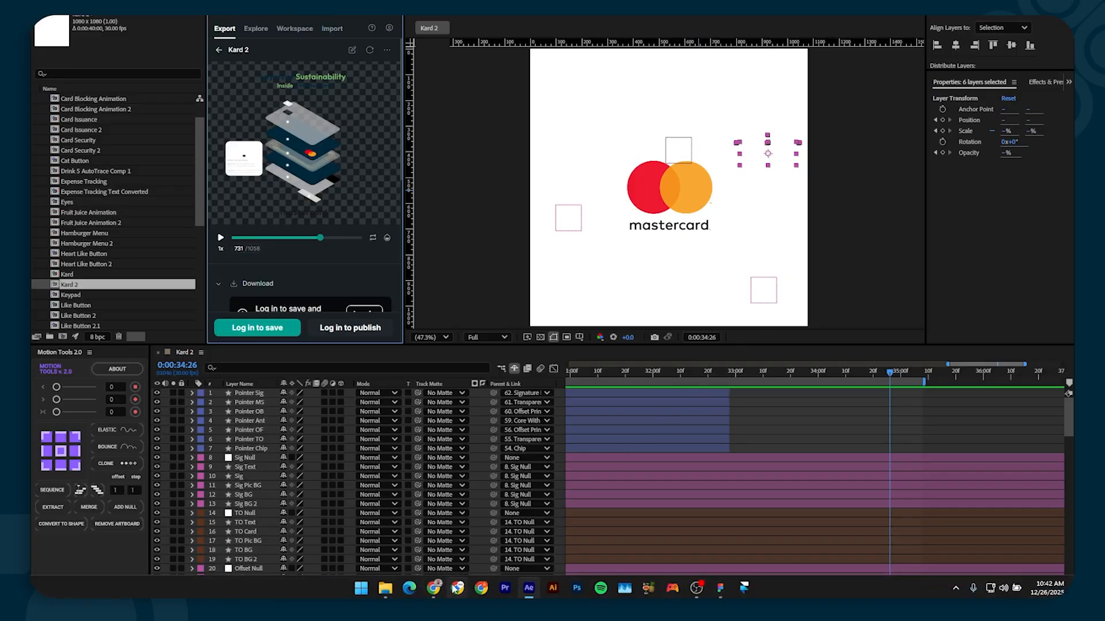
Step: Switch to Lottie Creator and review the frame ranges of the Main Scene segments down to Intro in the Animate workspace
left_click(433, 541)
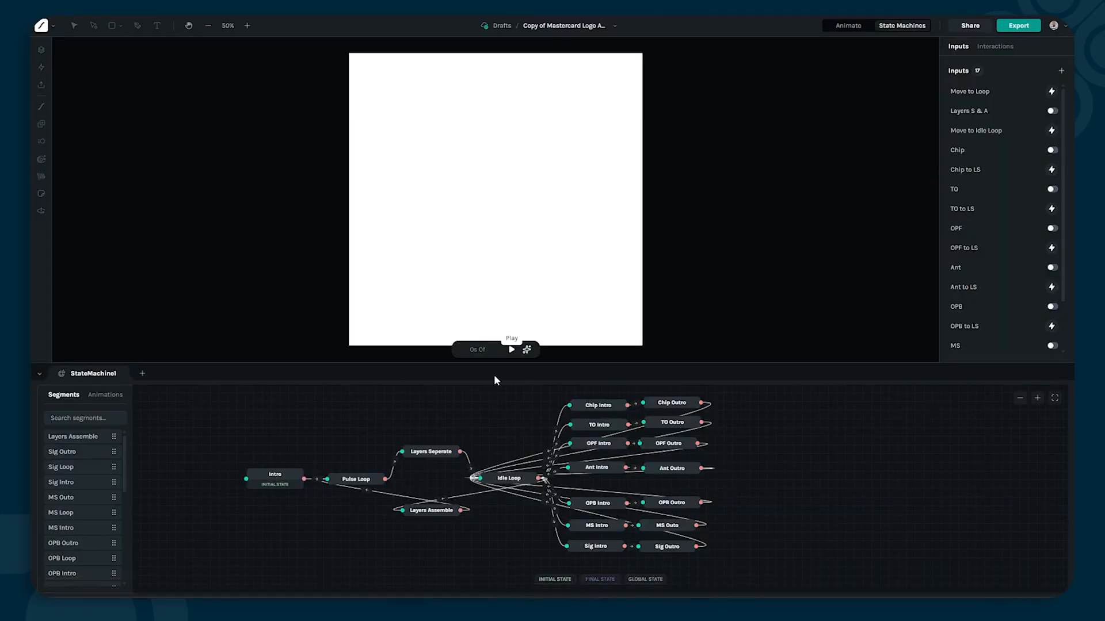
left_click(848, 25)
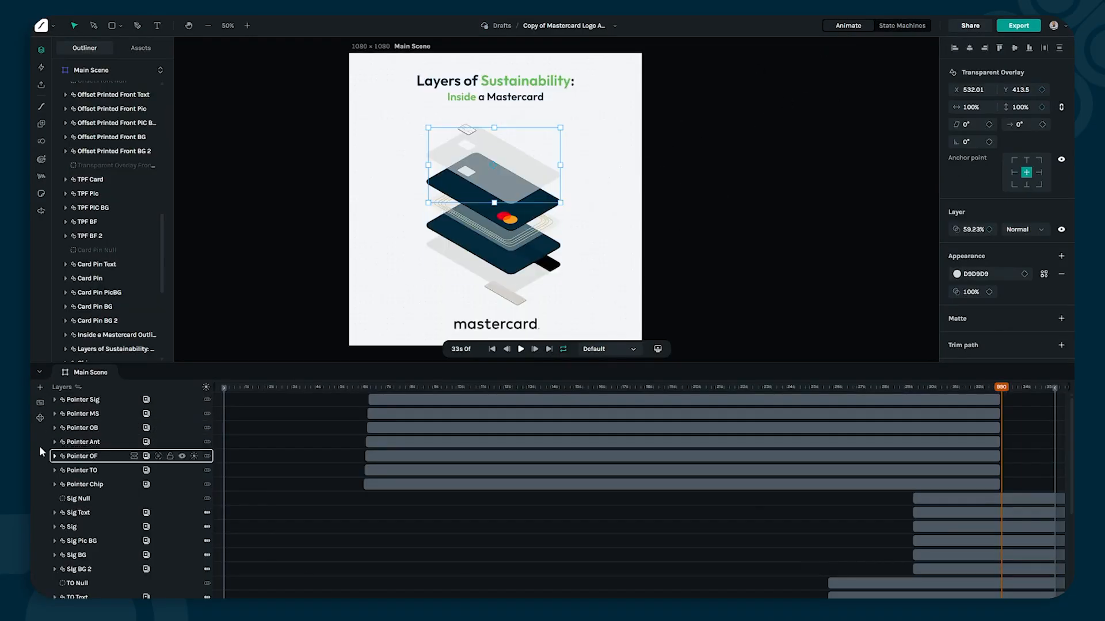
left_click(39, 403)
scroll(113, 346, "down", 10)
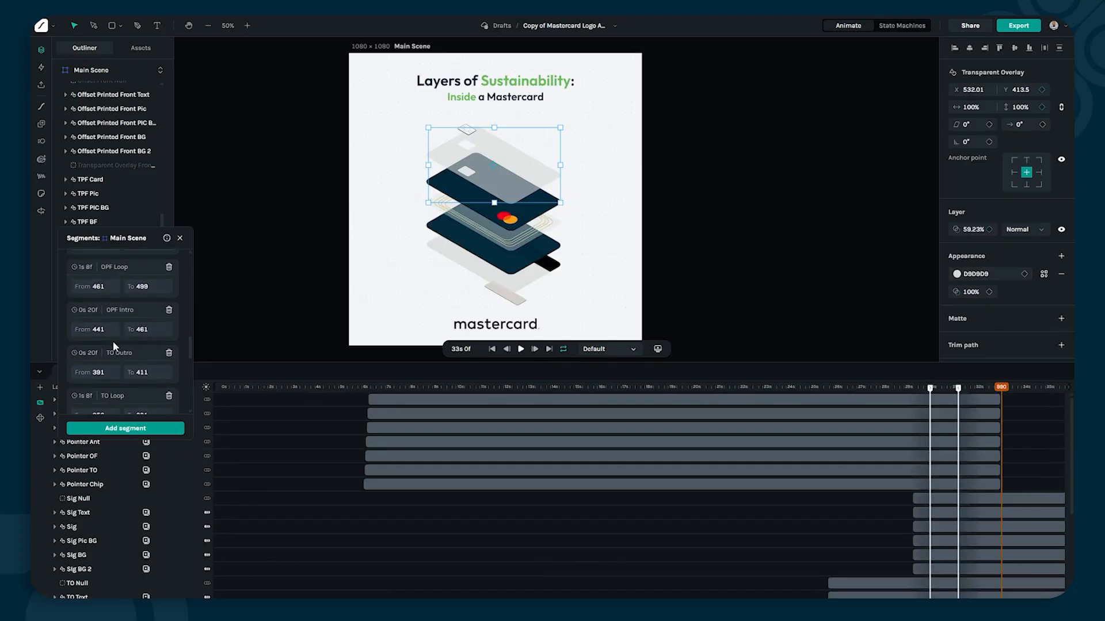
left_click(112, 341)
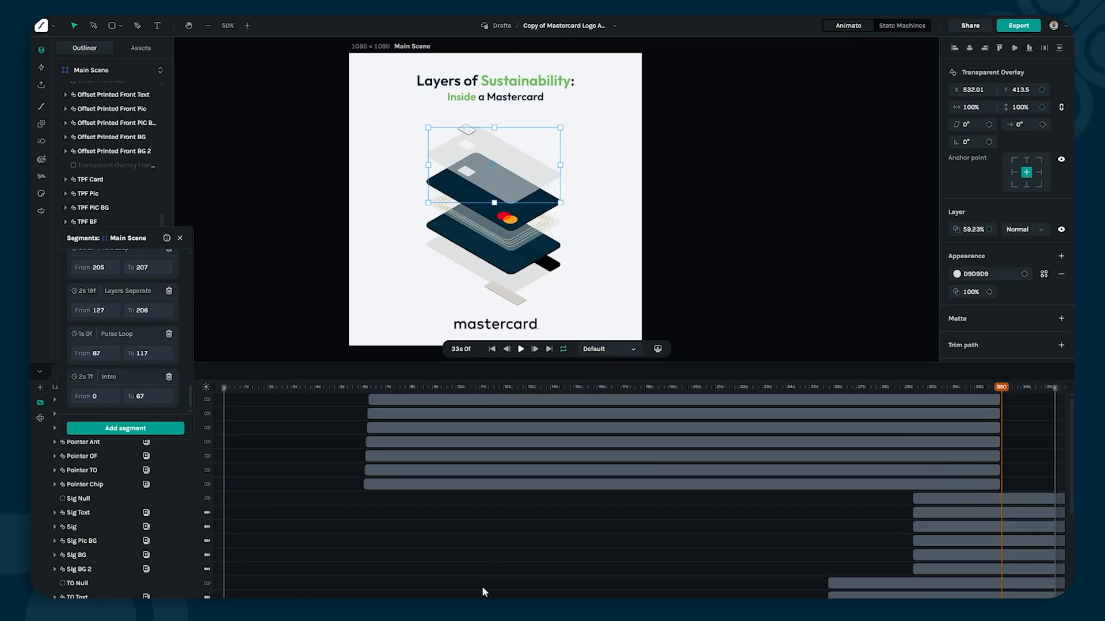
left_click(529, 592)
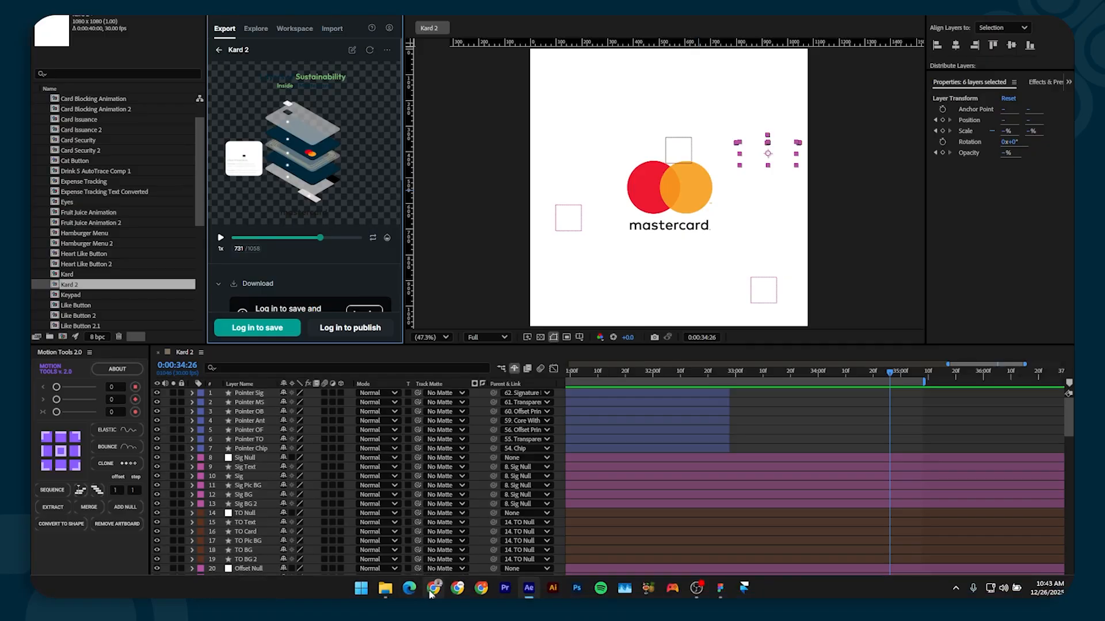
left_click(432, 589)
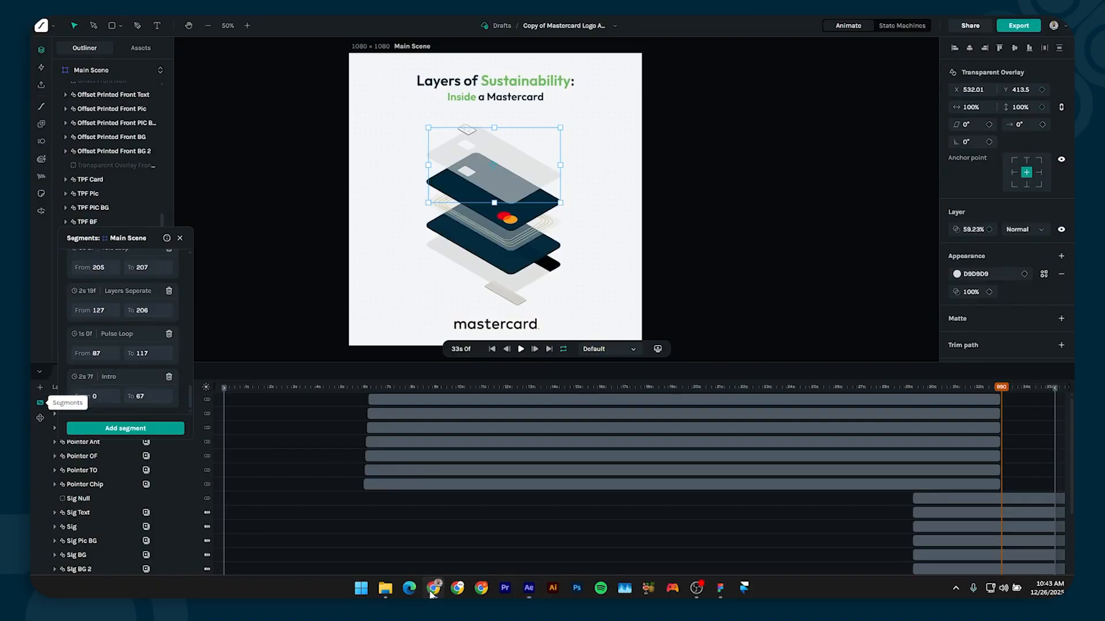
left_click(180, 237)
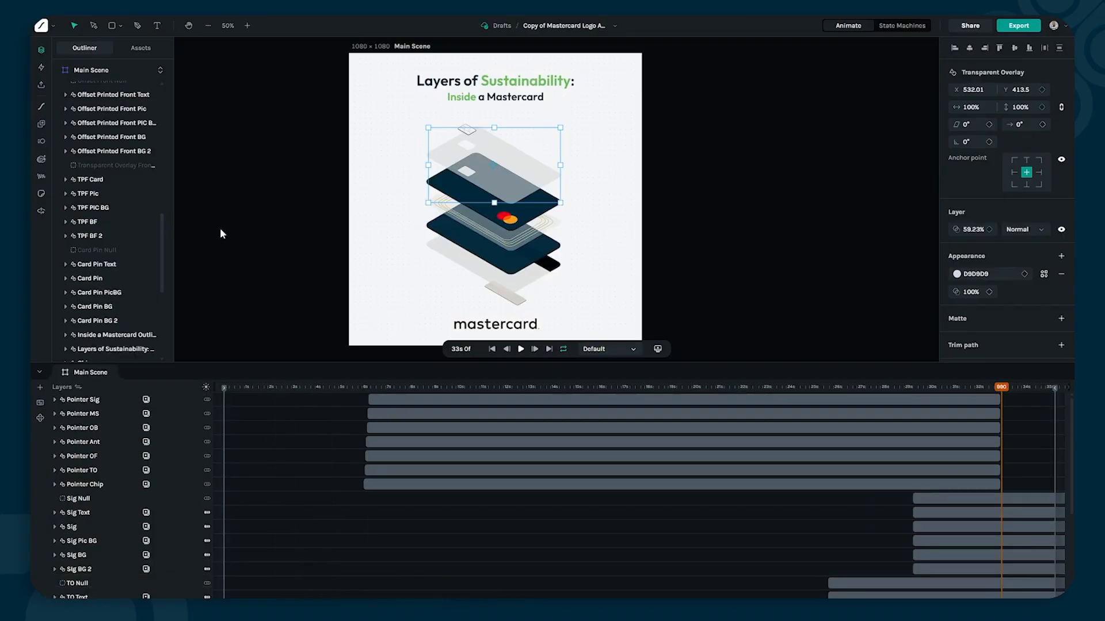
Step: Return to the state machine, review its segments down to Intro and examine the Intro state's playback settings and completion action
left_click(901, 25)
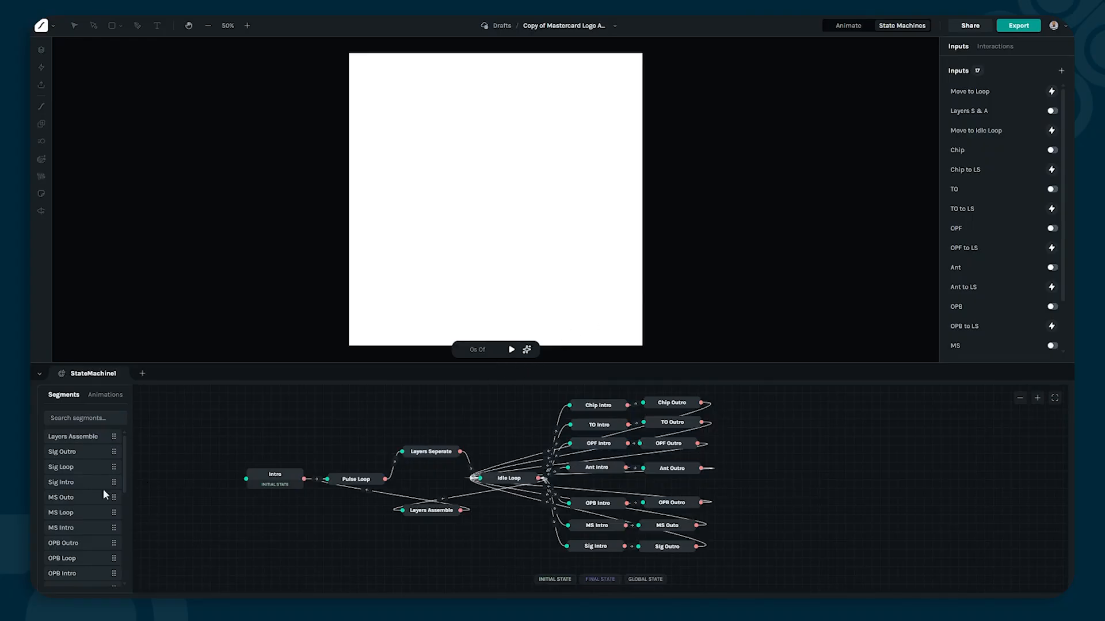
scroll(70, 534, "down", 5)
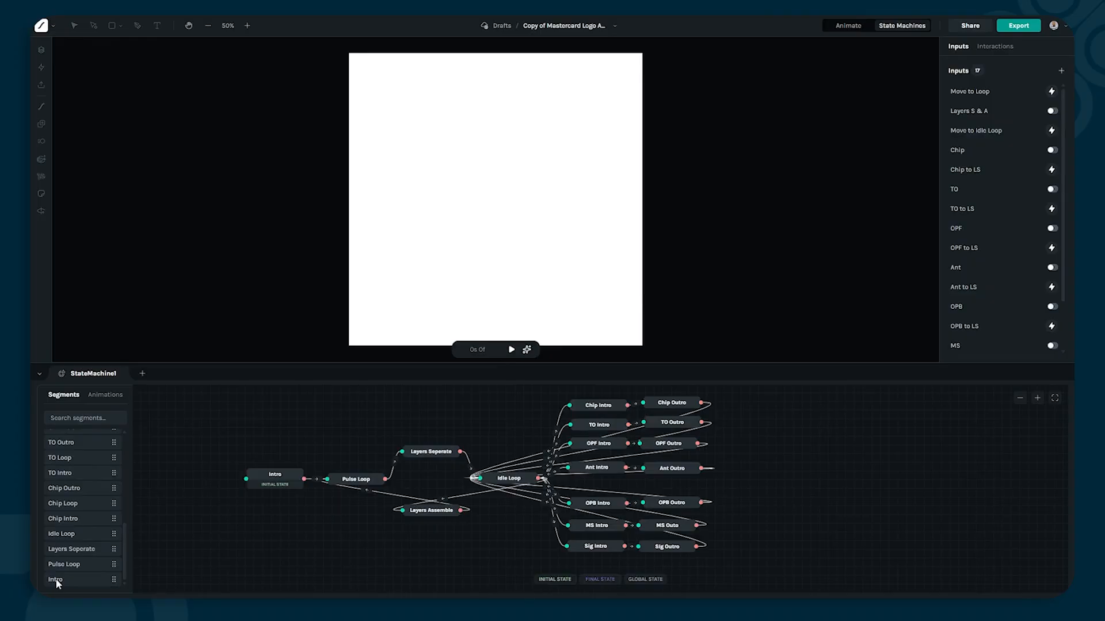
left_click(285, 472)
left_click(320, 193)
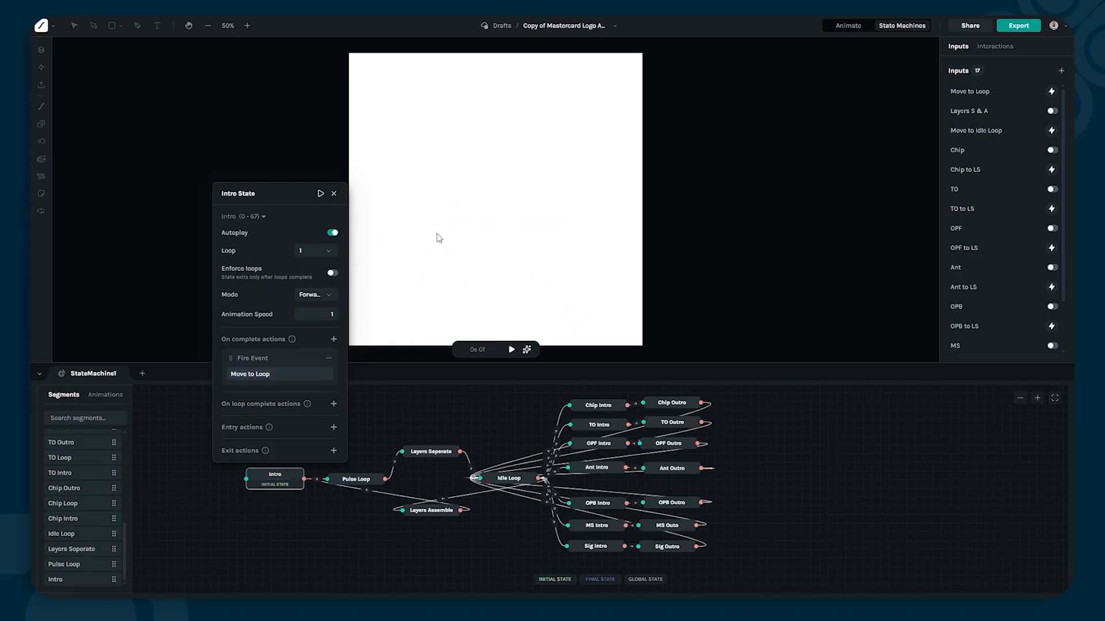
left_click(333, 193)
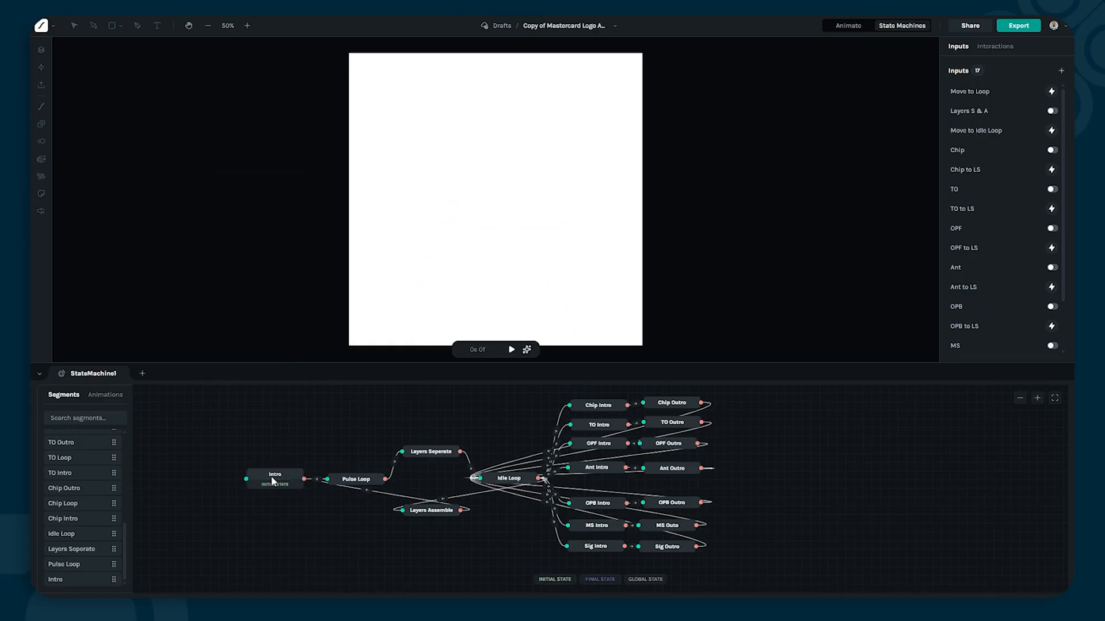
left_click(275, 478)
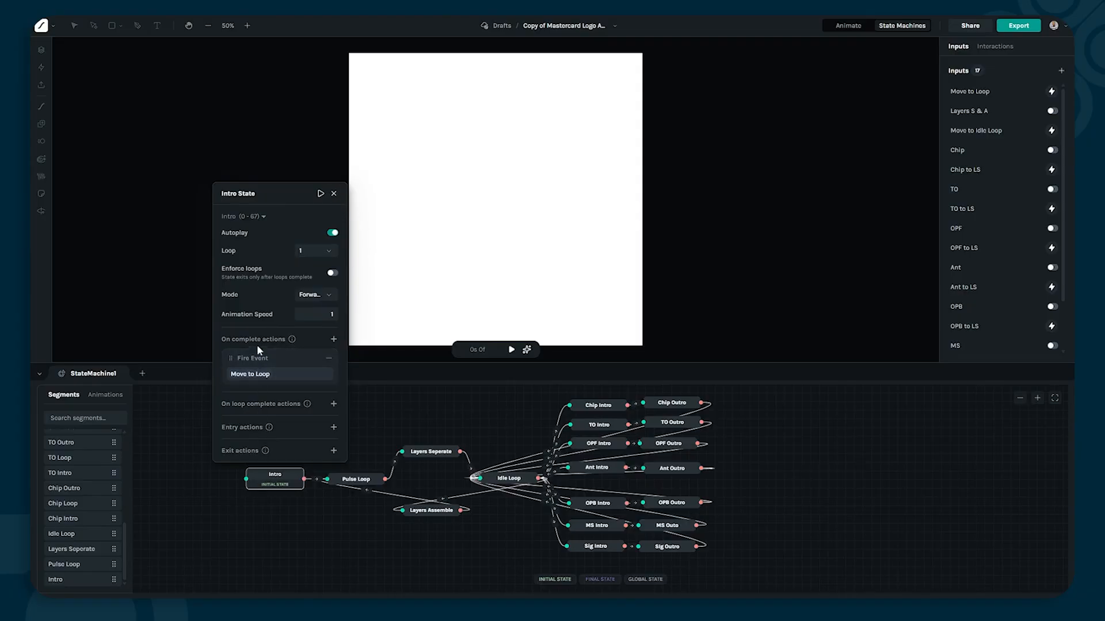
left_click(334, 194)
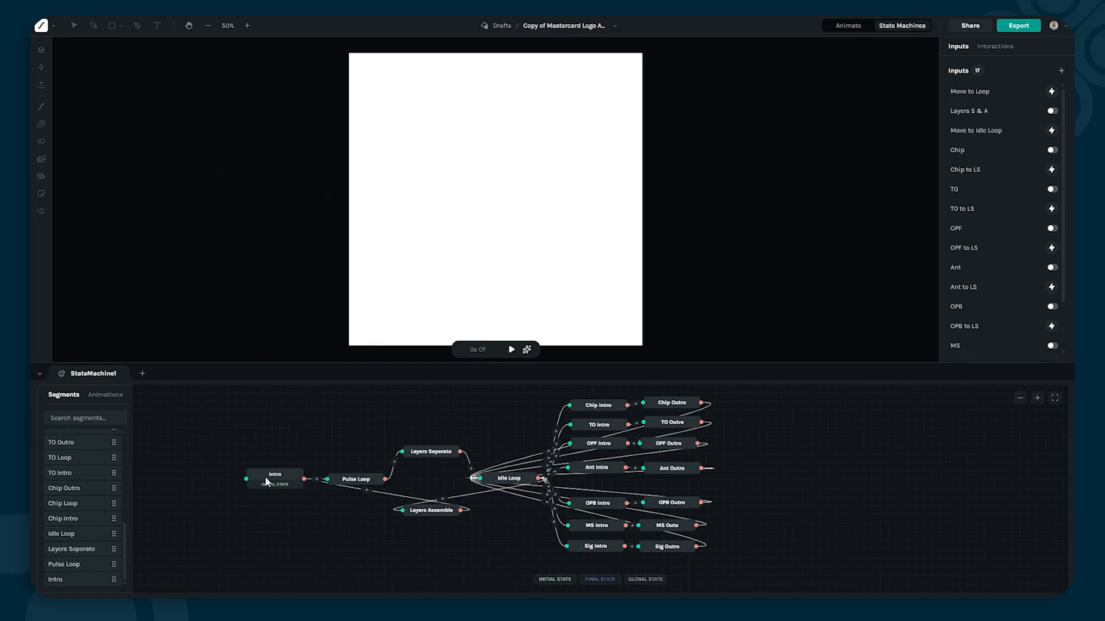
Step: Compare the Pulse Loop state's loop and action settings with those of the Intro state
left_click(353, 481)
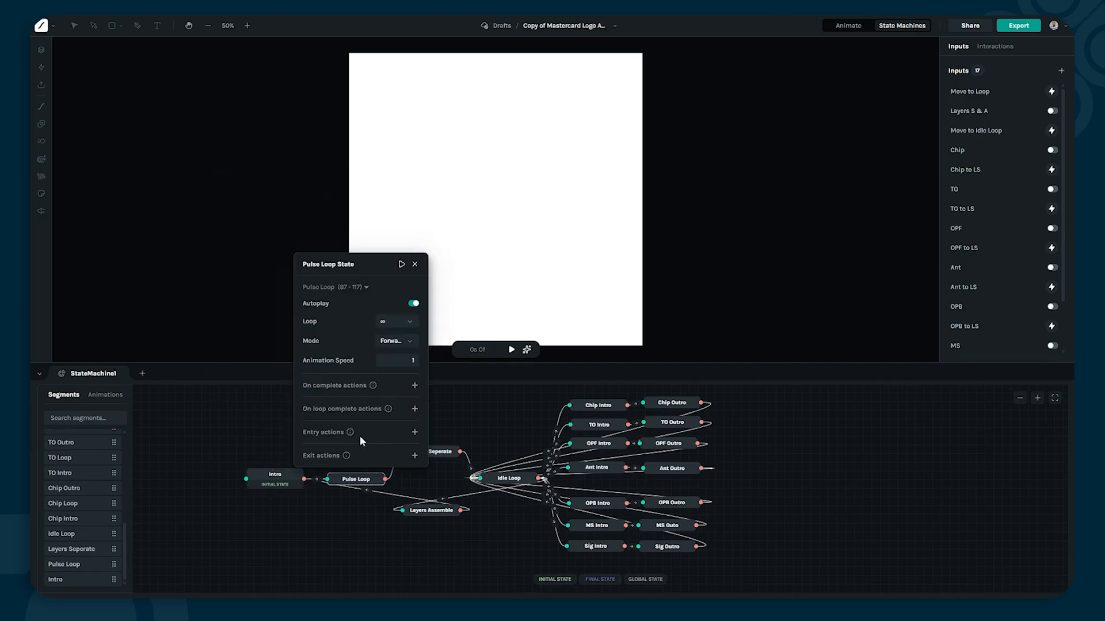
left_click(401, 265)
left_click(277, 481)
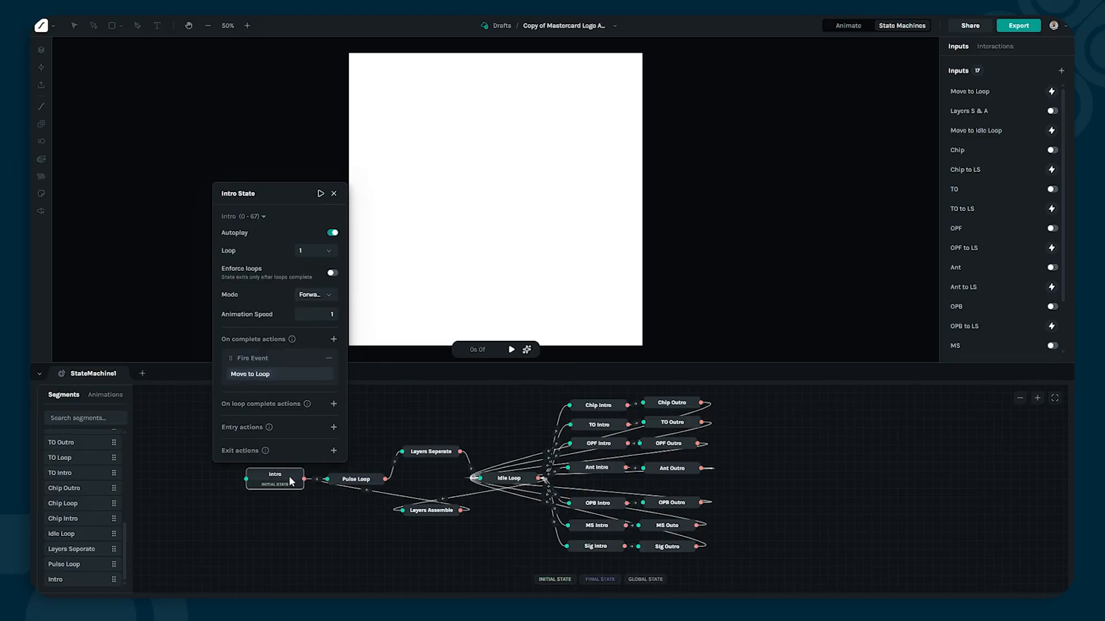
left_click(354, 478)
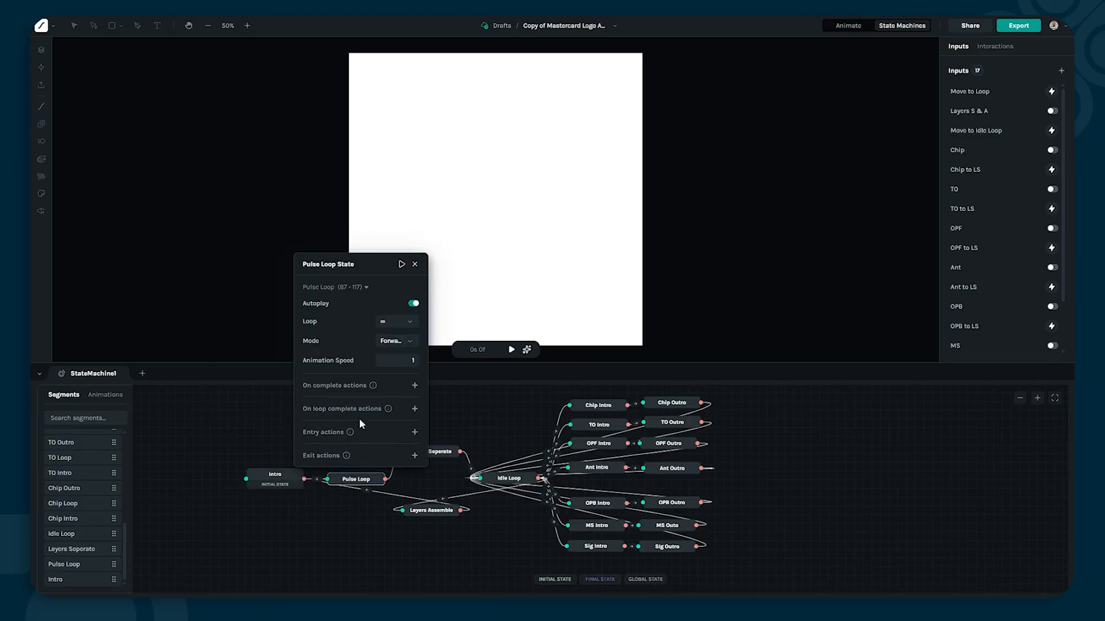
left_click(414, 265)
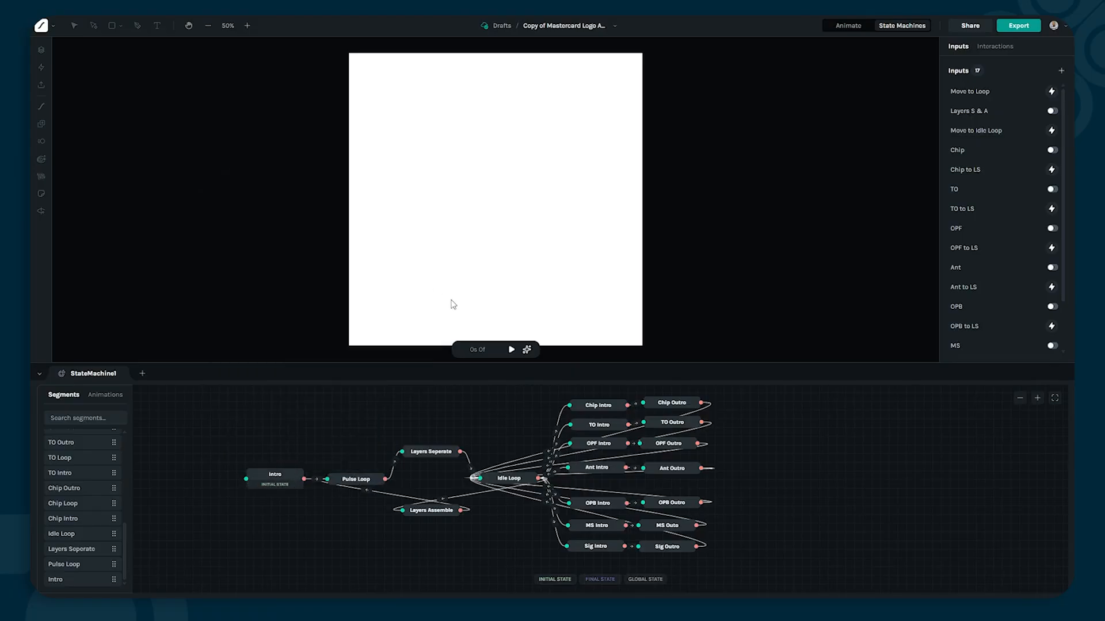
Step: Preview the state machine from the Intro through the Pulse Loop and trigger the layer separation from the Mastercard logo
left_click(511, 350)
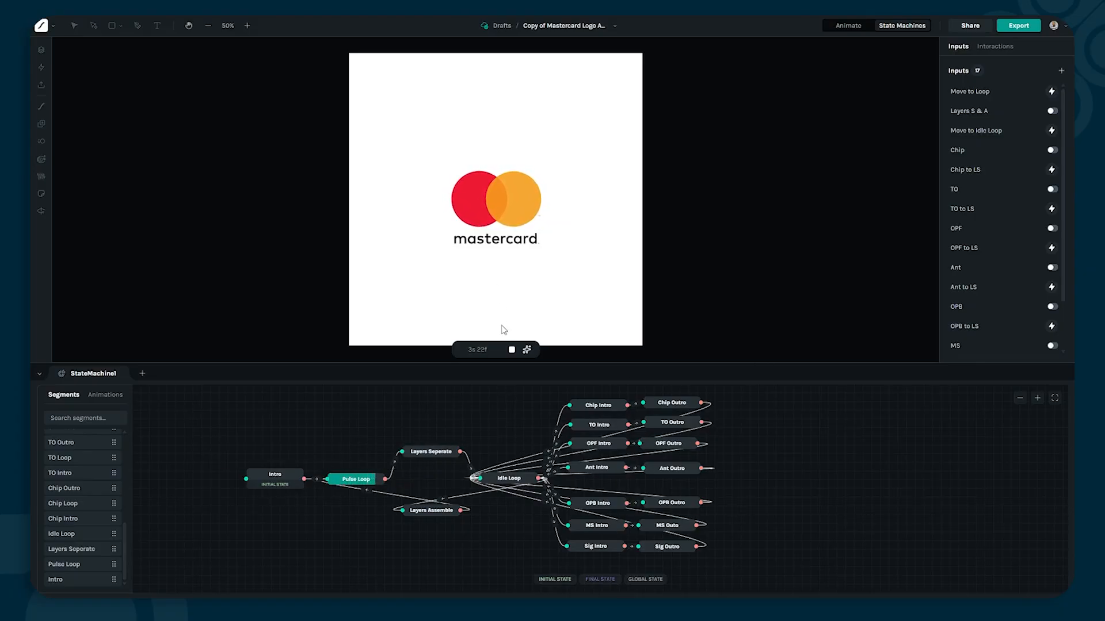
left_click(511, 349)
left_click(512, 349)
left_click(530, 199)
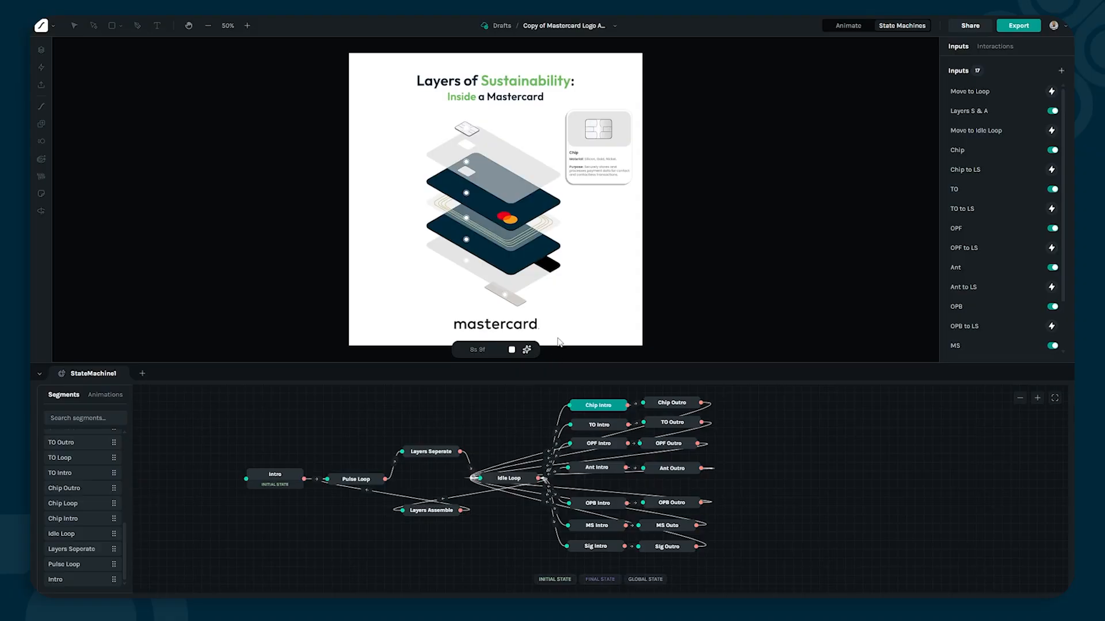
left_click(514, 350)
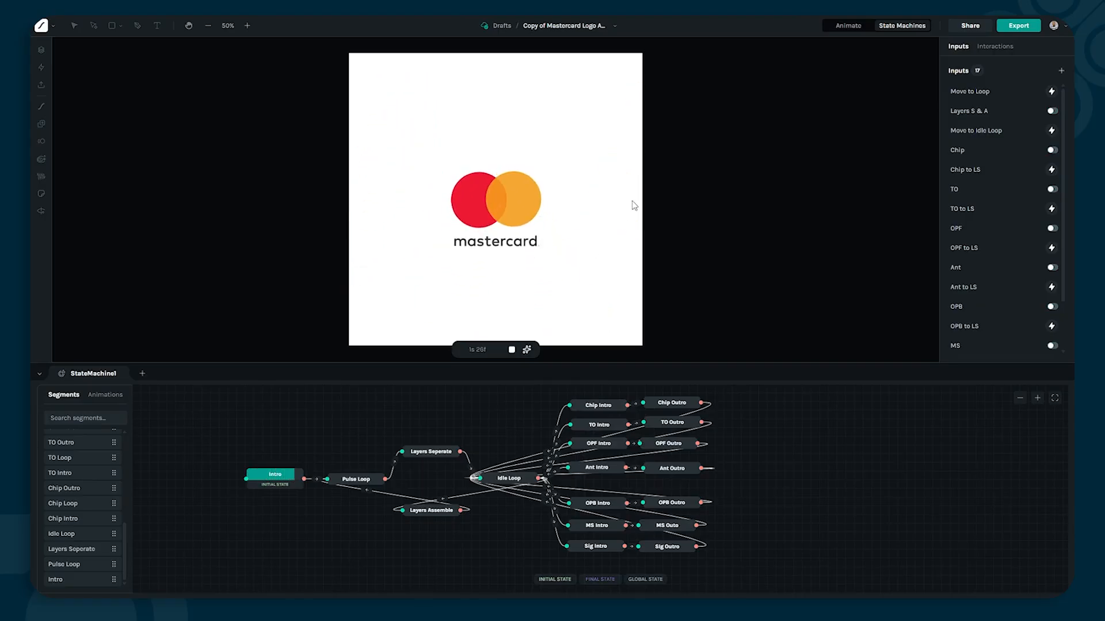
left_click(500, 193)
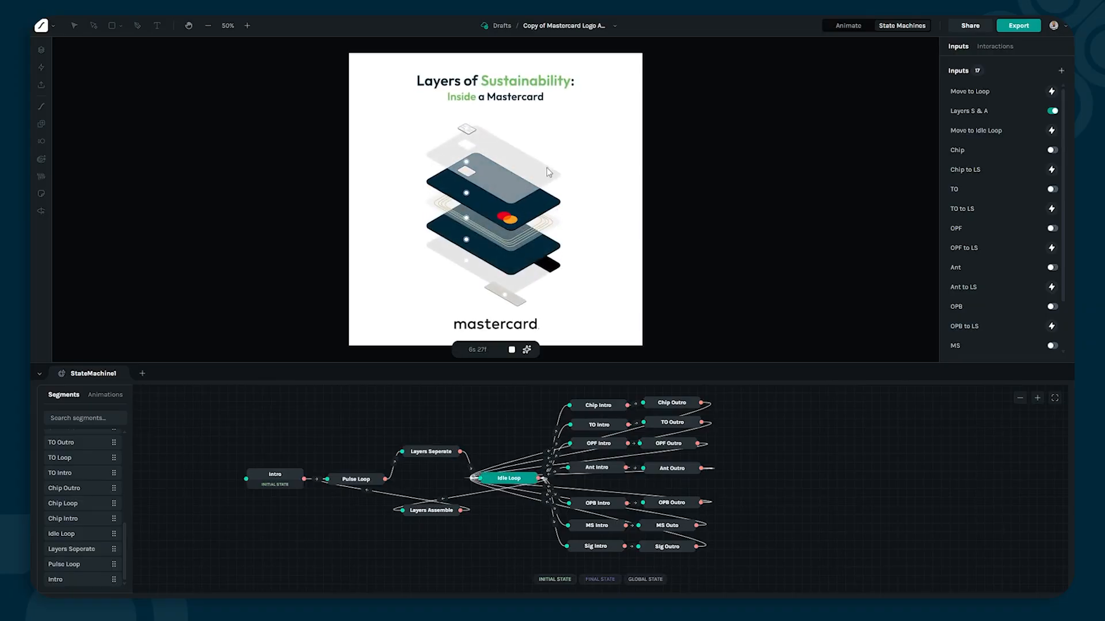
Step: Examine the settings of the Layers Seperate and Idle Loop states, including linked segments, loop counts and completion actions
left_click(437, 453)
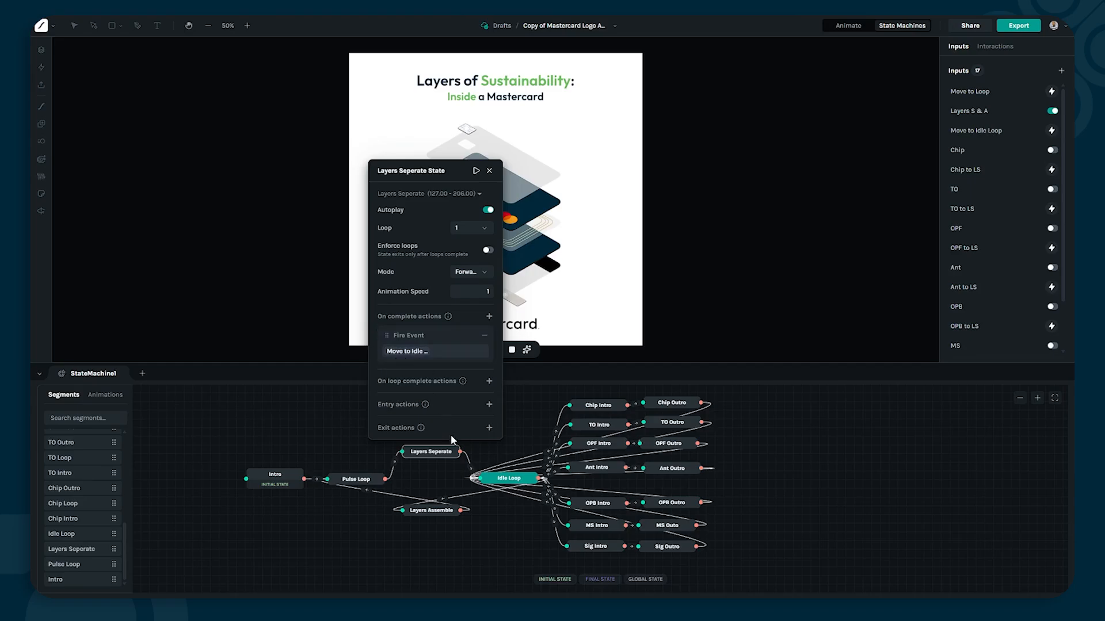
left_click(490, 171)
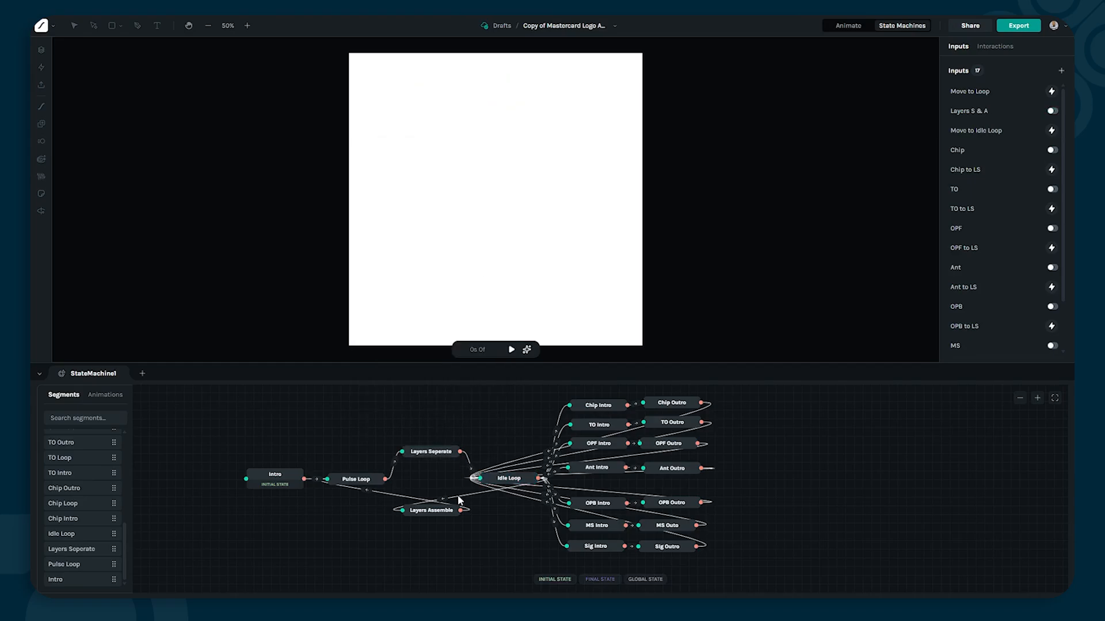
left_click(499, 480)
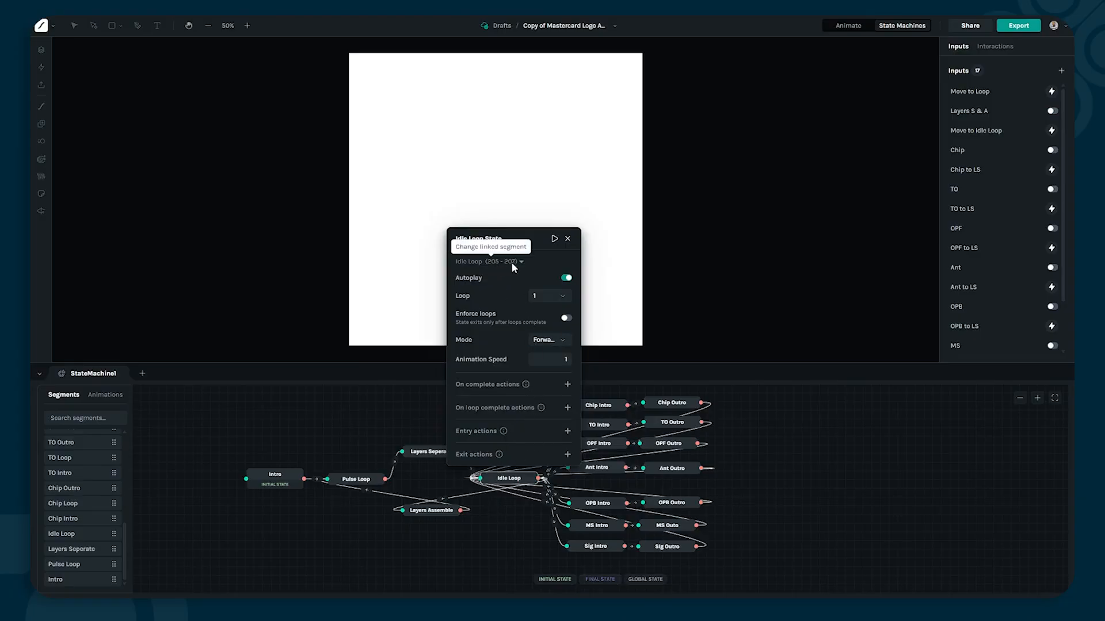
left_click(567, 239)
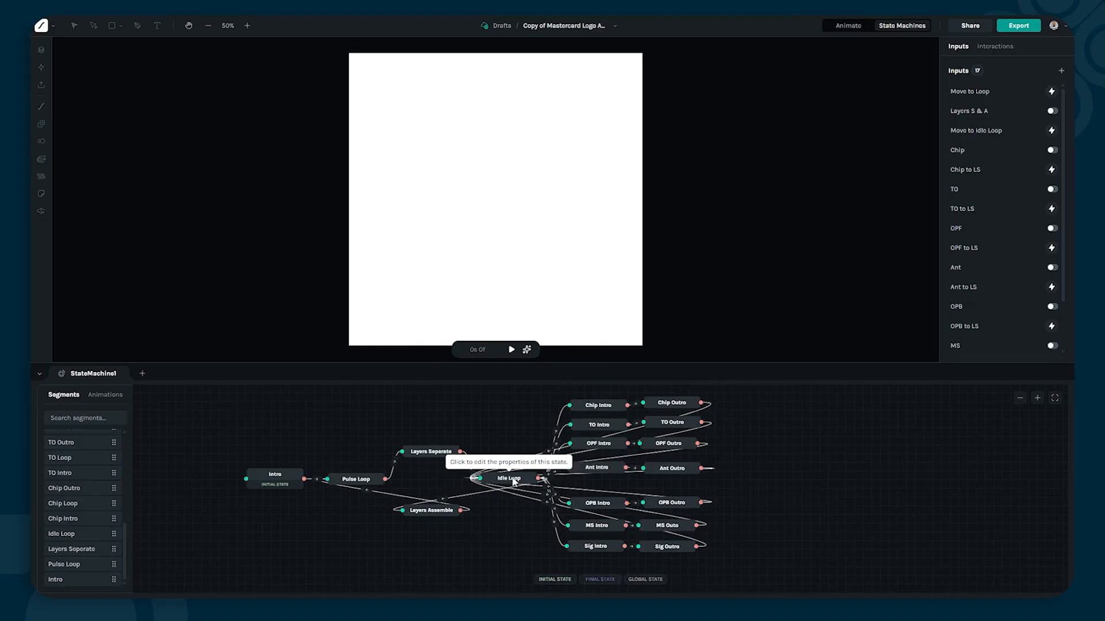
Step: Run the state machine preview again and test the transition from the Mastercard logo into the Layers Seperate state
left_click(512, 350)
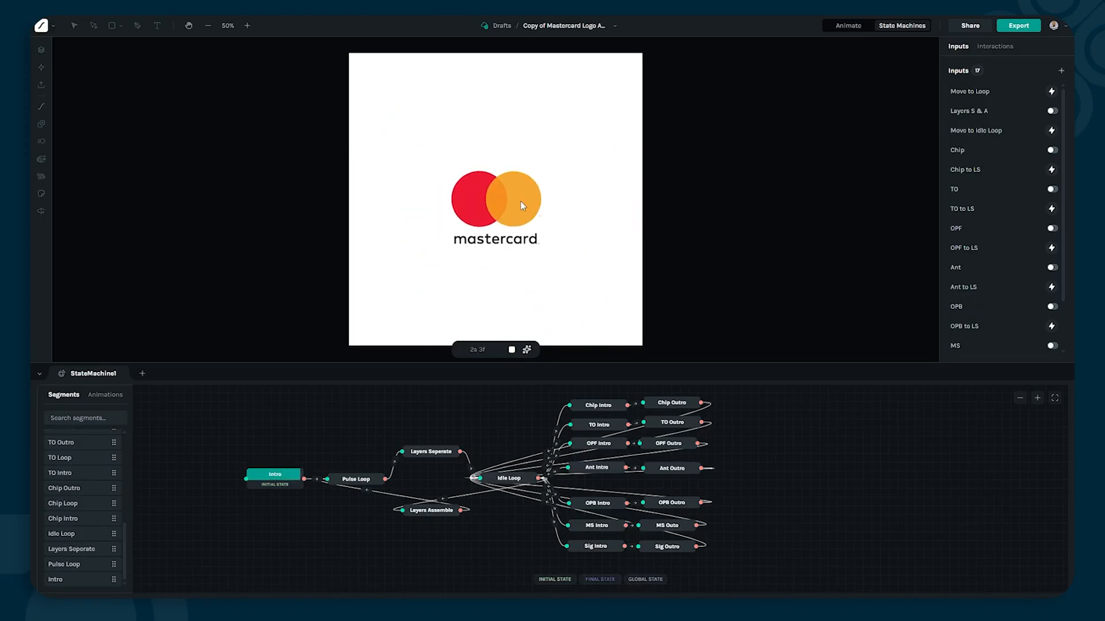
left_click(520, 201)
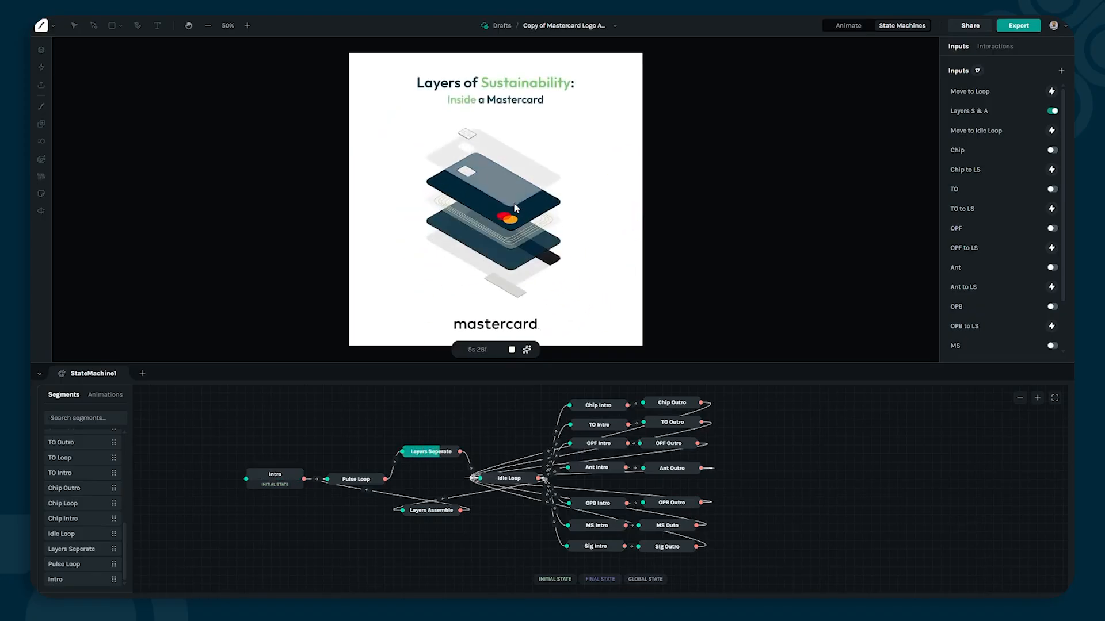
Step: Restart the state machine preview, separate the card layers from the Mastercard logo and test the chip hotspot
left_click(490, 257)
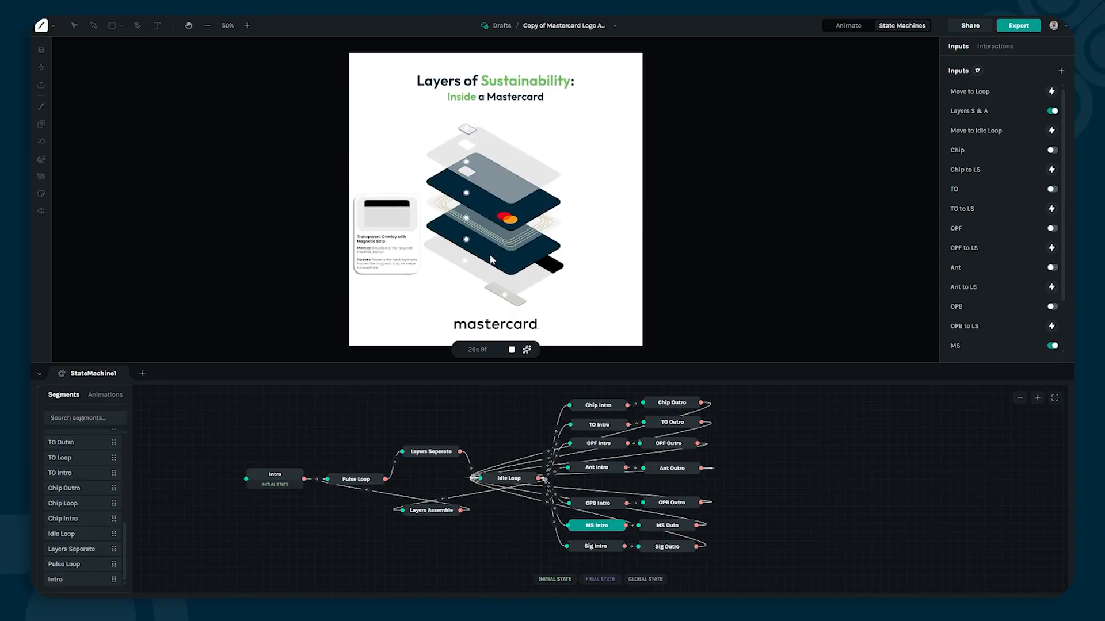
left_click(512, 349)
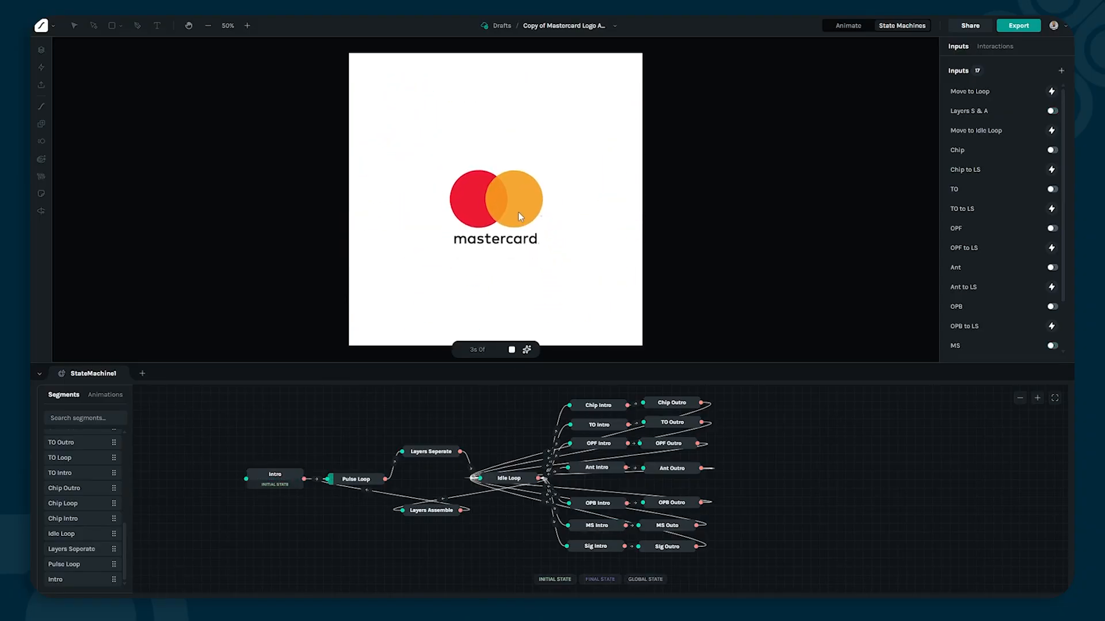
left_click(518, 212)
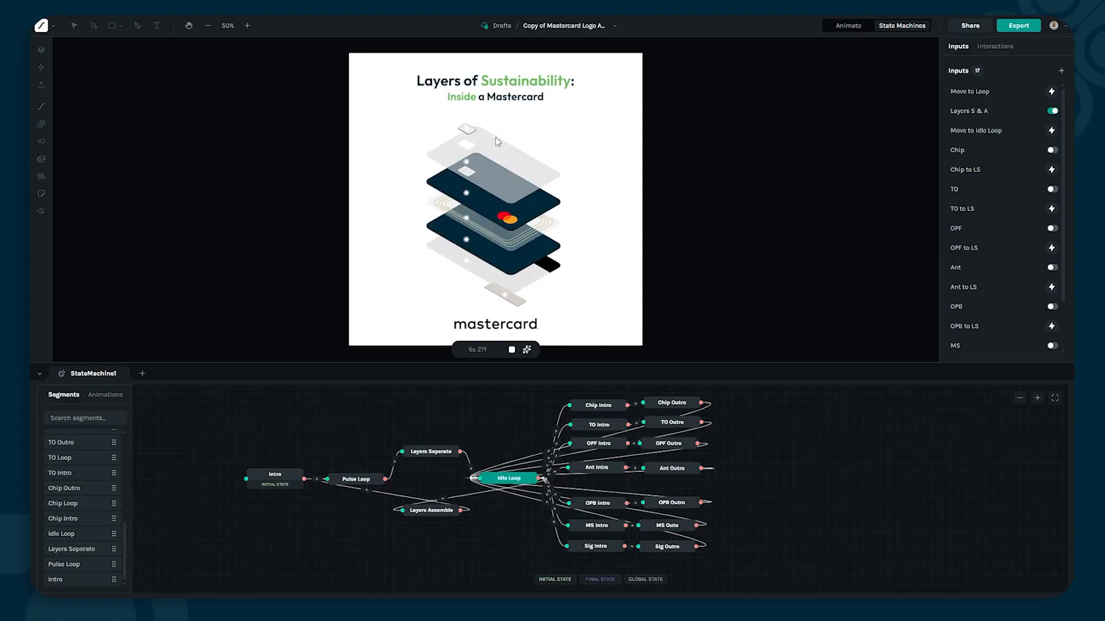
left_click(470, 133)
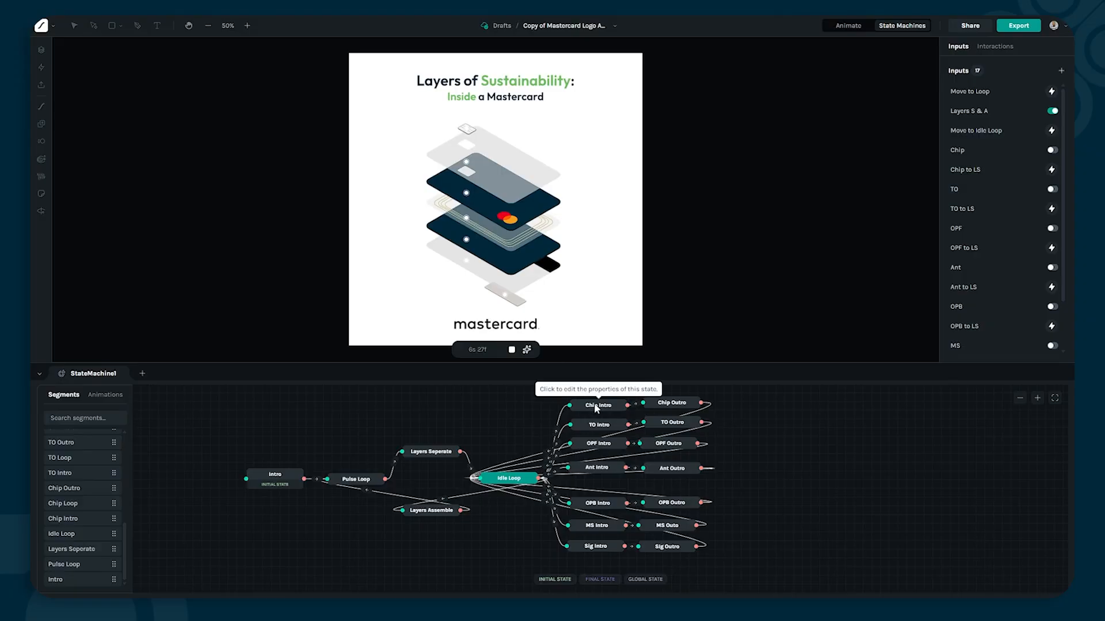
Step: Review the Chip Intro and Chip Outro state settings and play each state's segment on its own
left_click(594, 403)
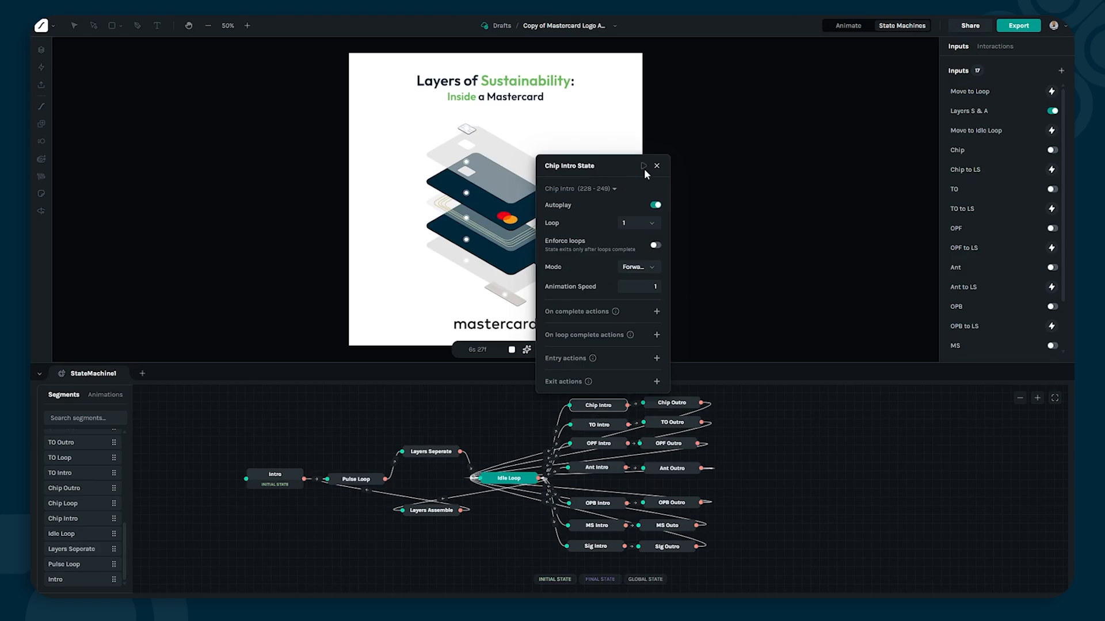
left_click(644, 166)
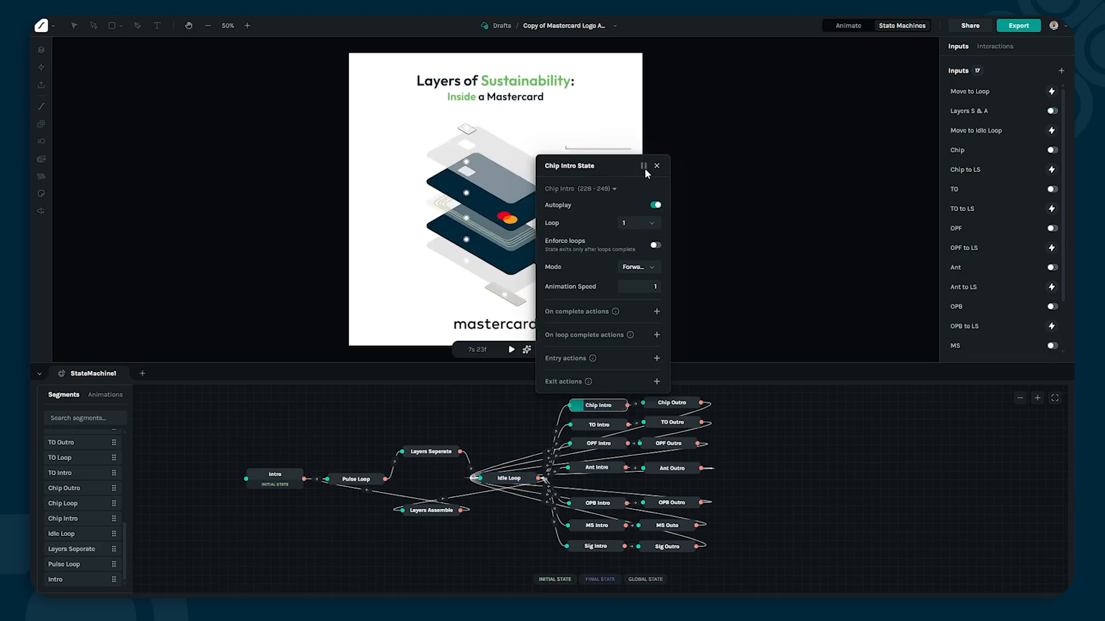
left_click(683, 402)
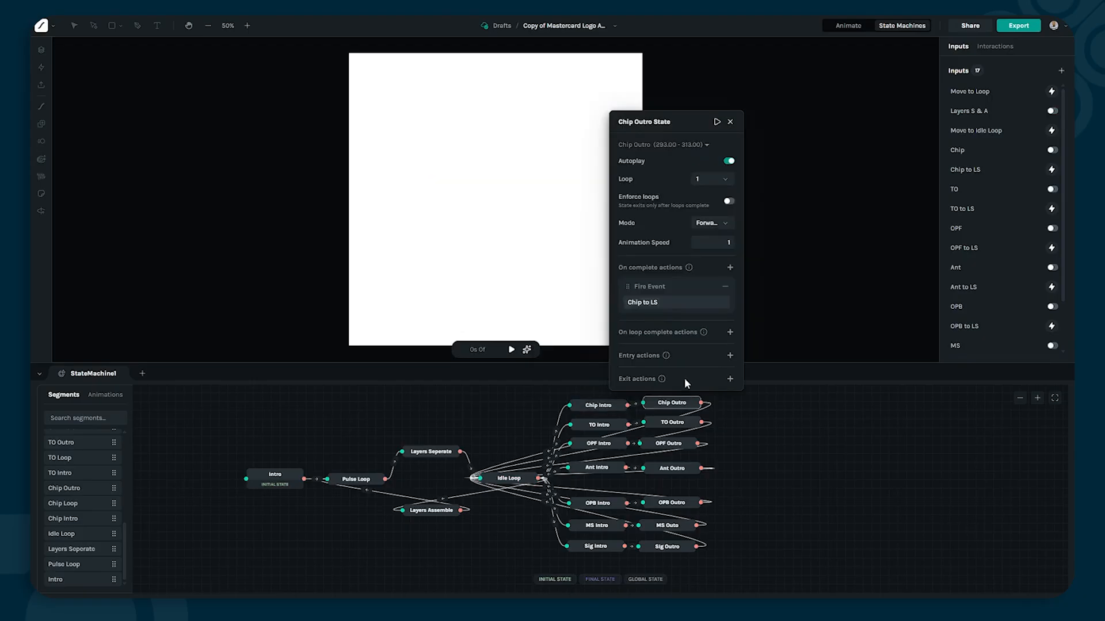
left_click(717, 123)
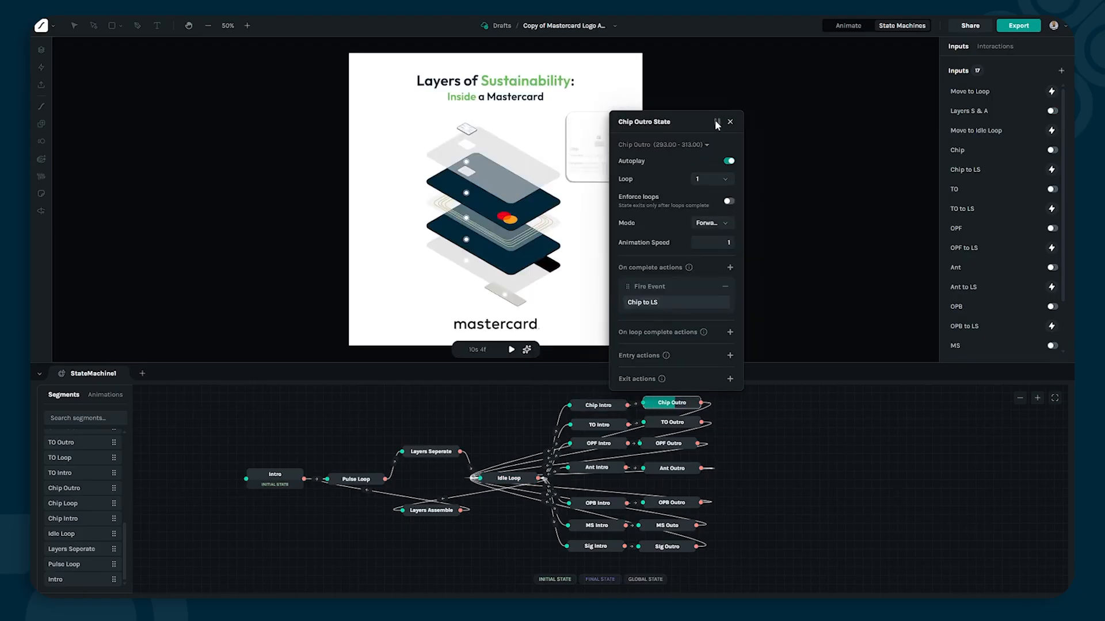
left_click(730, 122)
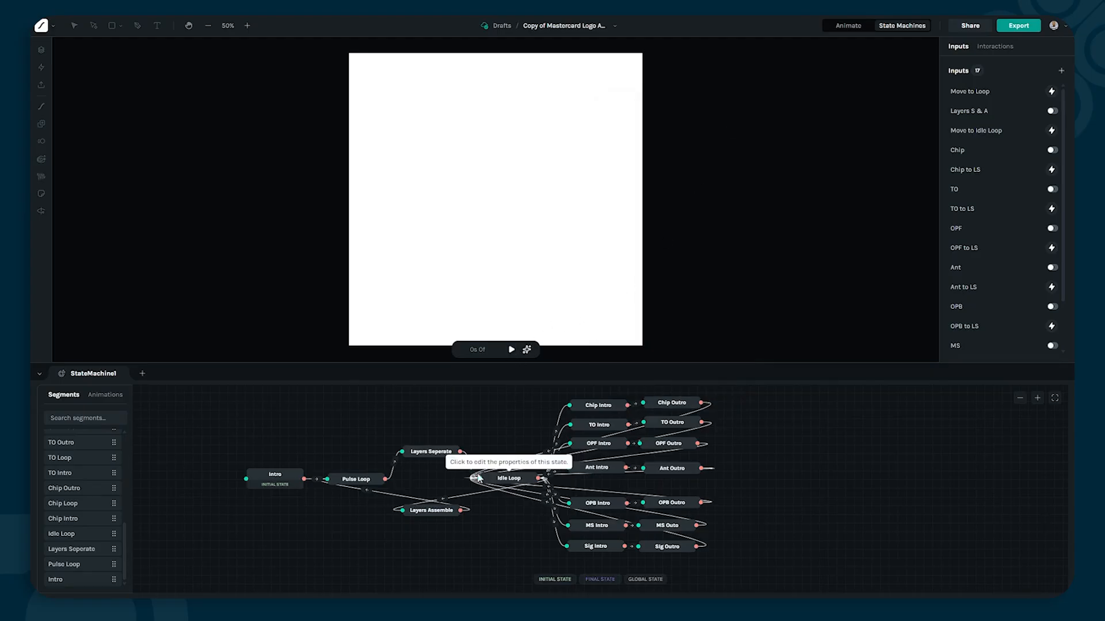
Step: Review the Layers Seperate state's completion action and the Idle Loop state's settings
left_click(443, 454)
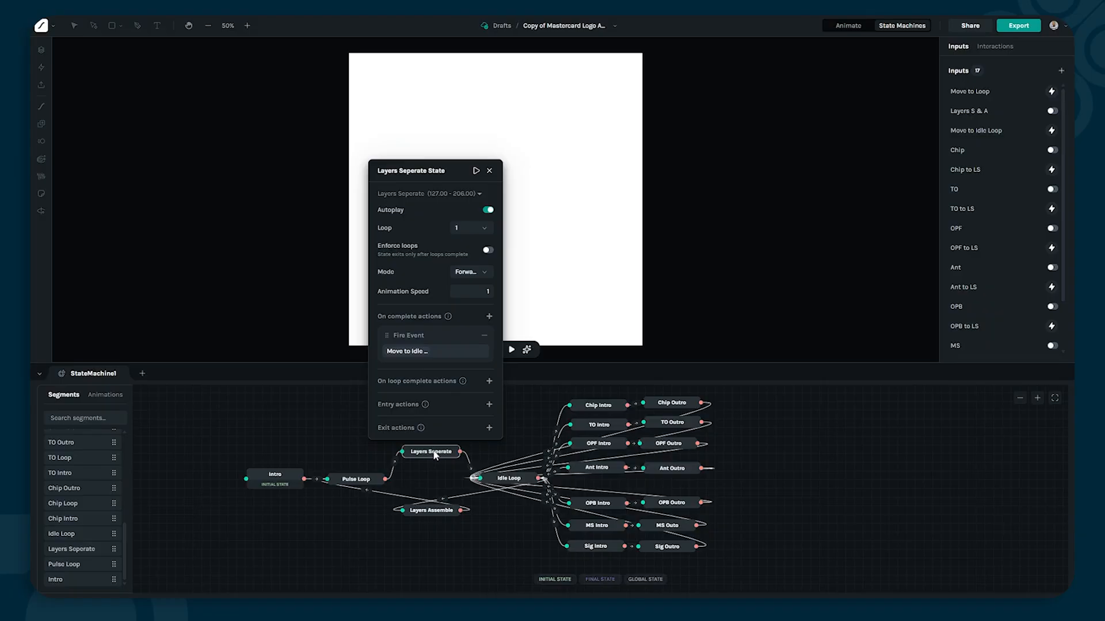
left_click(517, 478)
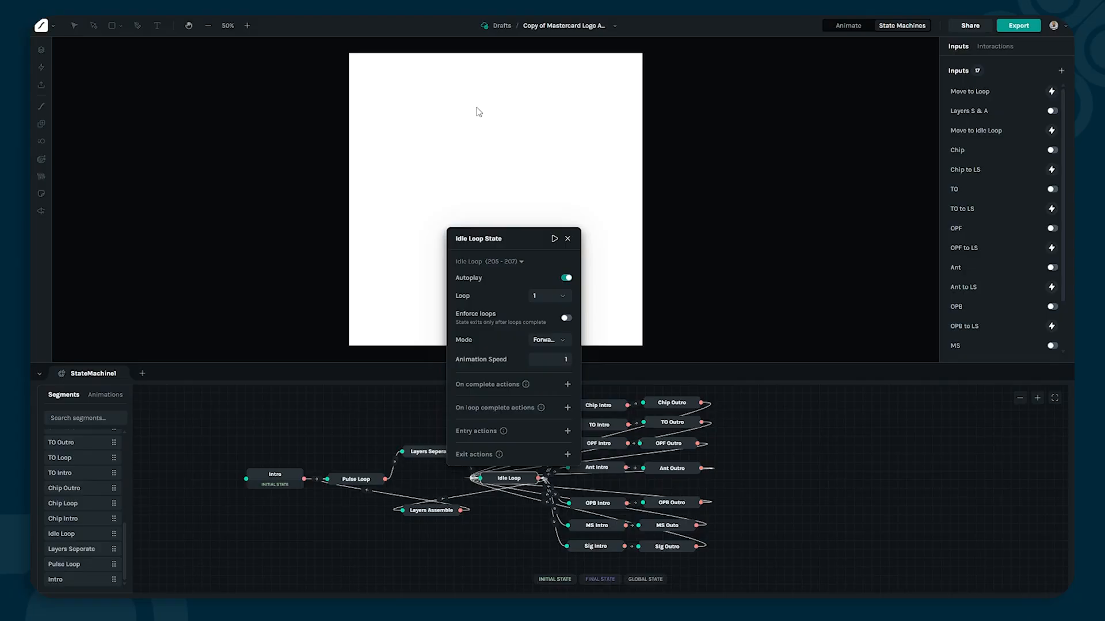
left_click(568, 239)
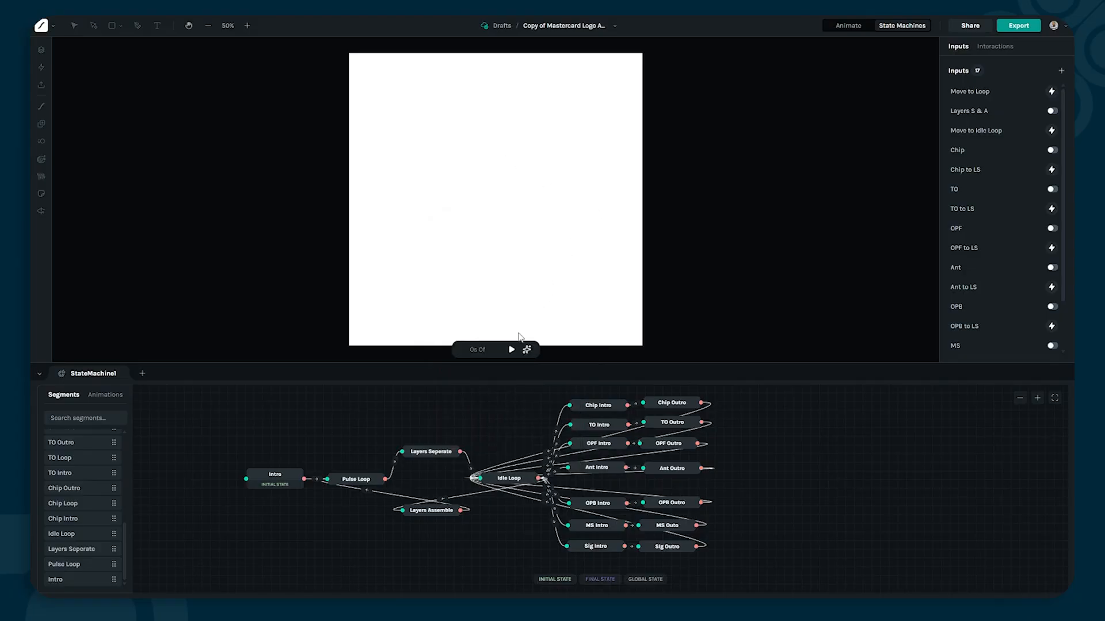
Step: Preview the state machine from the Mastercard logo and test the hotspots of the separated layers, from the chip to the signature panel
left_click(508, 354)
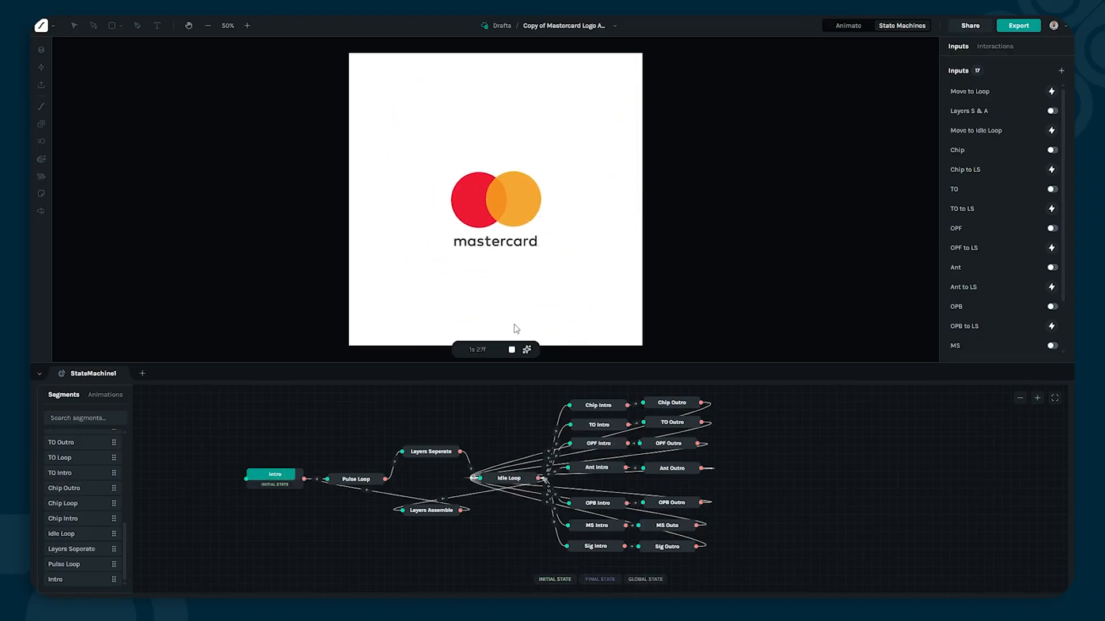
left_click(500, 201)
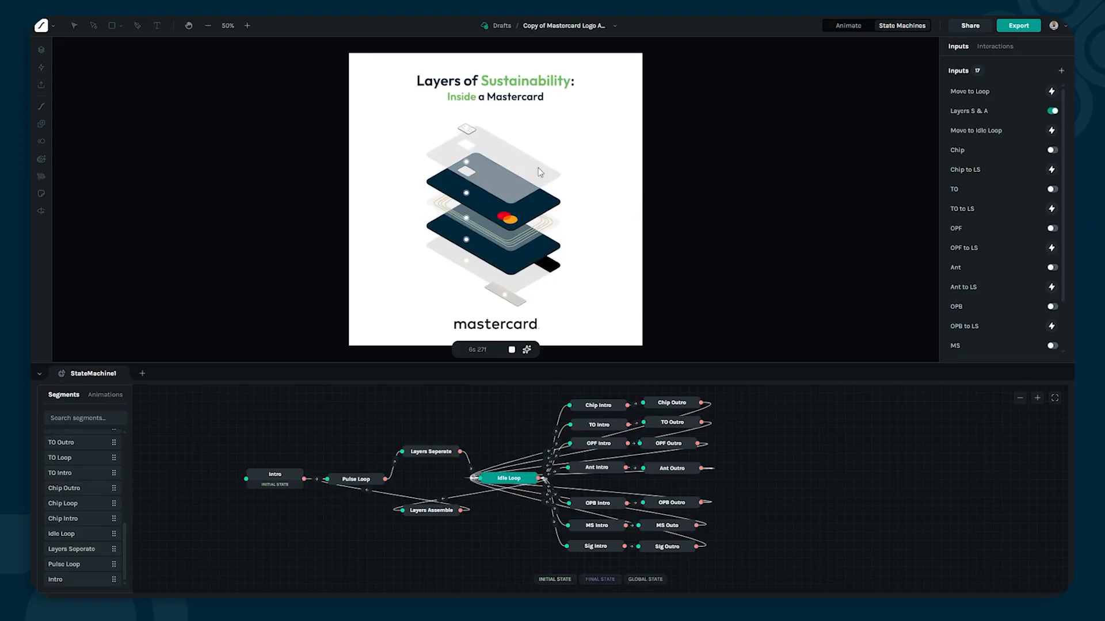
left_click(466, 130)
mouse_move(466, 167)
mouse_move(646, 579)
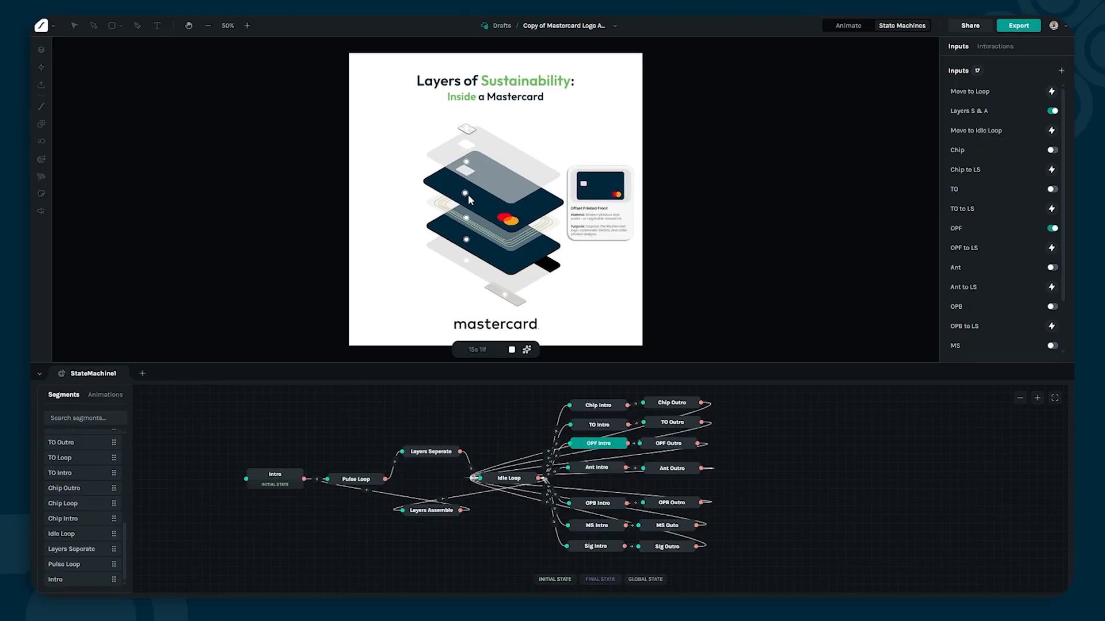
mouse_move(467, 226)
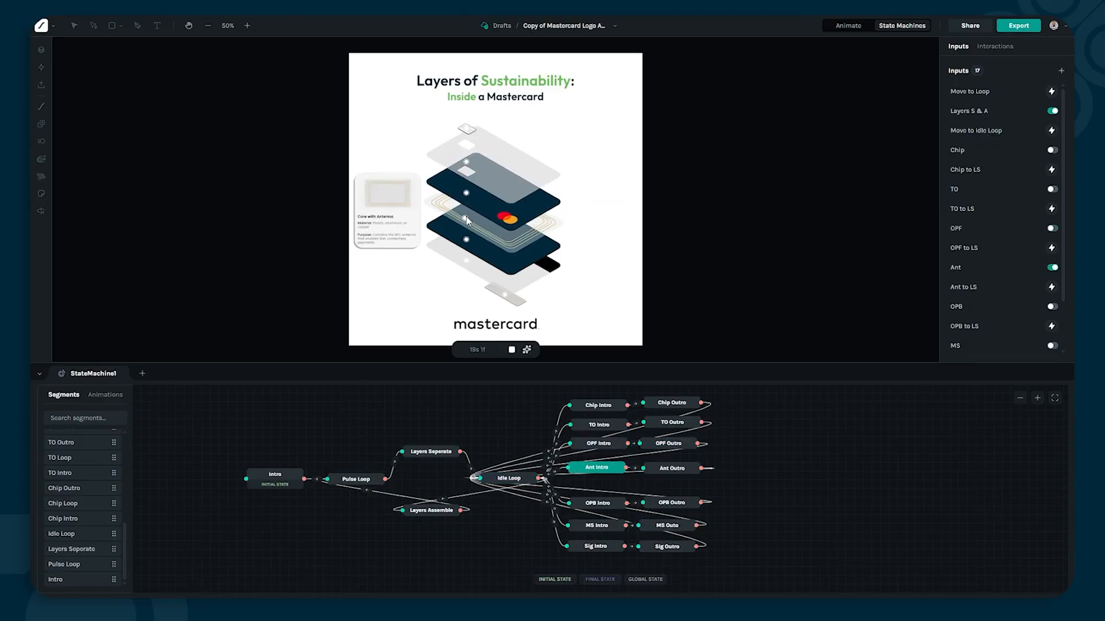
mouse_move(481, 246)
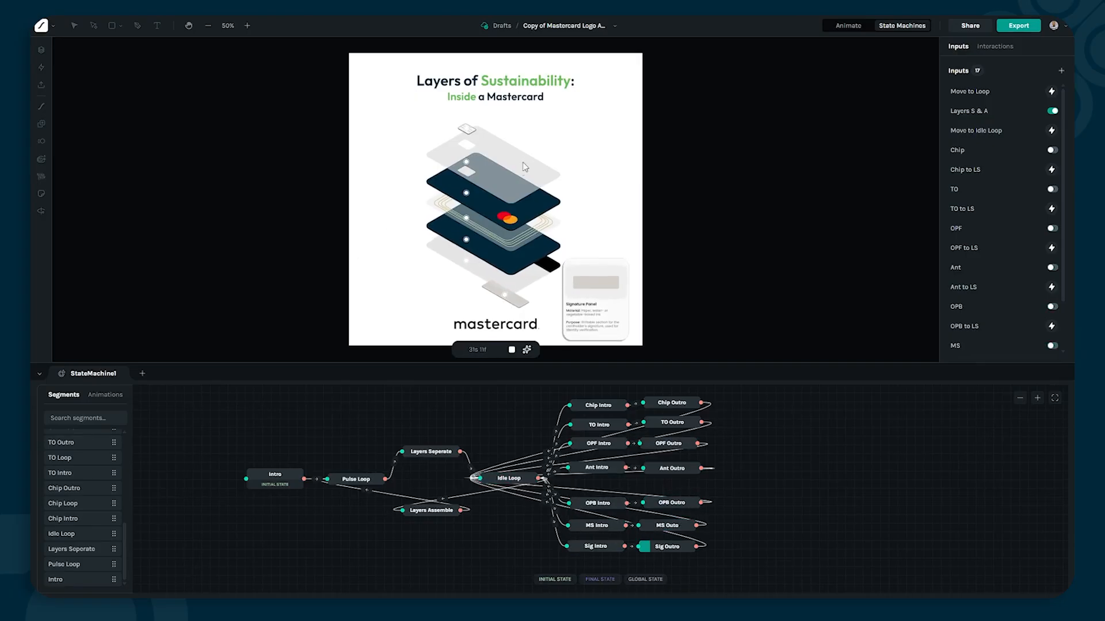
mouse_move(467, 130)
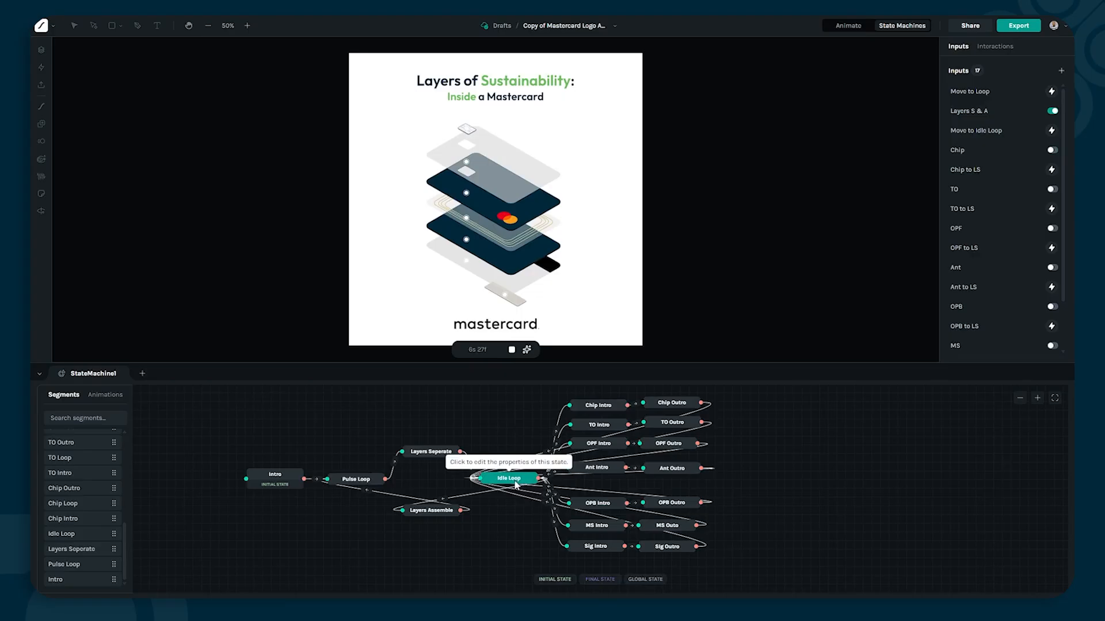
Step: Inspect the conditions on the transitions from Idle Loop to Chip Intro and from Chip Intro to Chip Outro
left_click(561, 414)
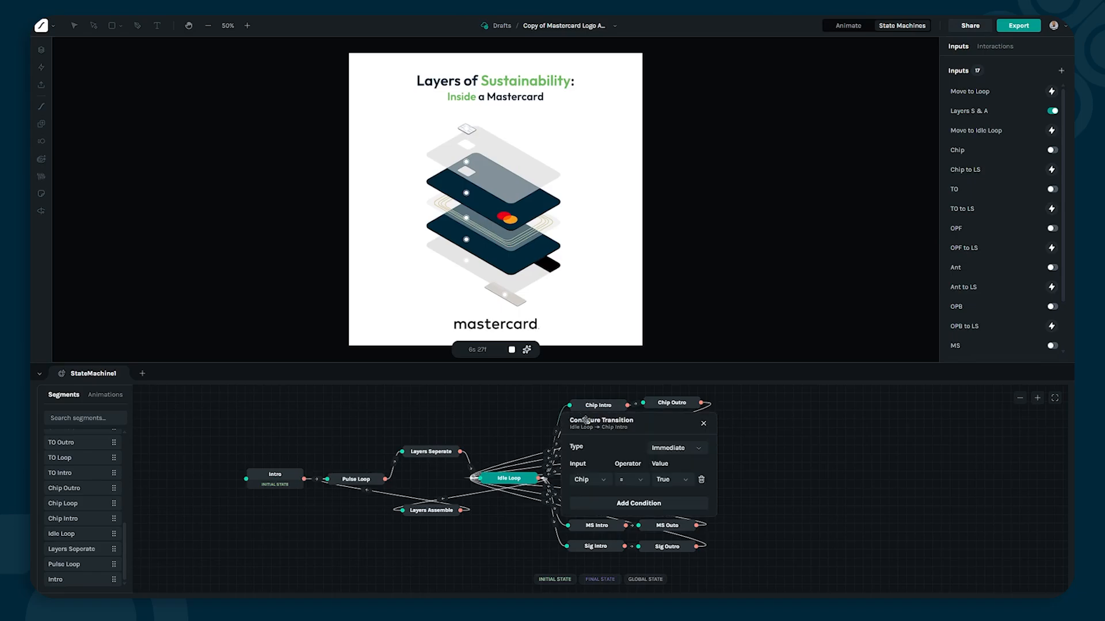
left_click_drag(608, 426, 793, 426)
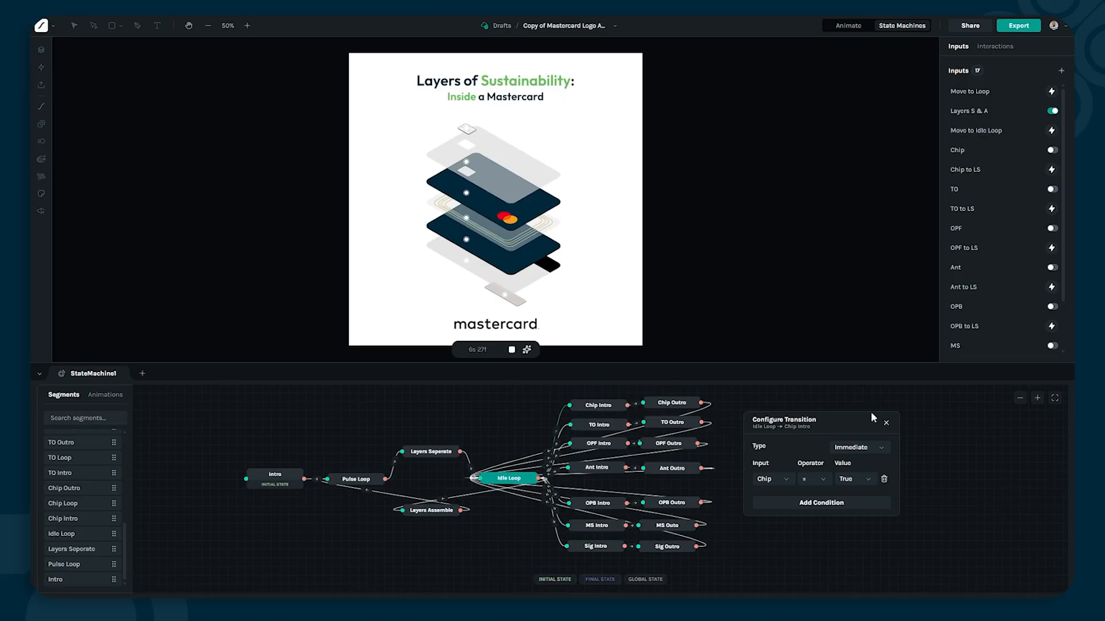
left_click(886, 424)
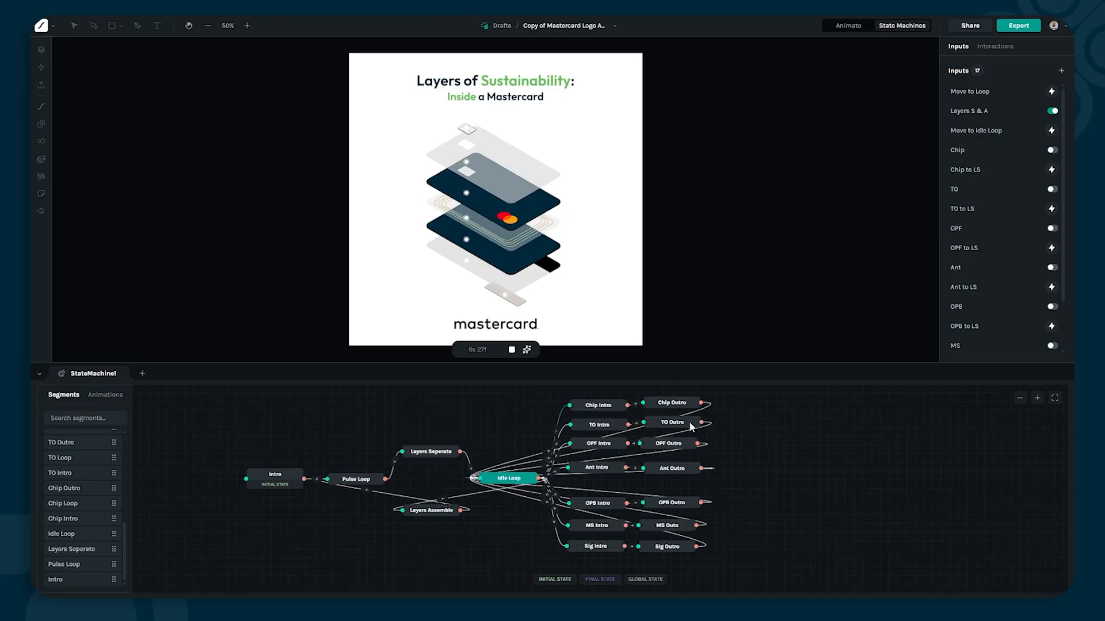
left_click(638, 404)
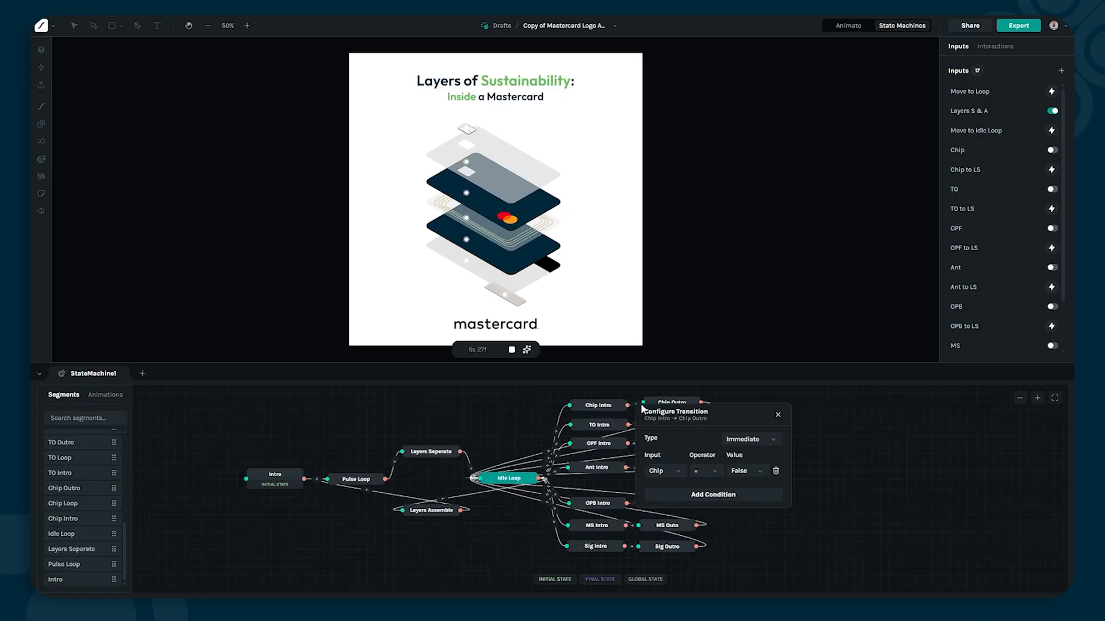
Step: Compare the Chip Outro state's on-complete event with the condition on its transition back to Idle Loop
left_click(683, 403)
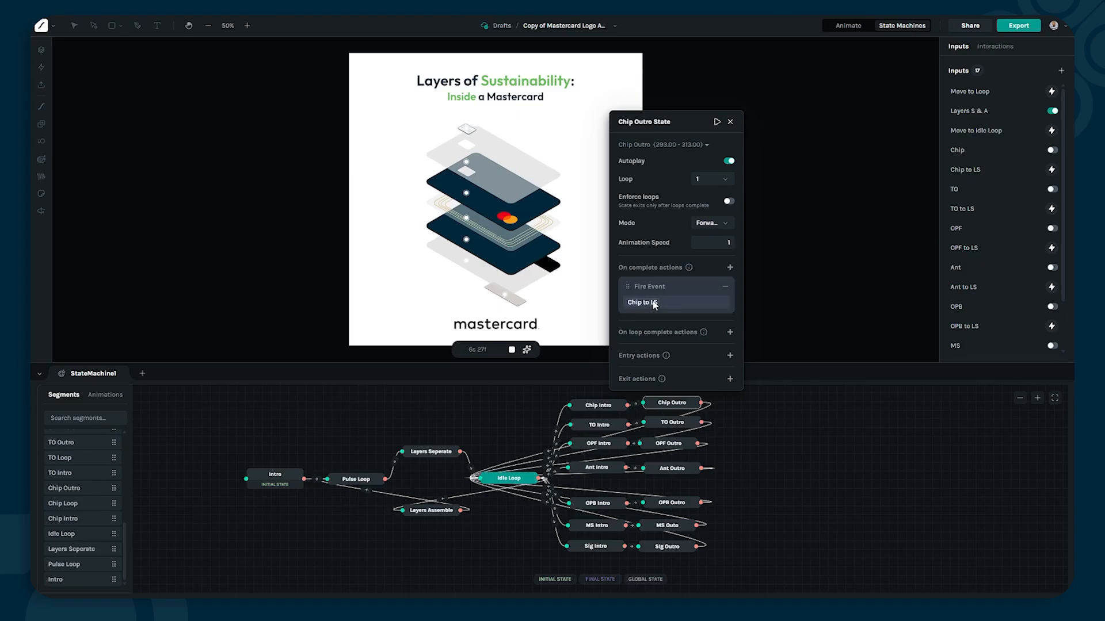
left_click(731, 121)
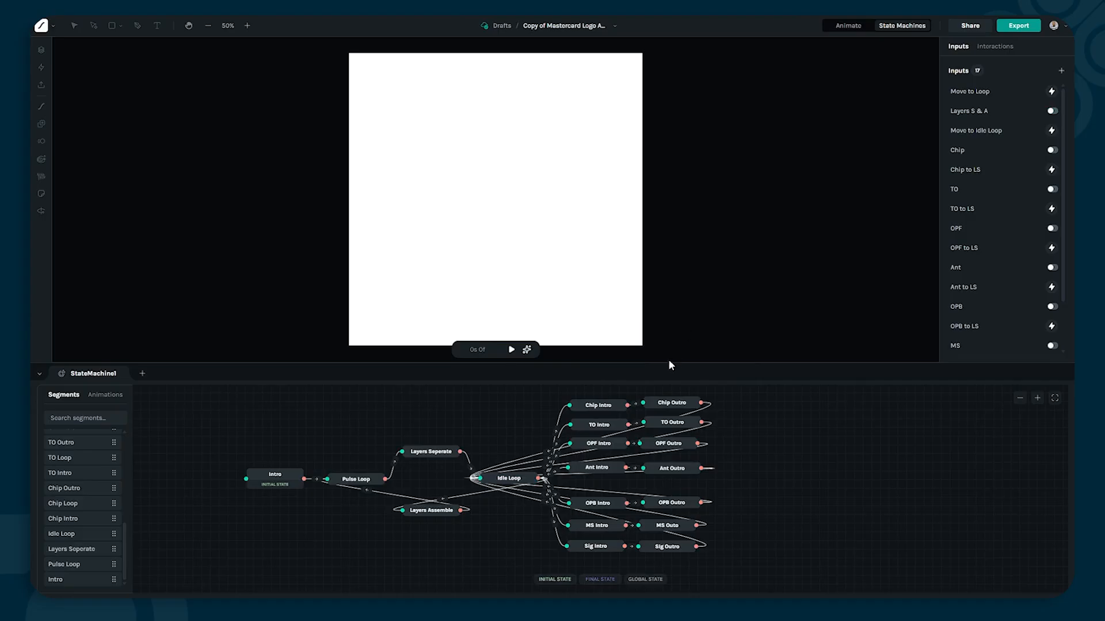
left_click(664, 402)
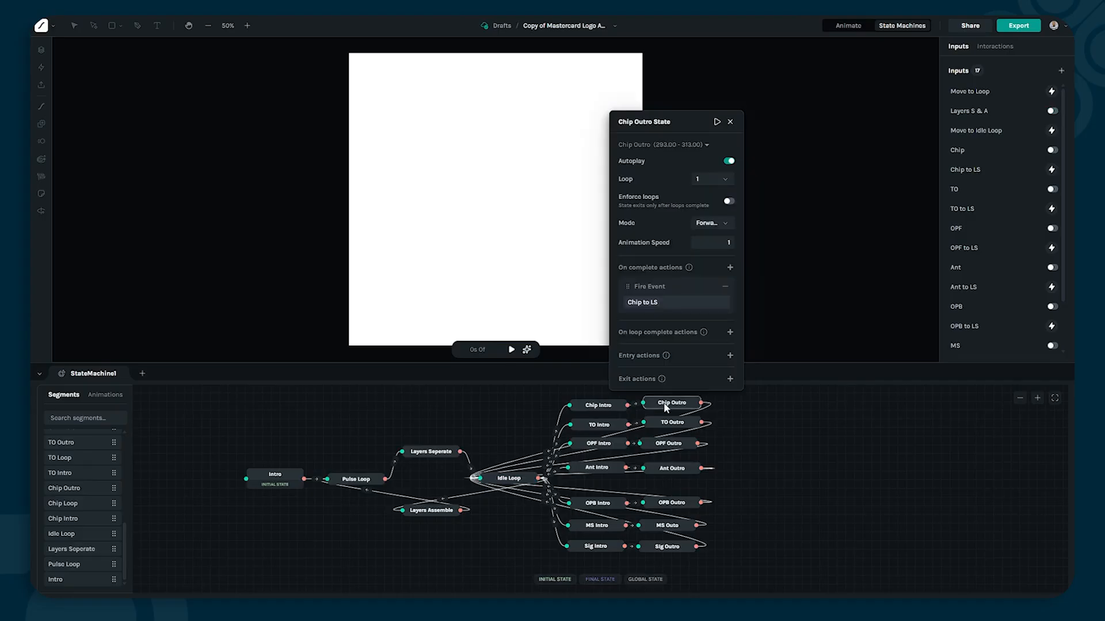
left_click(742, 403)
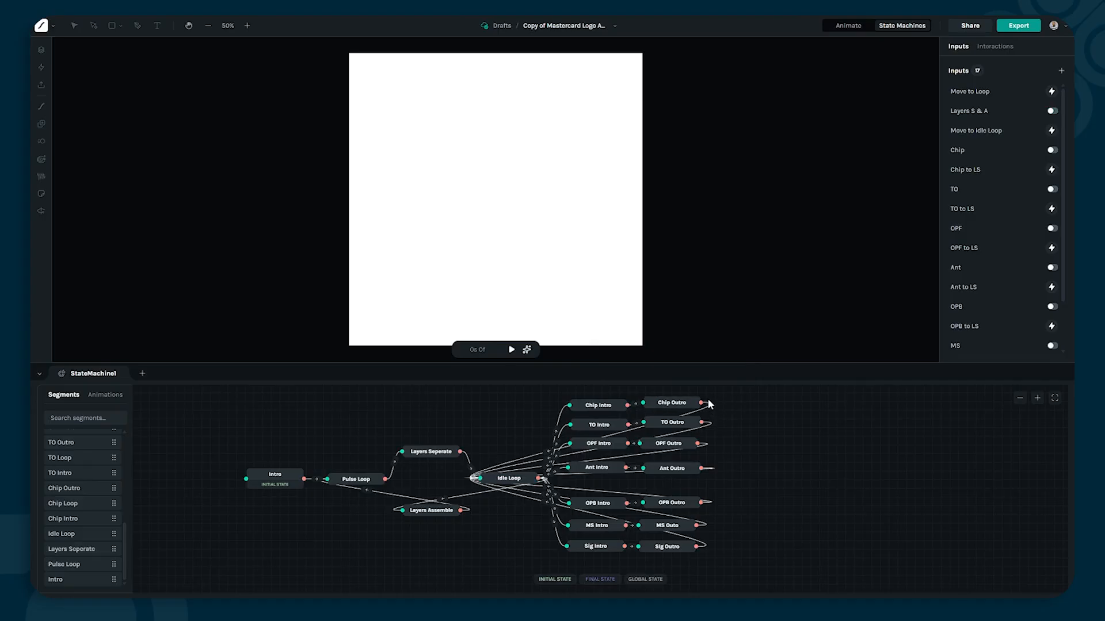
left_click(711, 403)
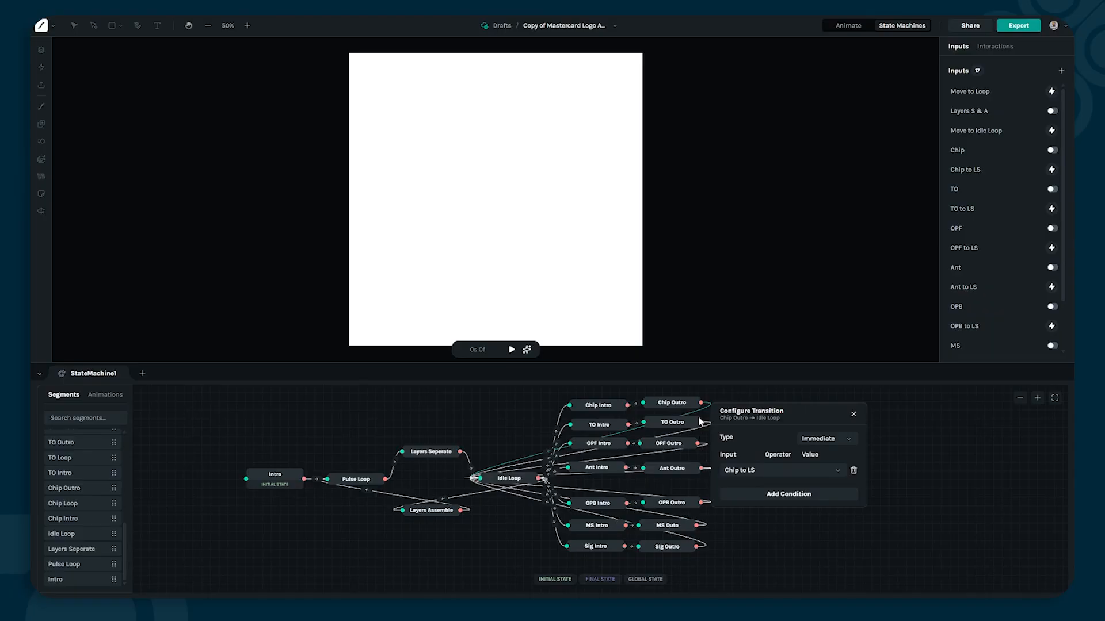
left_click(682, 404)
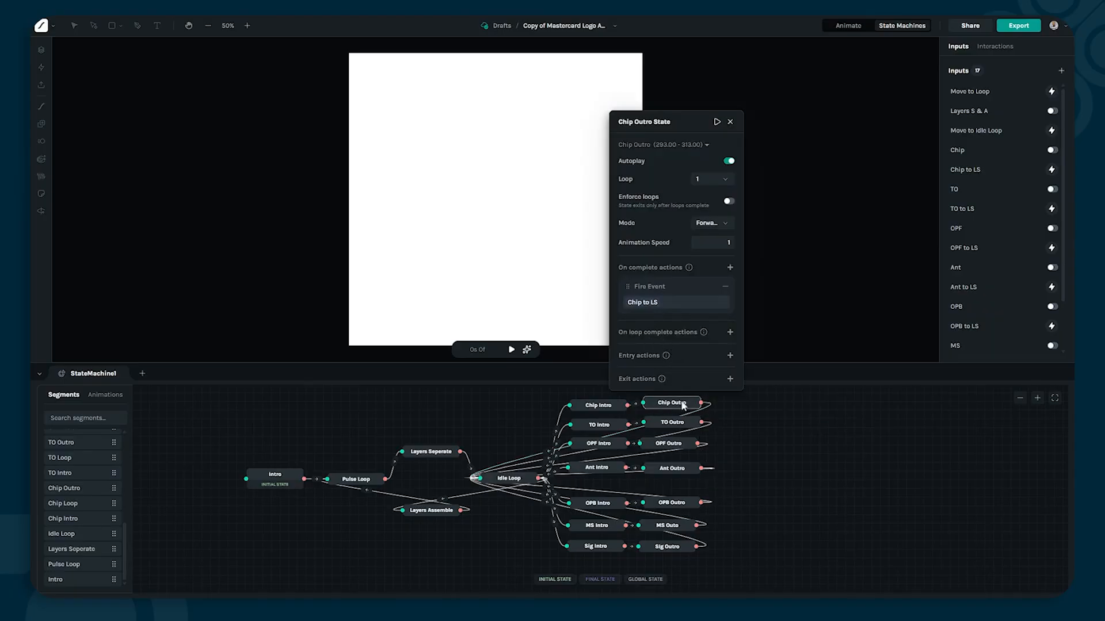
left_click(710, 405)
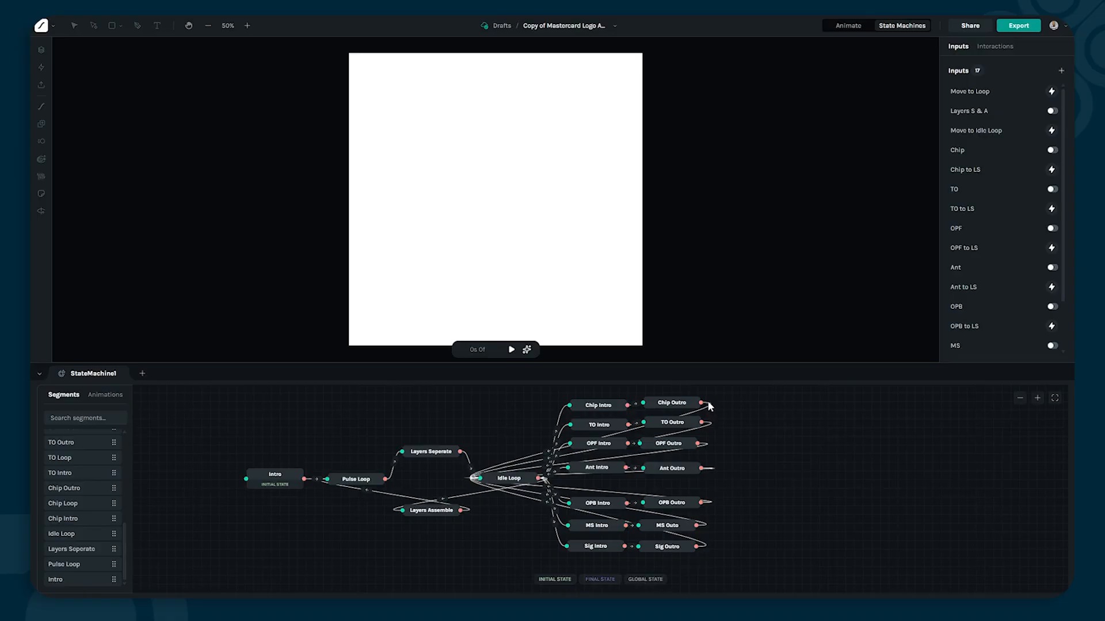
left_click(707, 402)
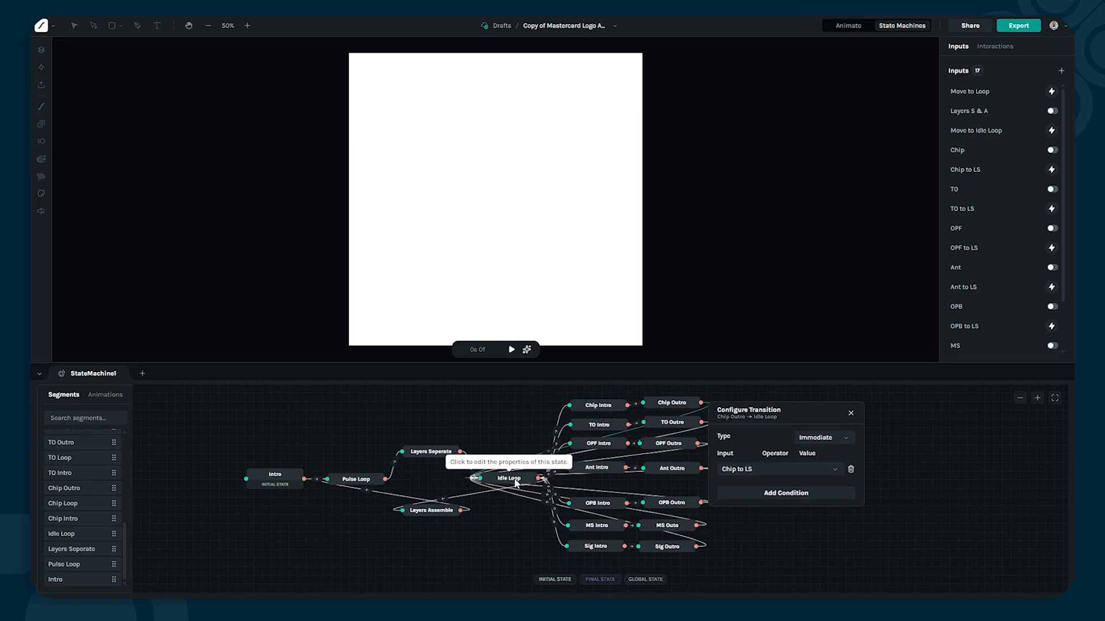
left_click(851, 414)
Step: Run the preview again, separate the layers and test the chip and front transparent overlay hotspots
left_click(511, 350)
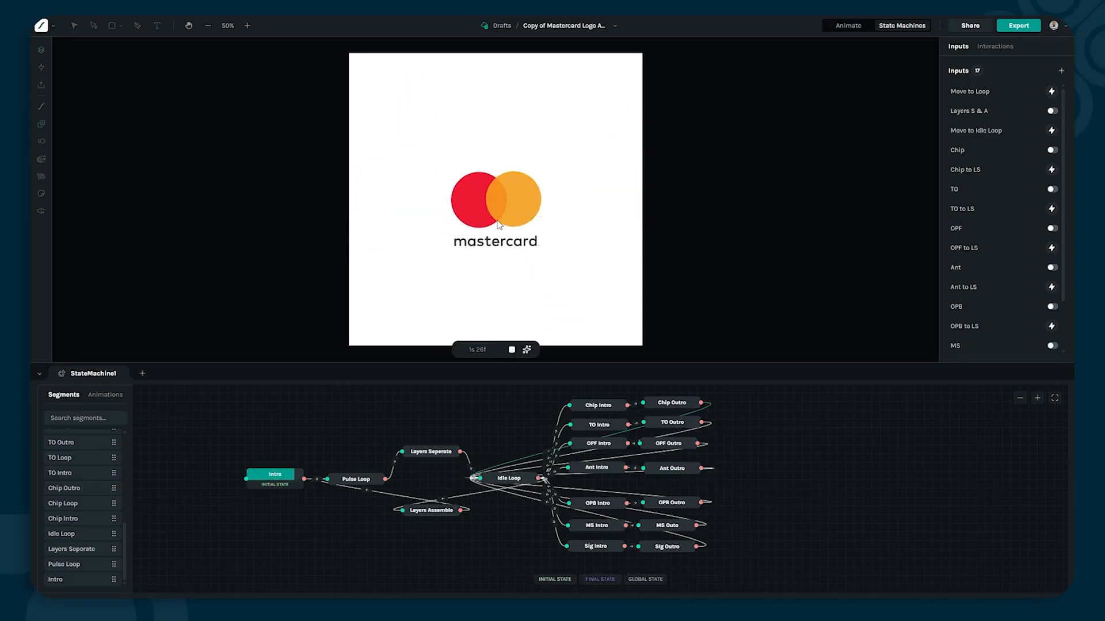
left_click(503, 208)
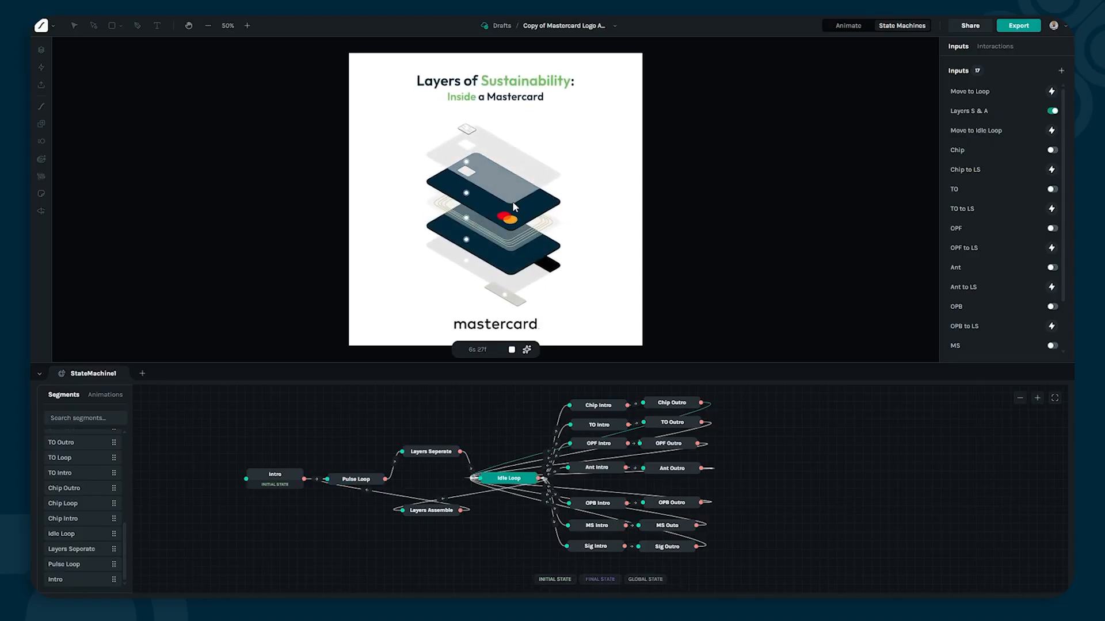
left_click(465, 130)
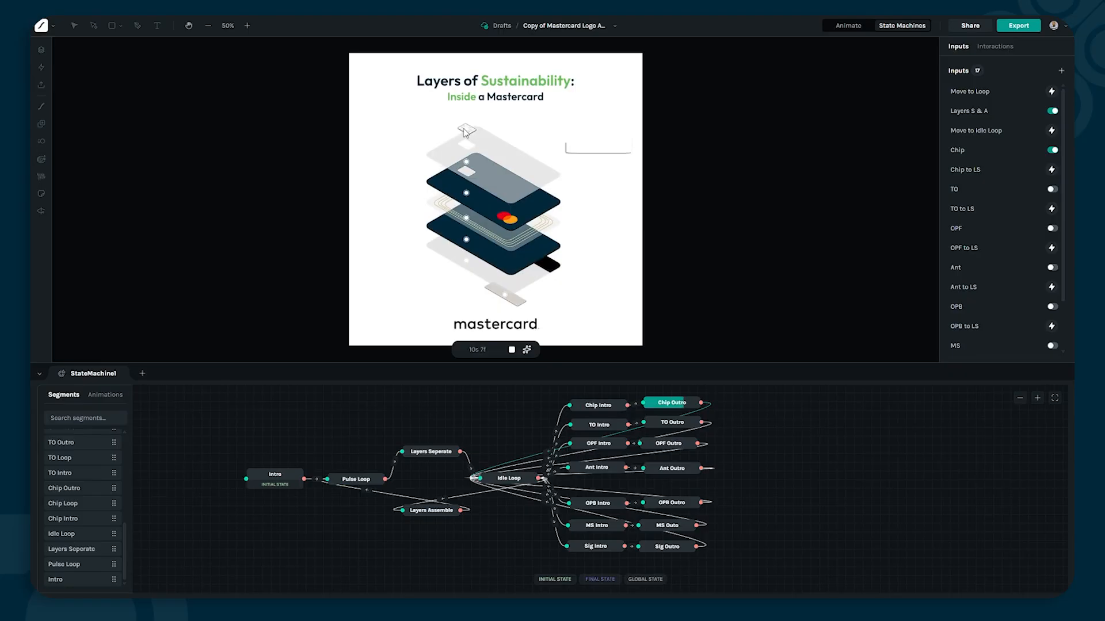
left_click(465, 151)
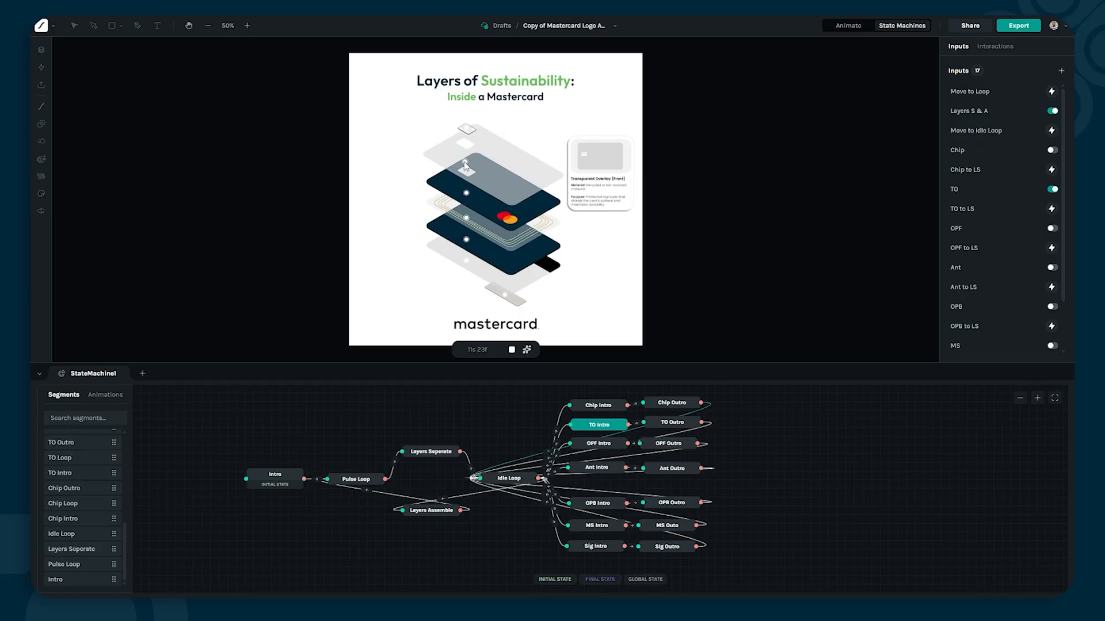
left_click(465, 166)
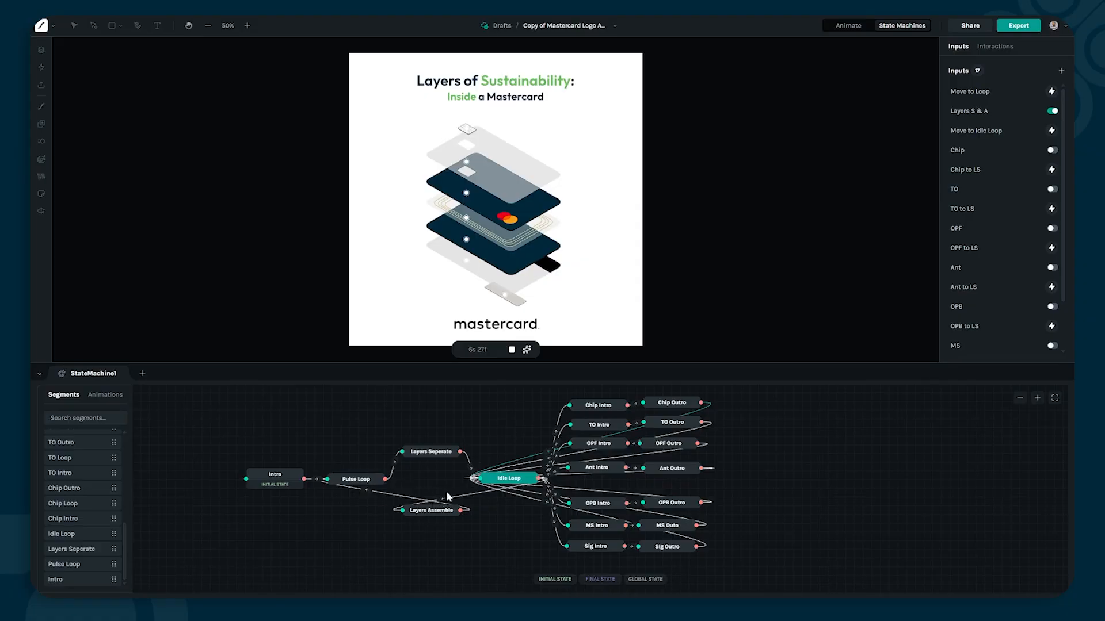
Step: Inspect the condition on the transition from Idle Loop to Layers Assemble, its available inputs, and the Layers Assemble state
left_click(465, 495)
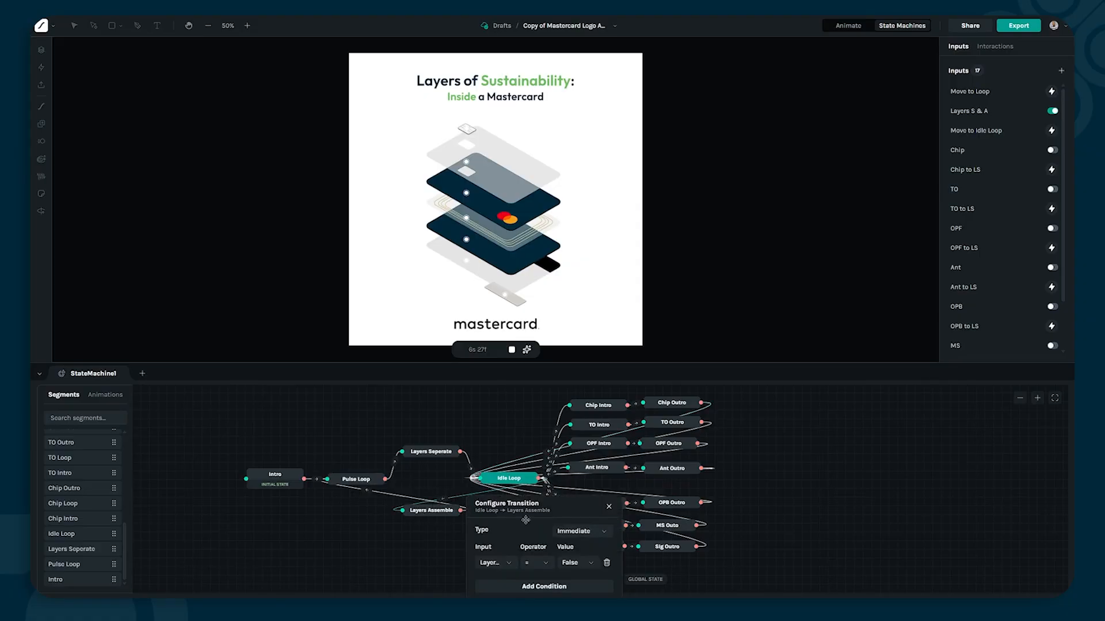
left_click(499, 562)
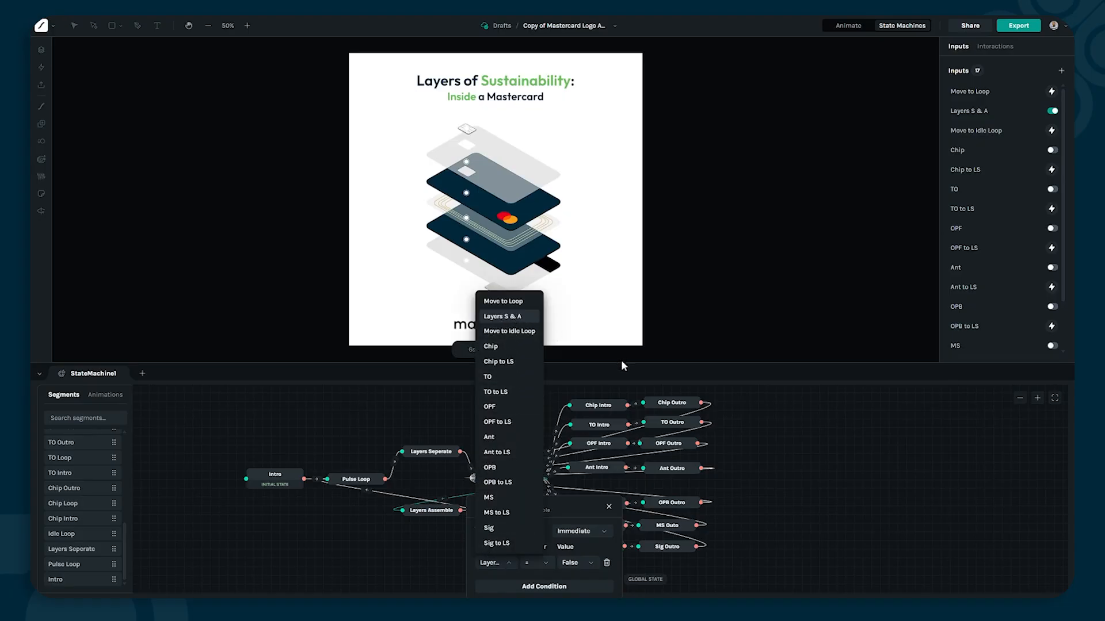
left_click(775, 481)
left_click(775, 481)
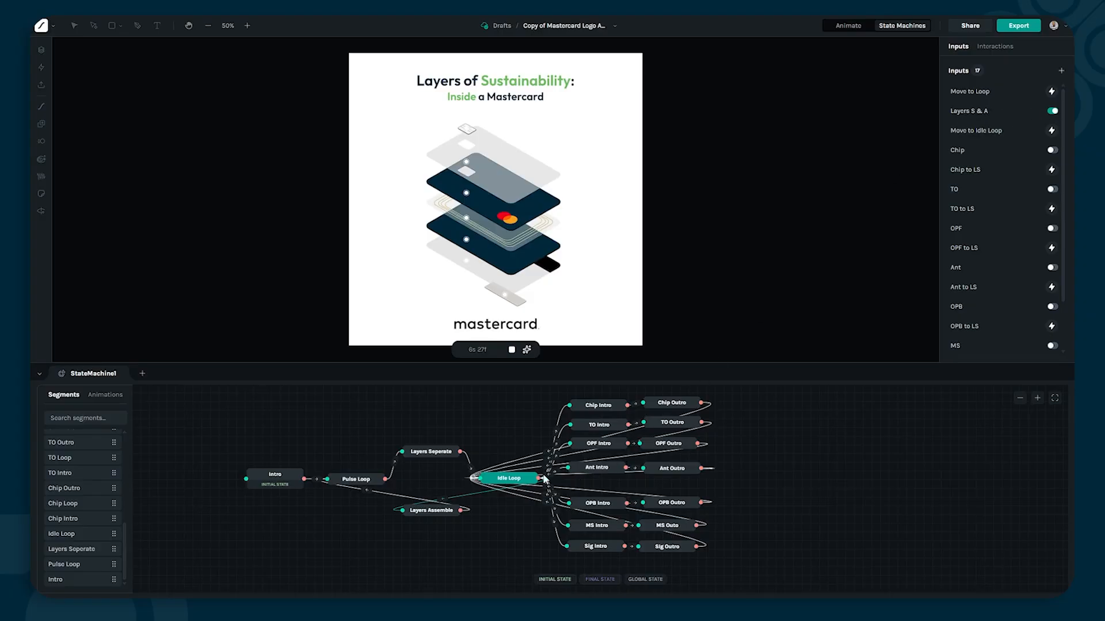
left_click(464, 494)
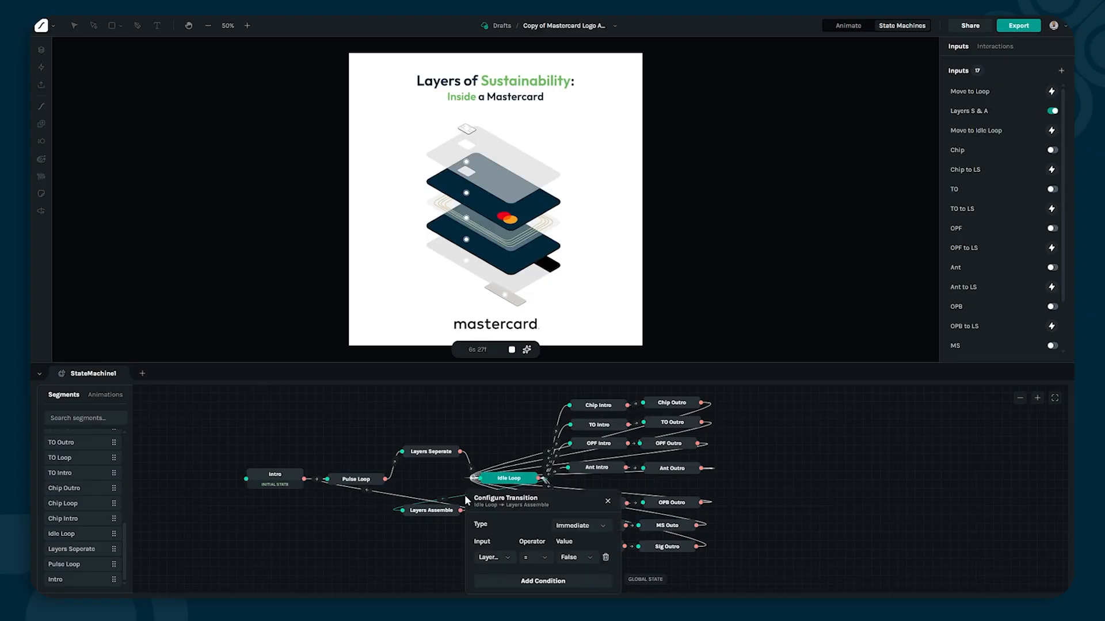
left_click(608, 500)
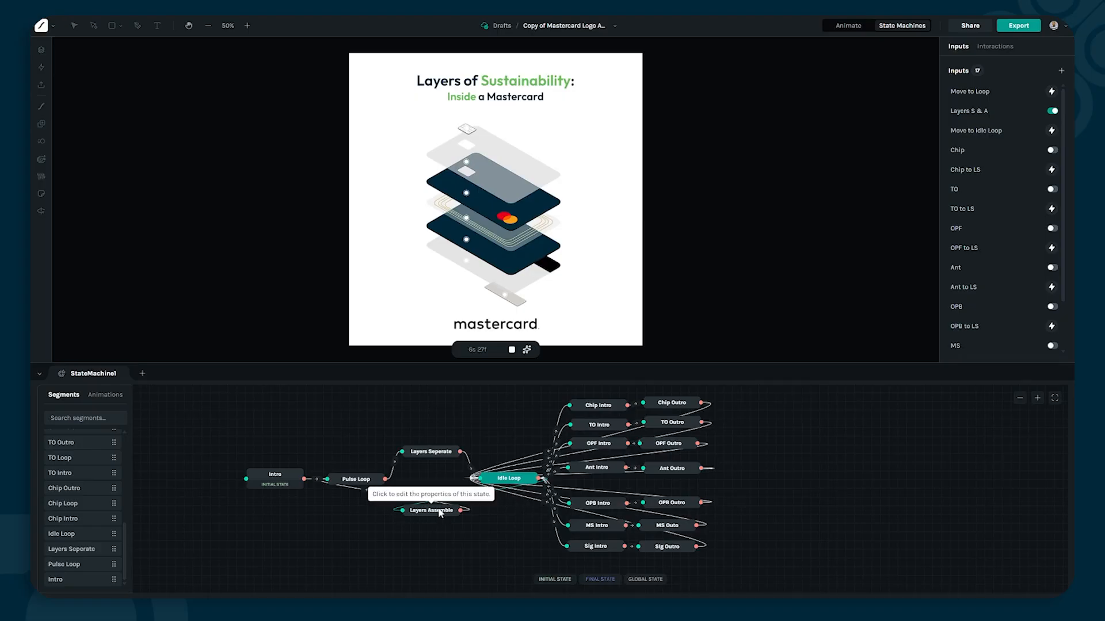
left_click(440, 512)
left_click(530, 399)
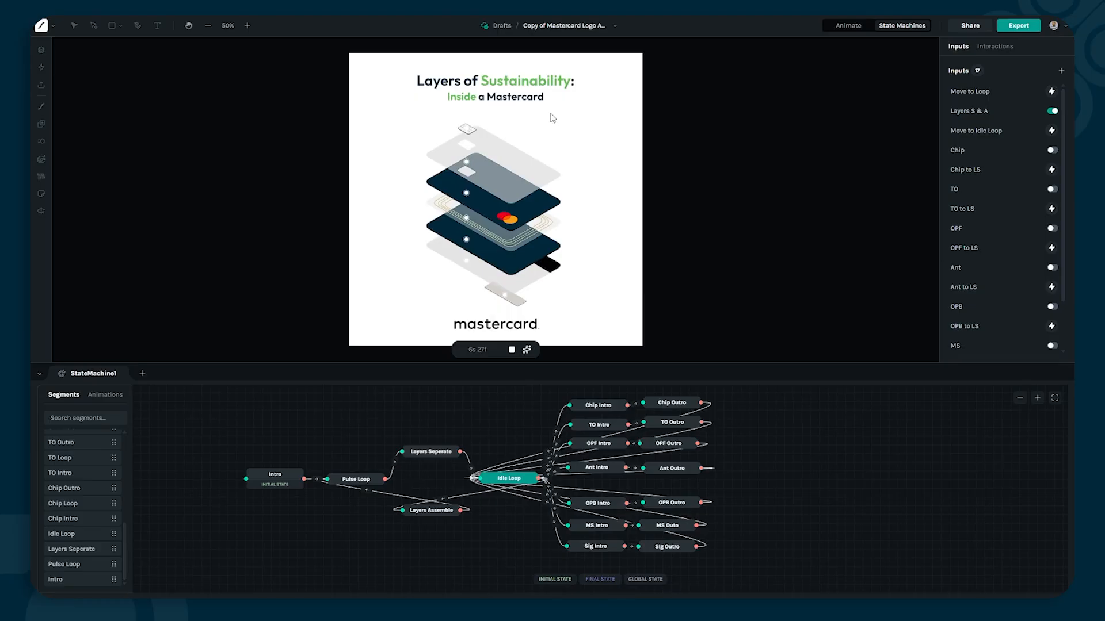
Step: In the running preview, reassemble the layers from the heading, separate them from the logo and reassemble them from the mastercard wordmark
left_click(527, 87)
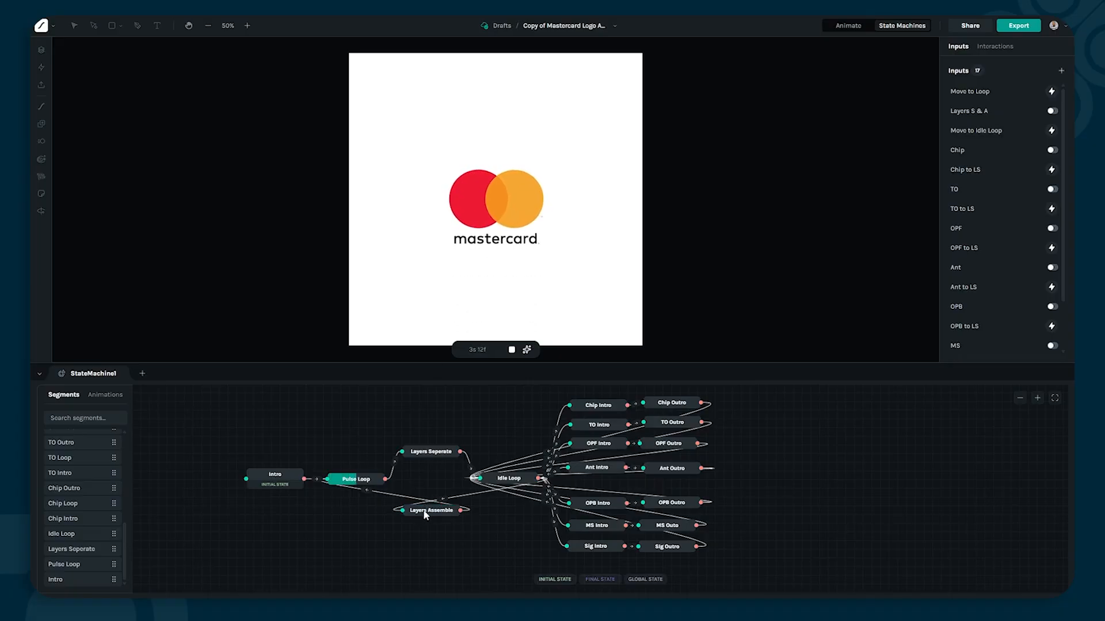
left_click(488, 210)
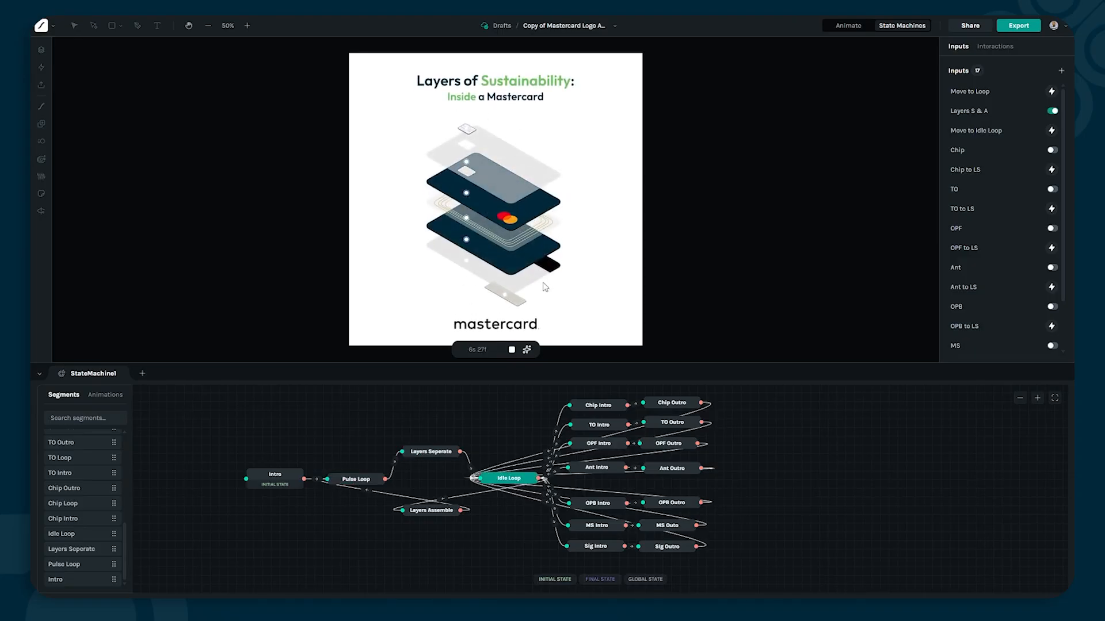
left_click(483, 330)
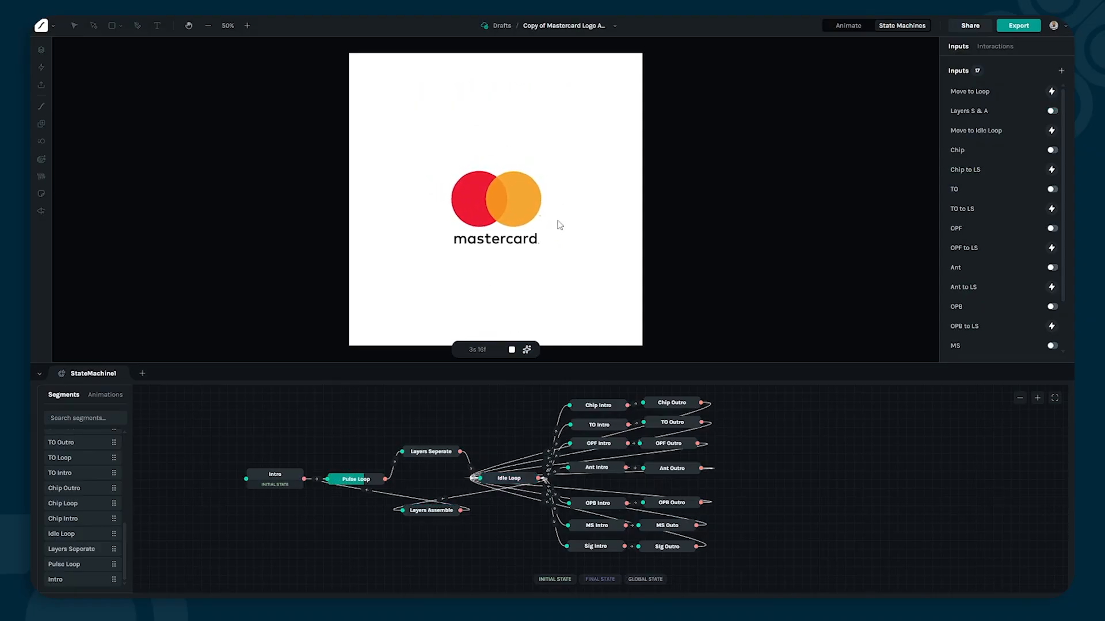
Step: Compare the on-complete event of the Layers Assemble state with the settings of the Pulse Loop state
left_click(442, 511)
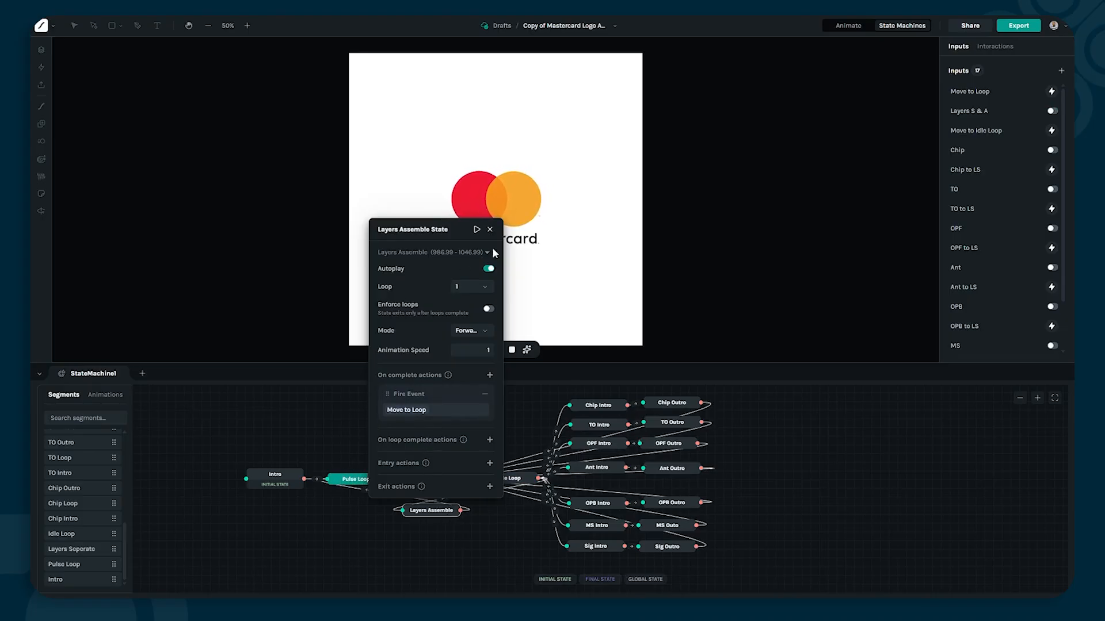
left_click(490, 230)
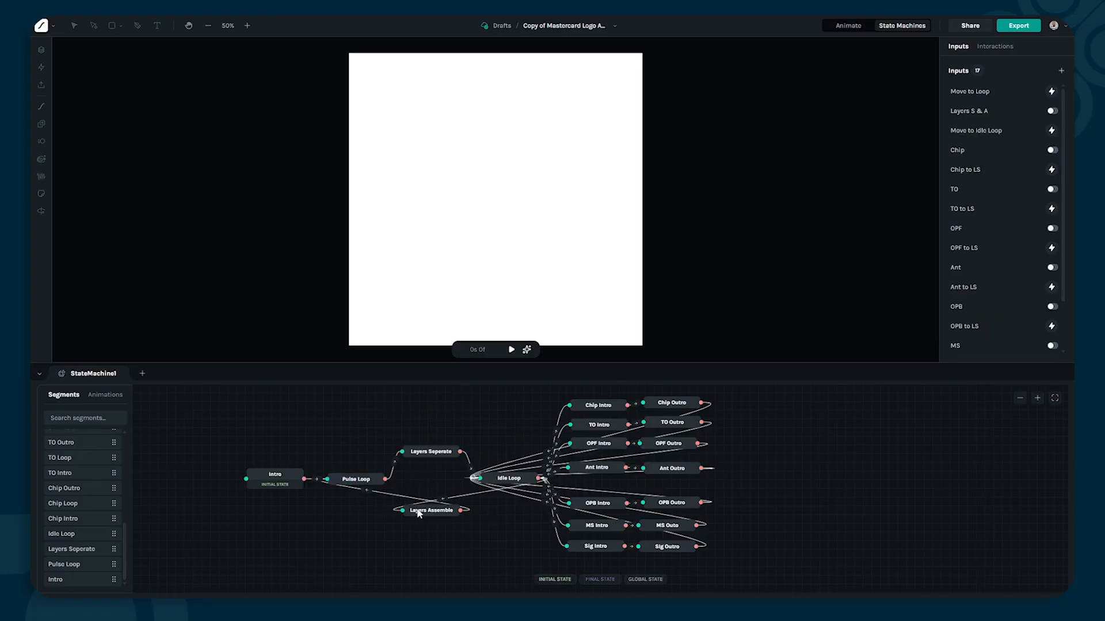
left_click(357, 481)
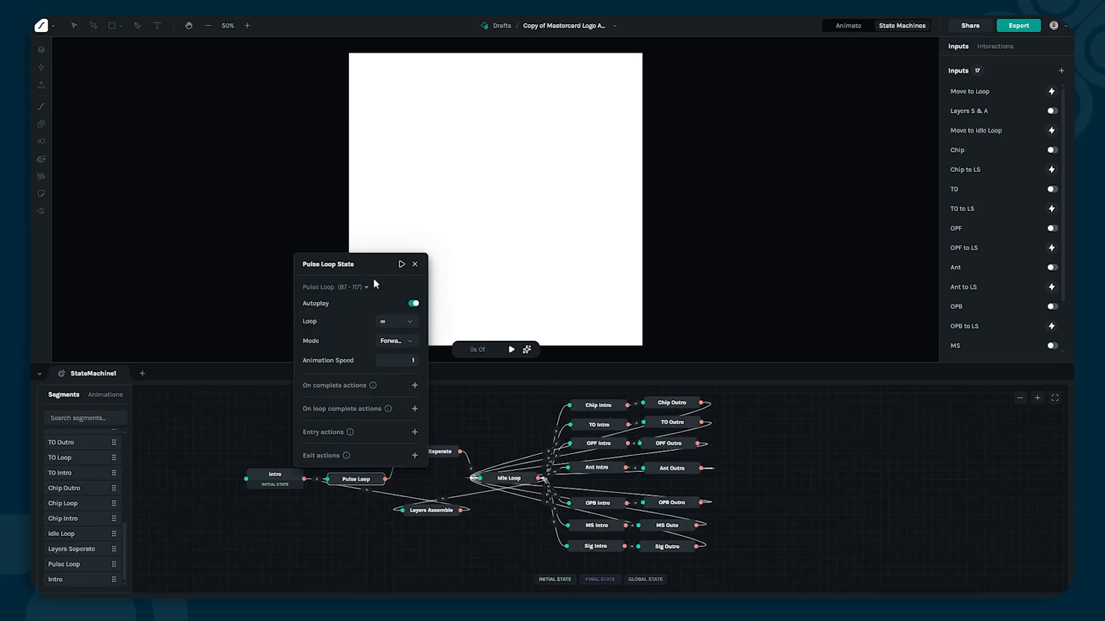
left_click(414, 265)
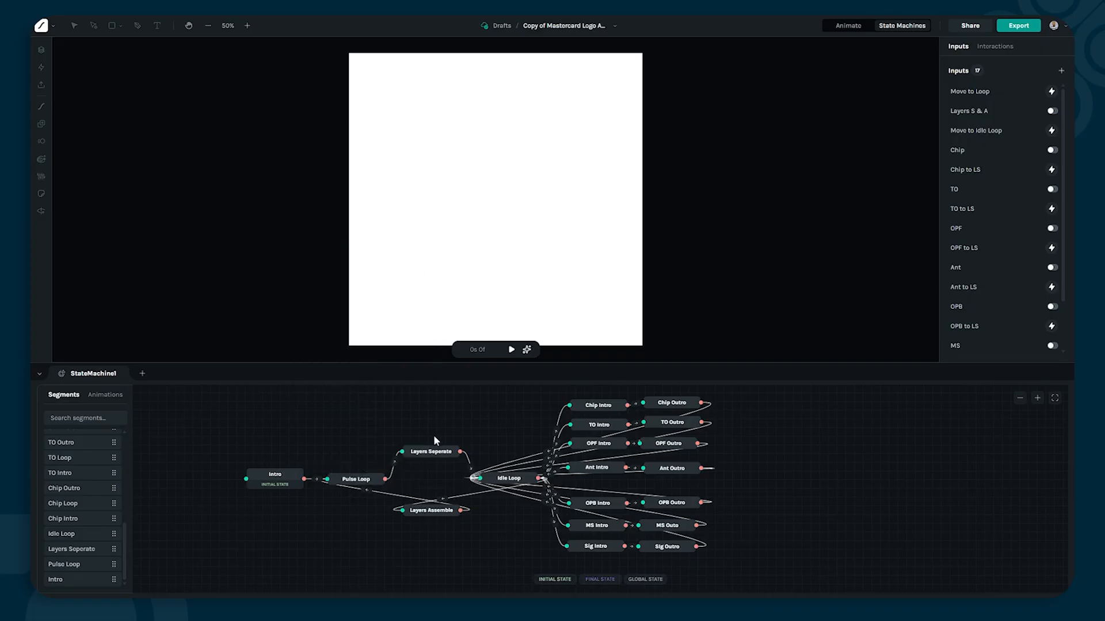
left_click(424, 510)
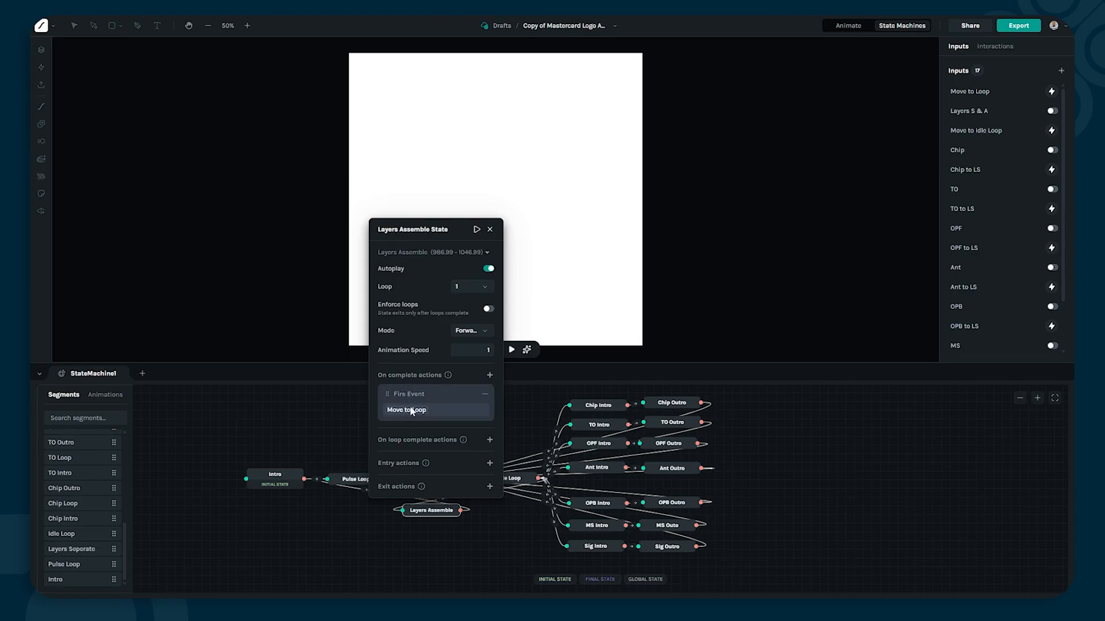
left_click(489, 231)
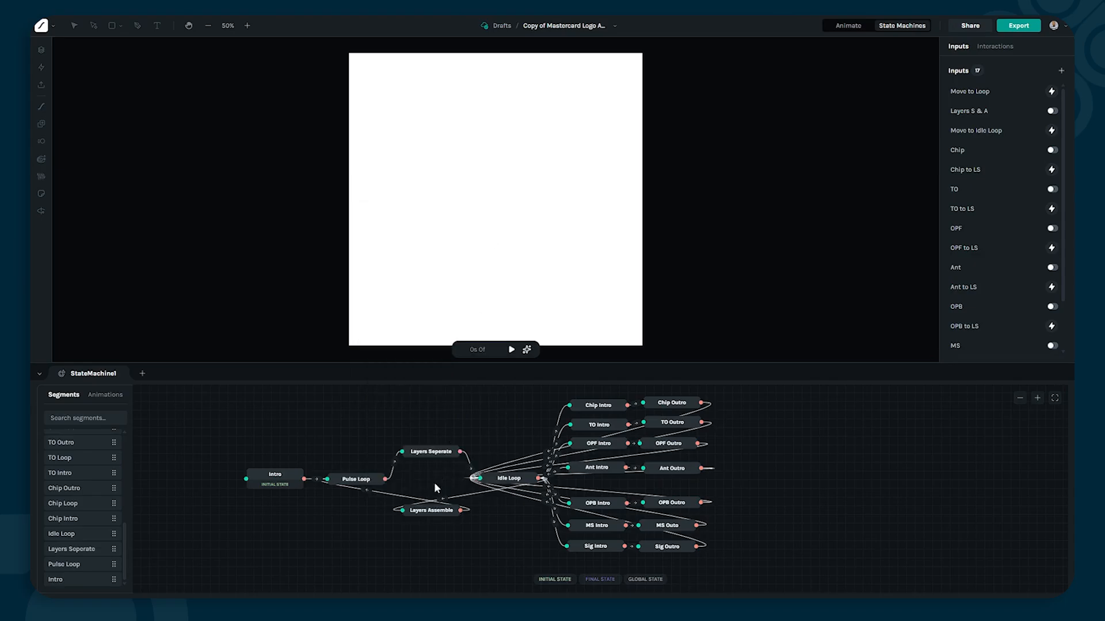
Step: Inspect the condition on the transition from Layers Assemble back to Pulse Loop
left_click(426, 509)
left_click(370, 531)
left_click(372, 492)
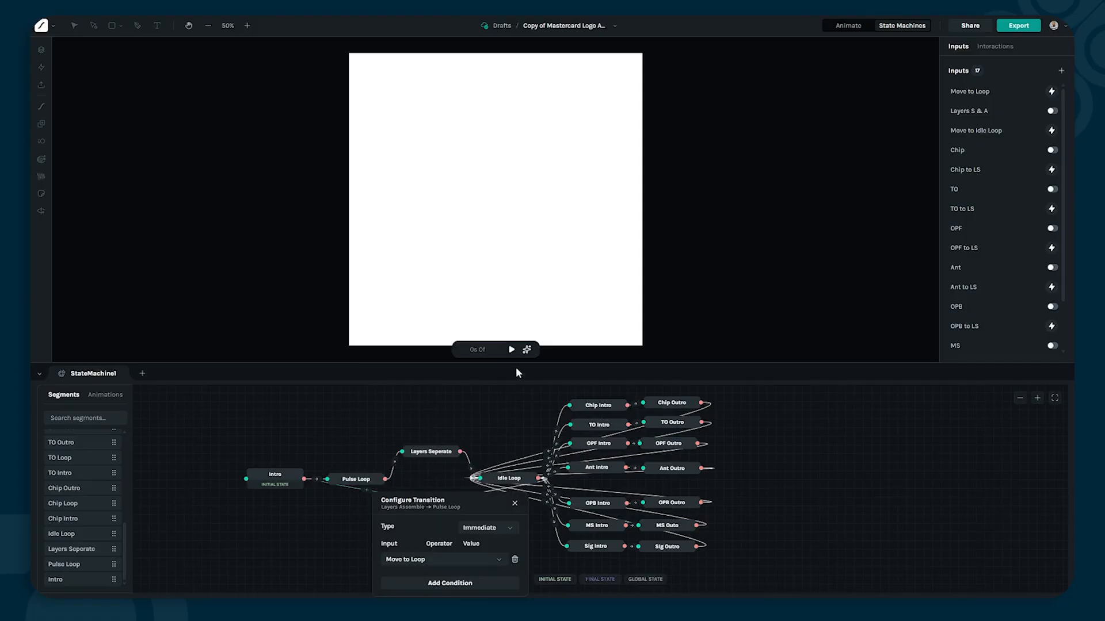
Step: Run the preview again, separate the layers from the Mastercard logo and reassemble them from the heading
left_click(509, 352)
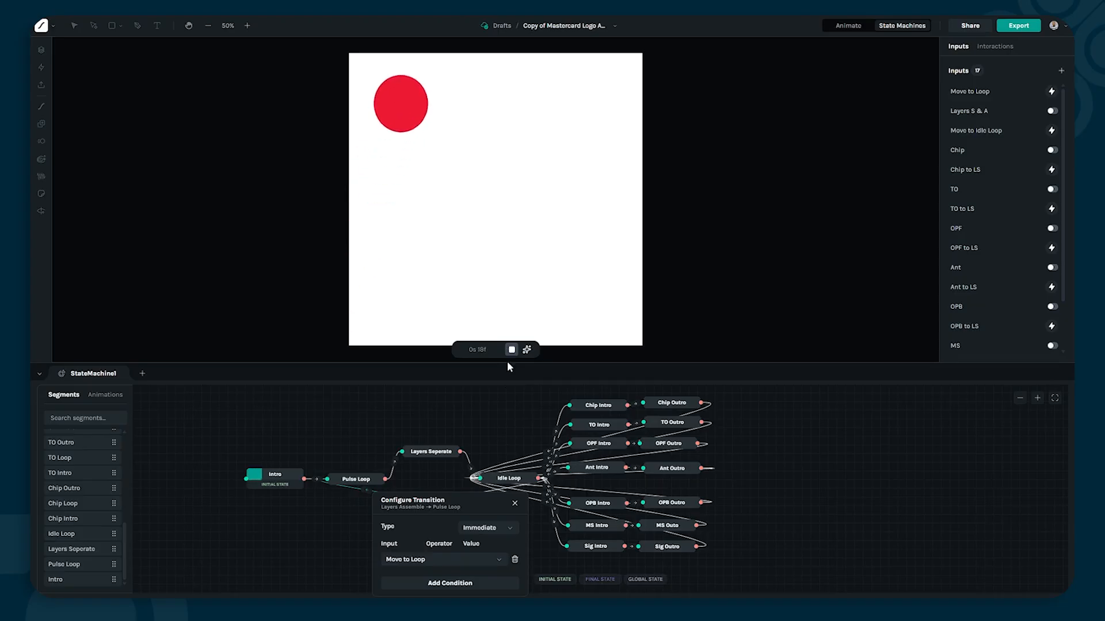
left_click(514, 503)
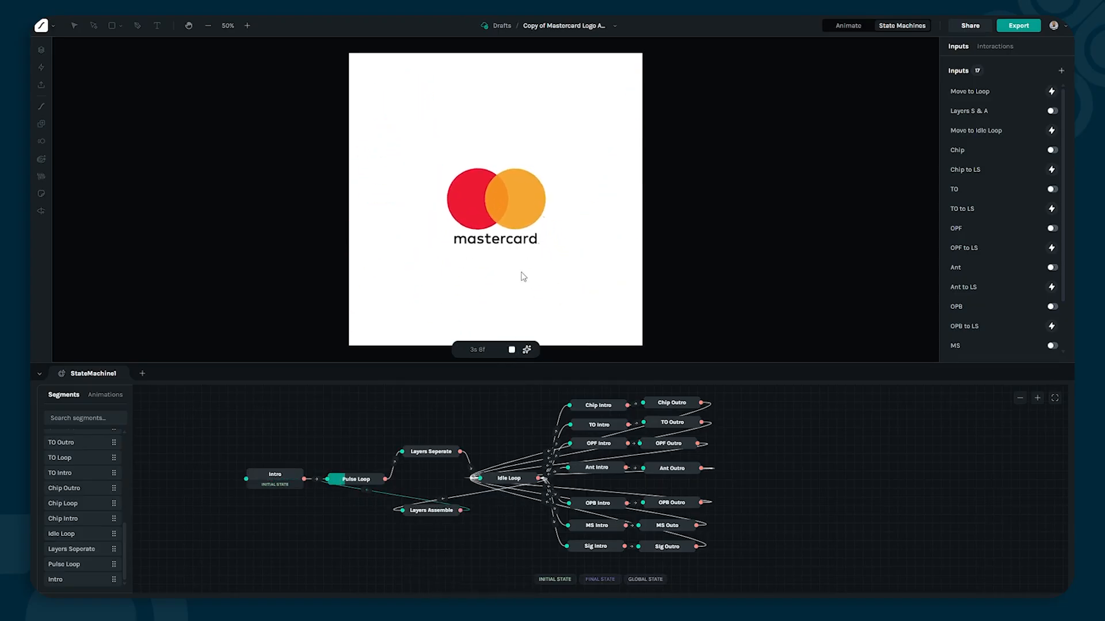
left_click(513, 191)
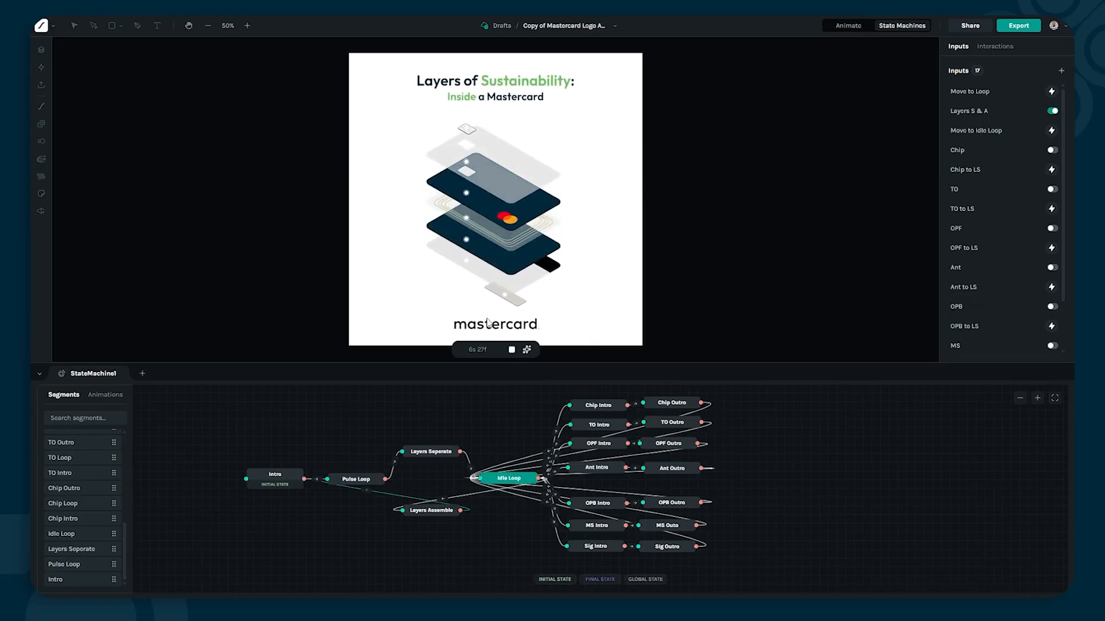
left_click(509, 98)
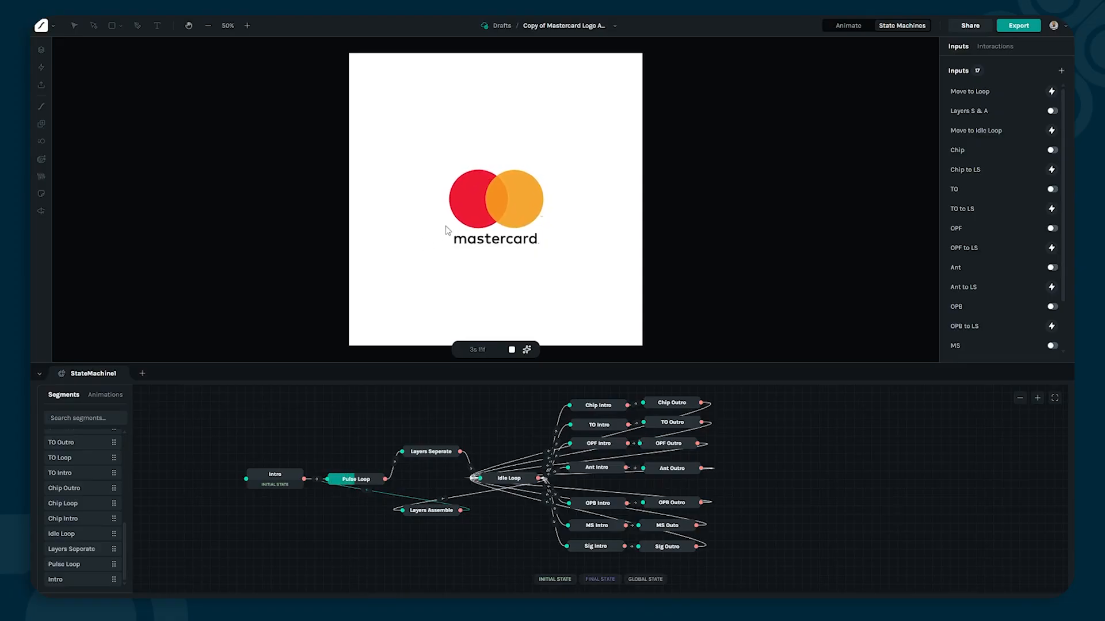
Step: Separate the layers again, test the chip, front transparent overlay and antenna hotspots, and reassemble the card from the mastercard wordmark
left_click(512, 194)
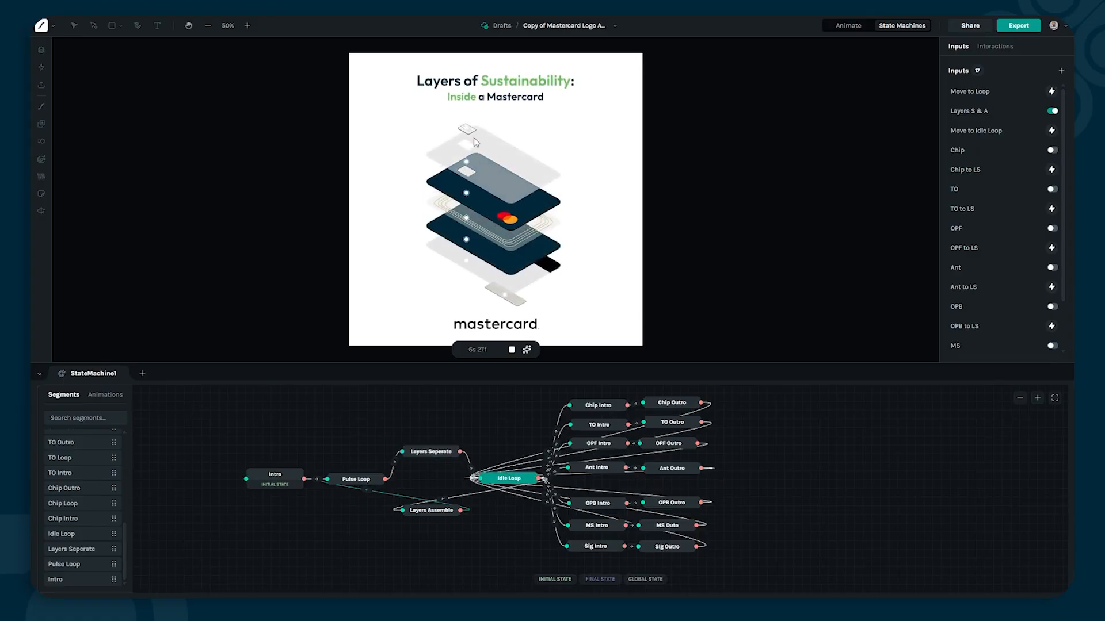
mouse_move(470, 132)
mouse_move(465, 160)
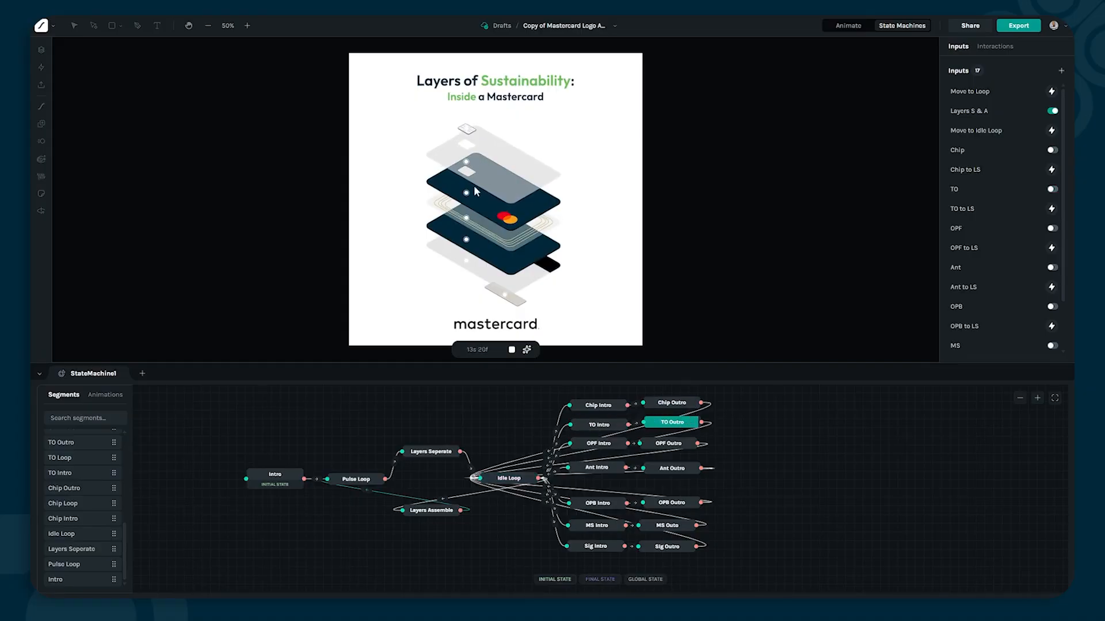
mouse_move(468, 218)
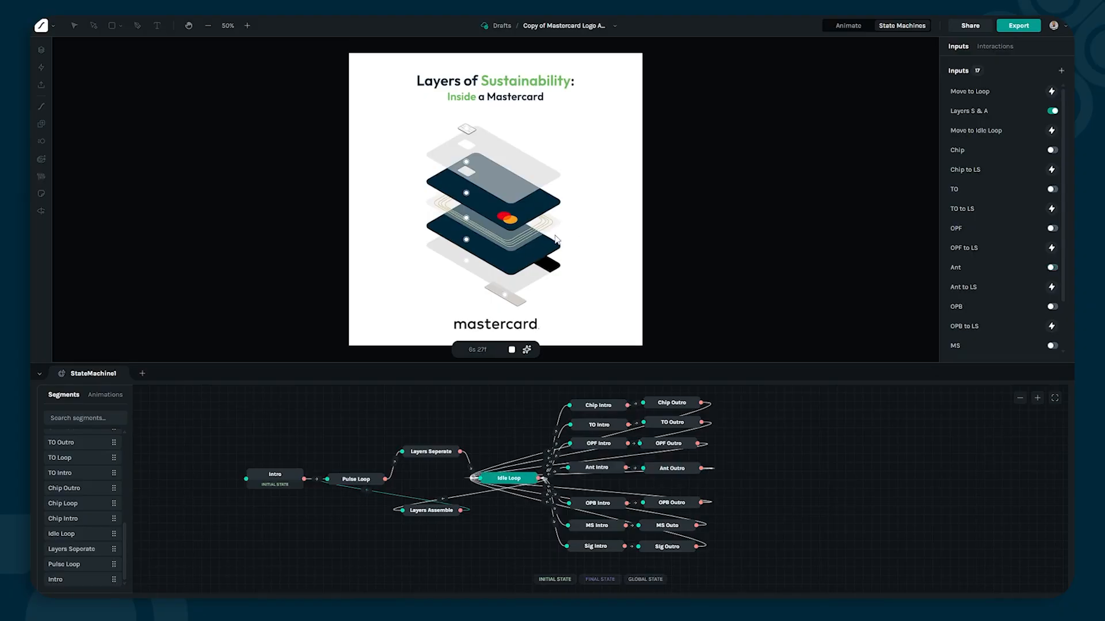
left_click(491, 326)
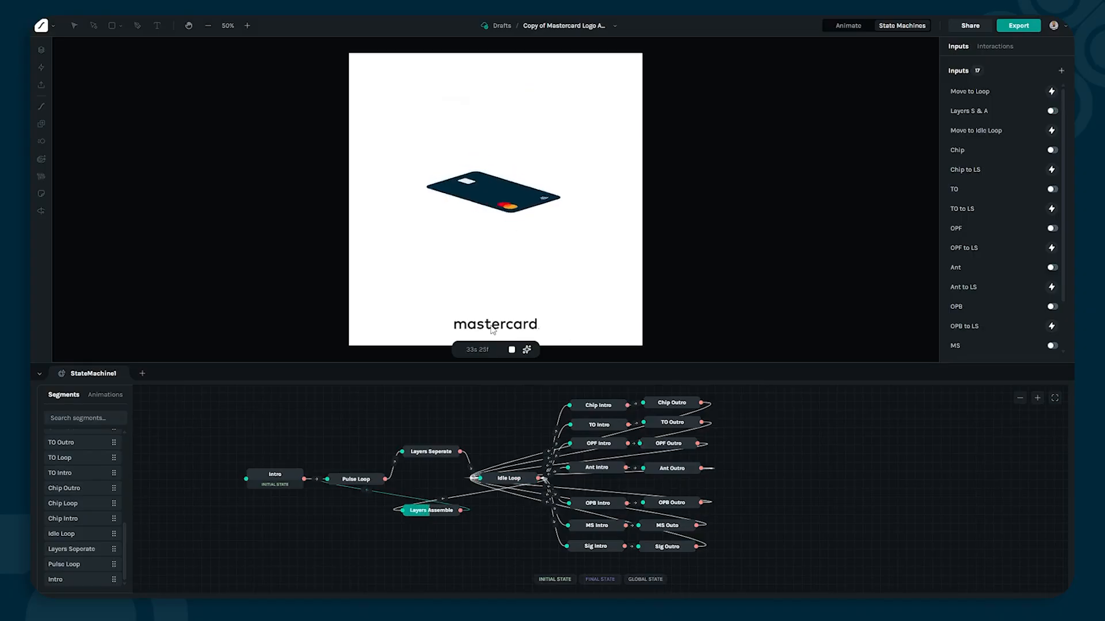